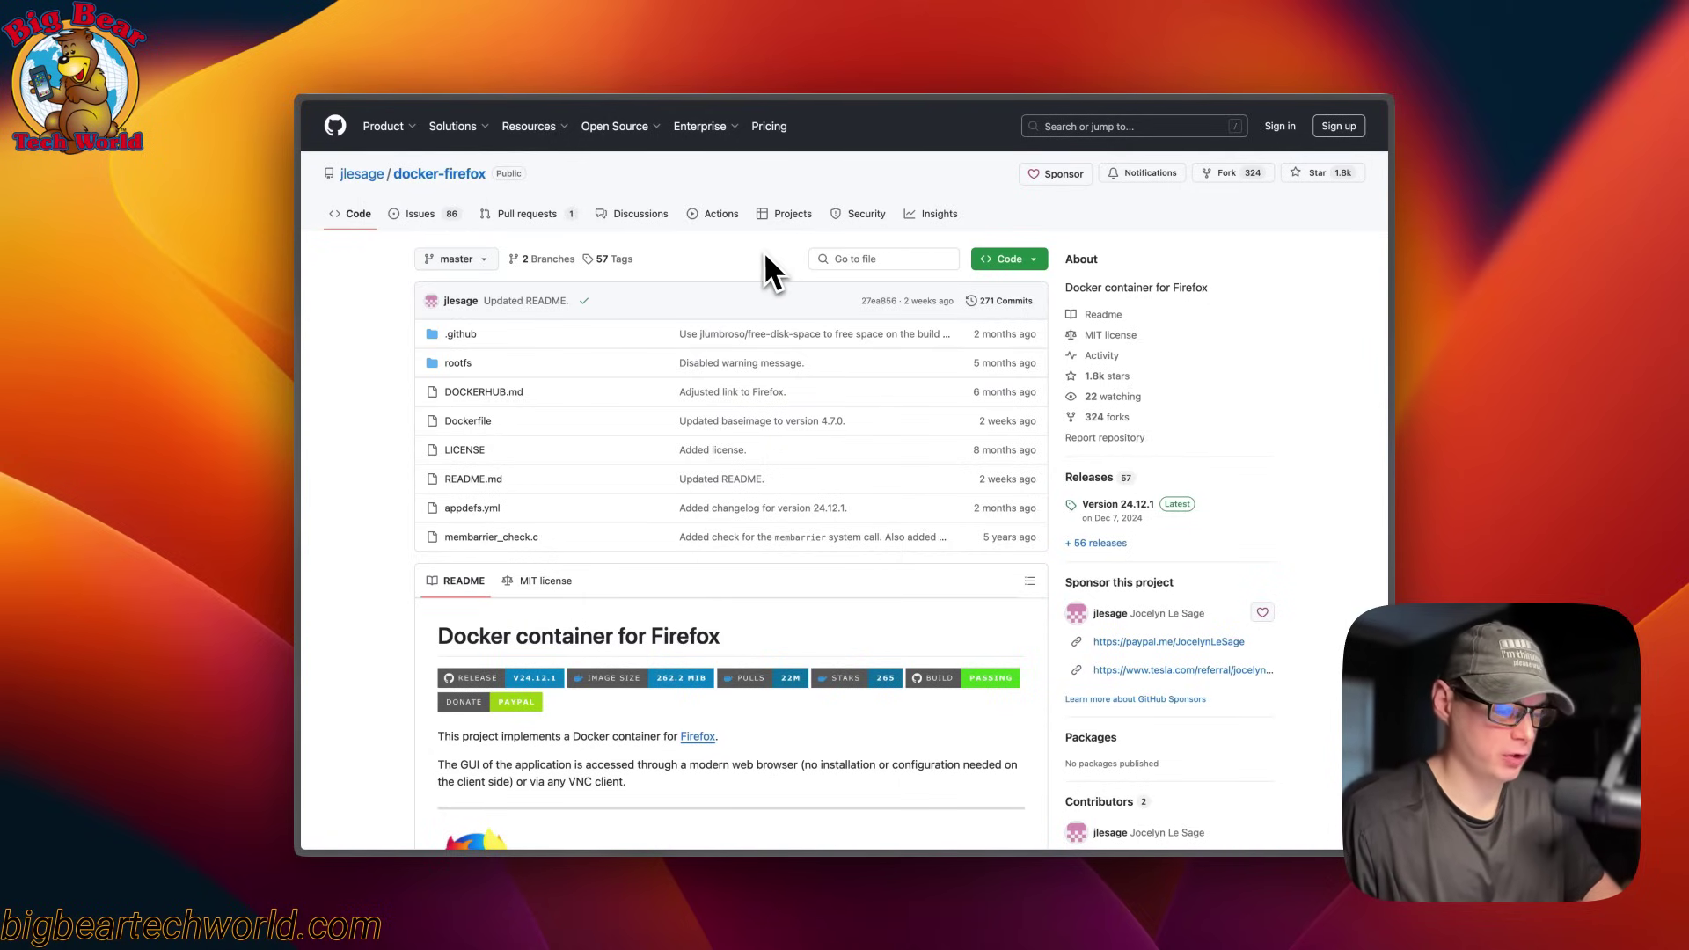
pyautogui.scroll(-5, 763, 266)
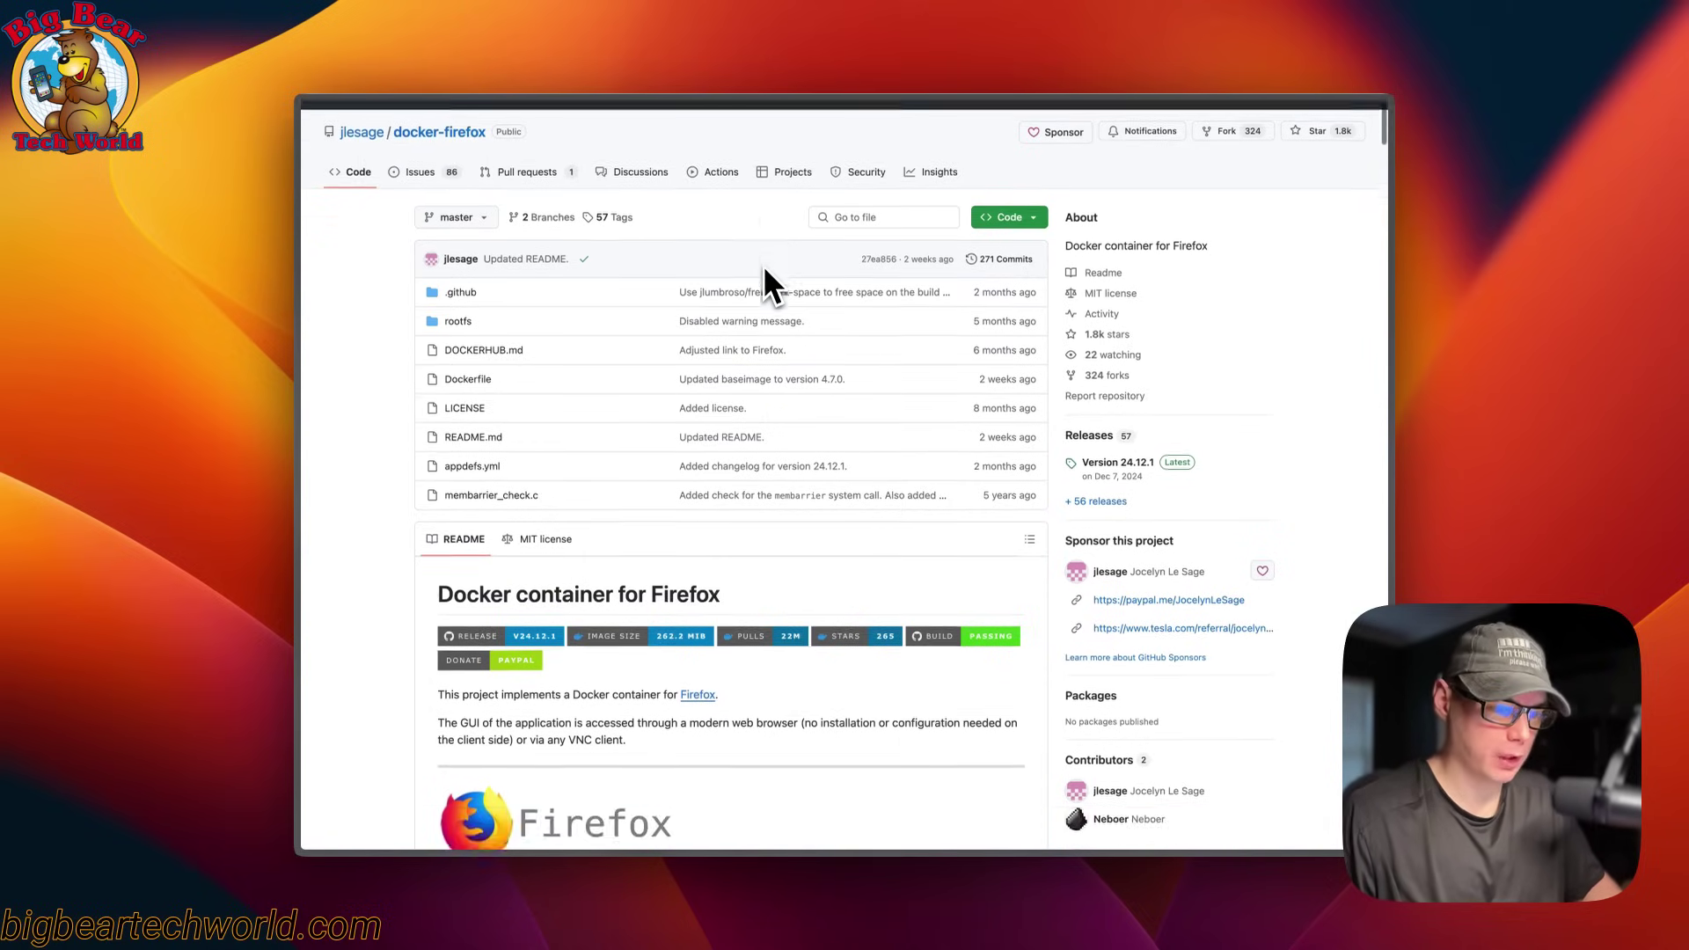
pyautogui.scroll(-2, 758, 466)
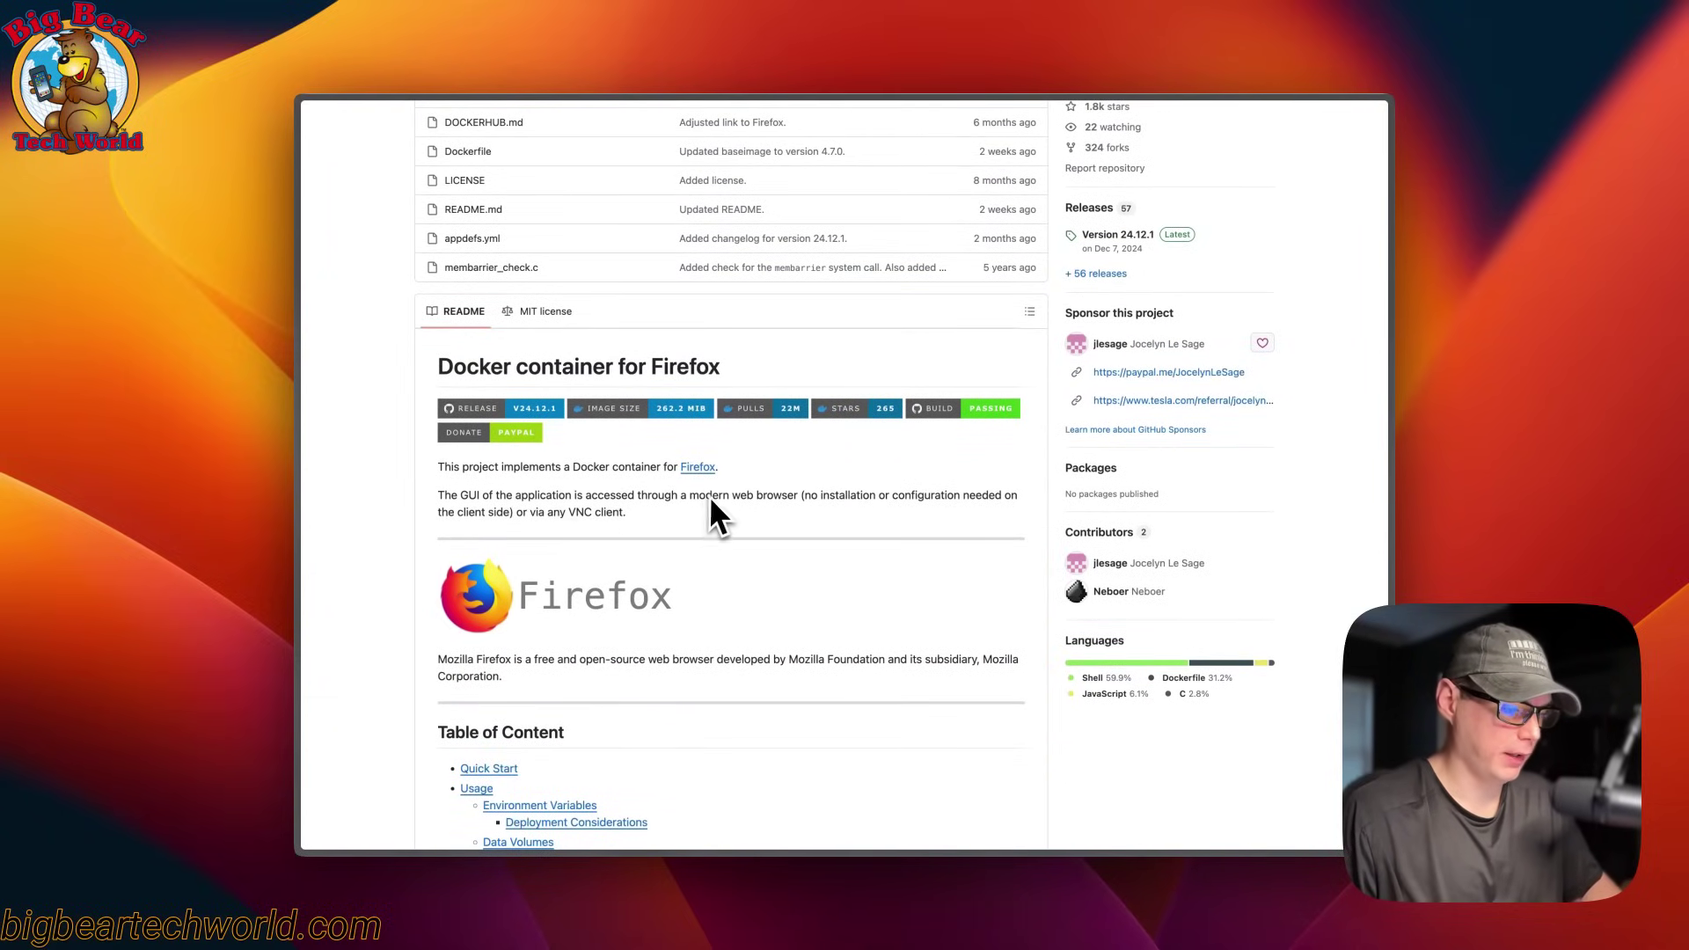
pyautogui.scroll(-3, 689, 526)
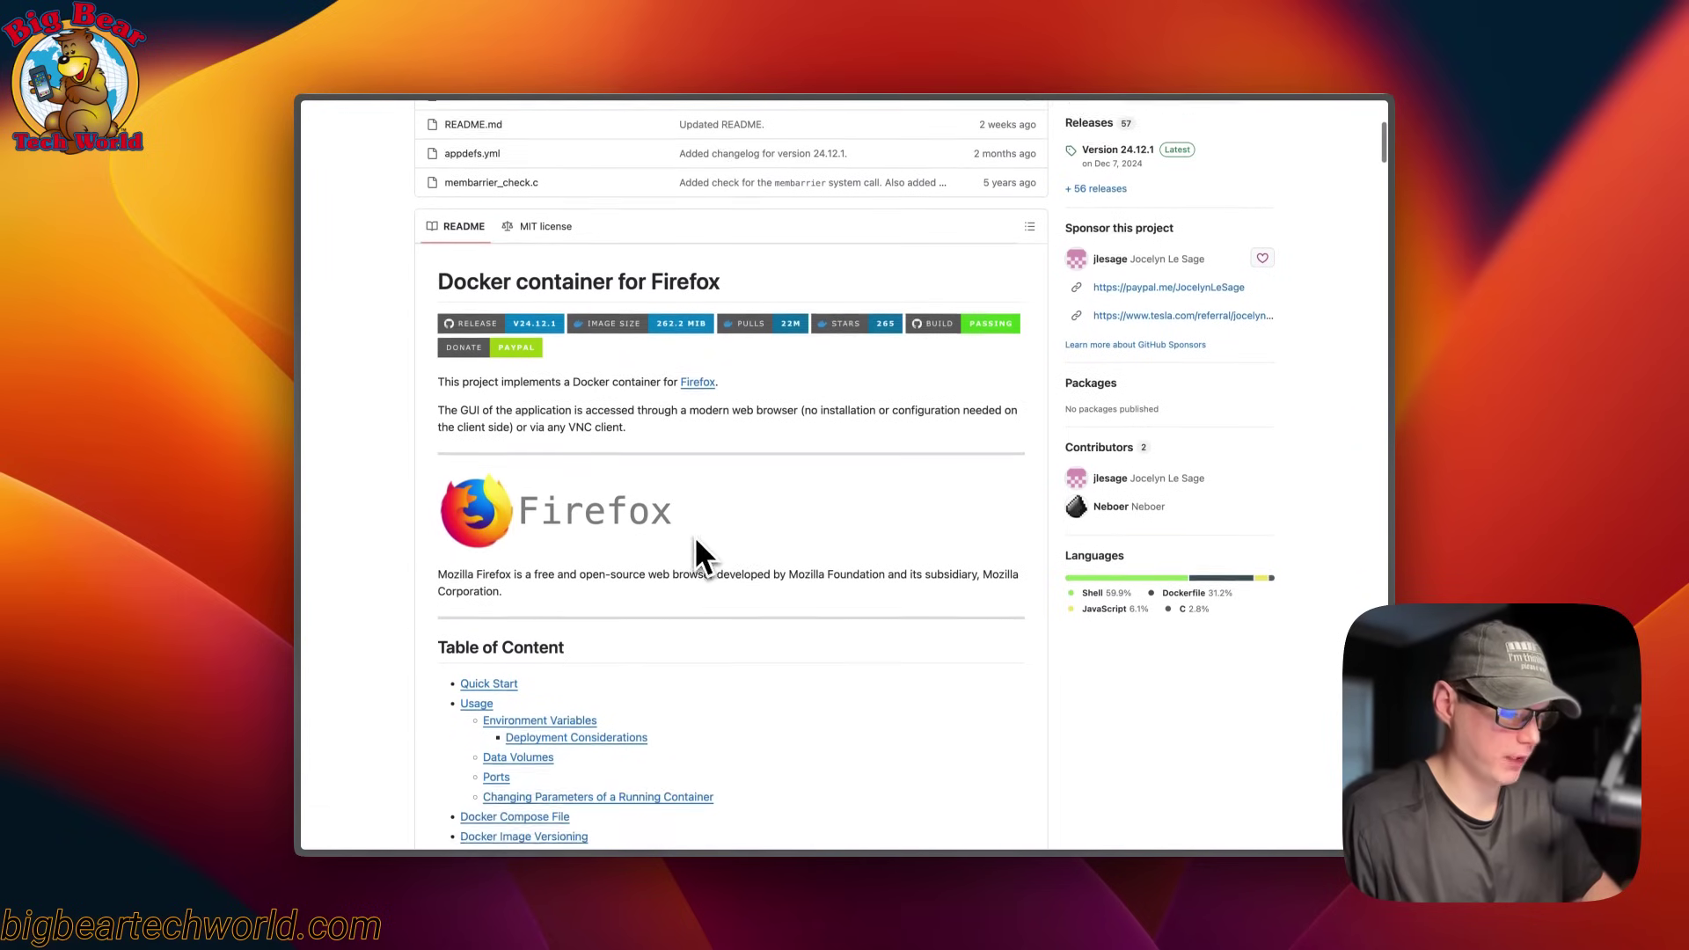
pyautogui.scroll(-9, 695, 537)
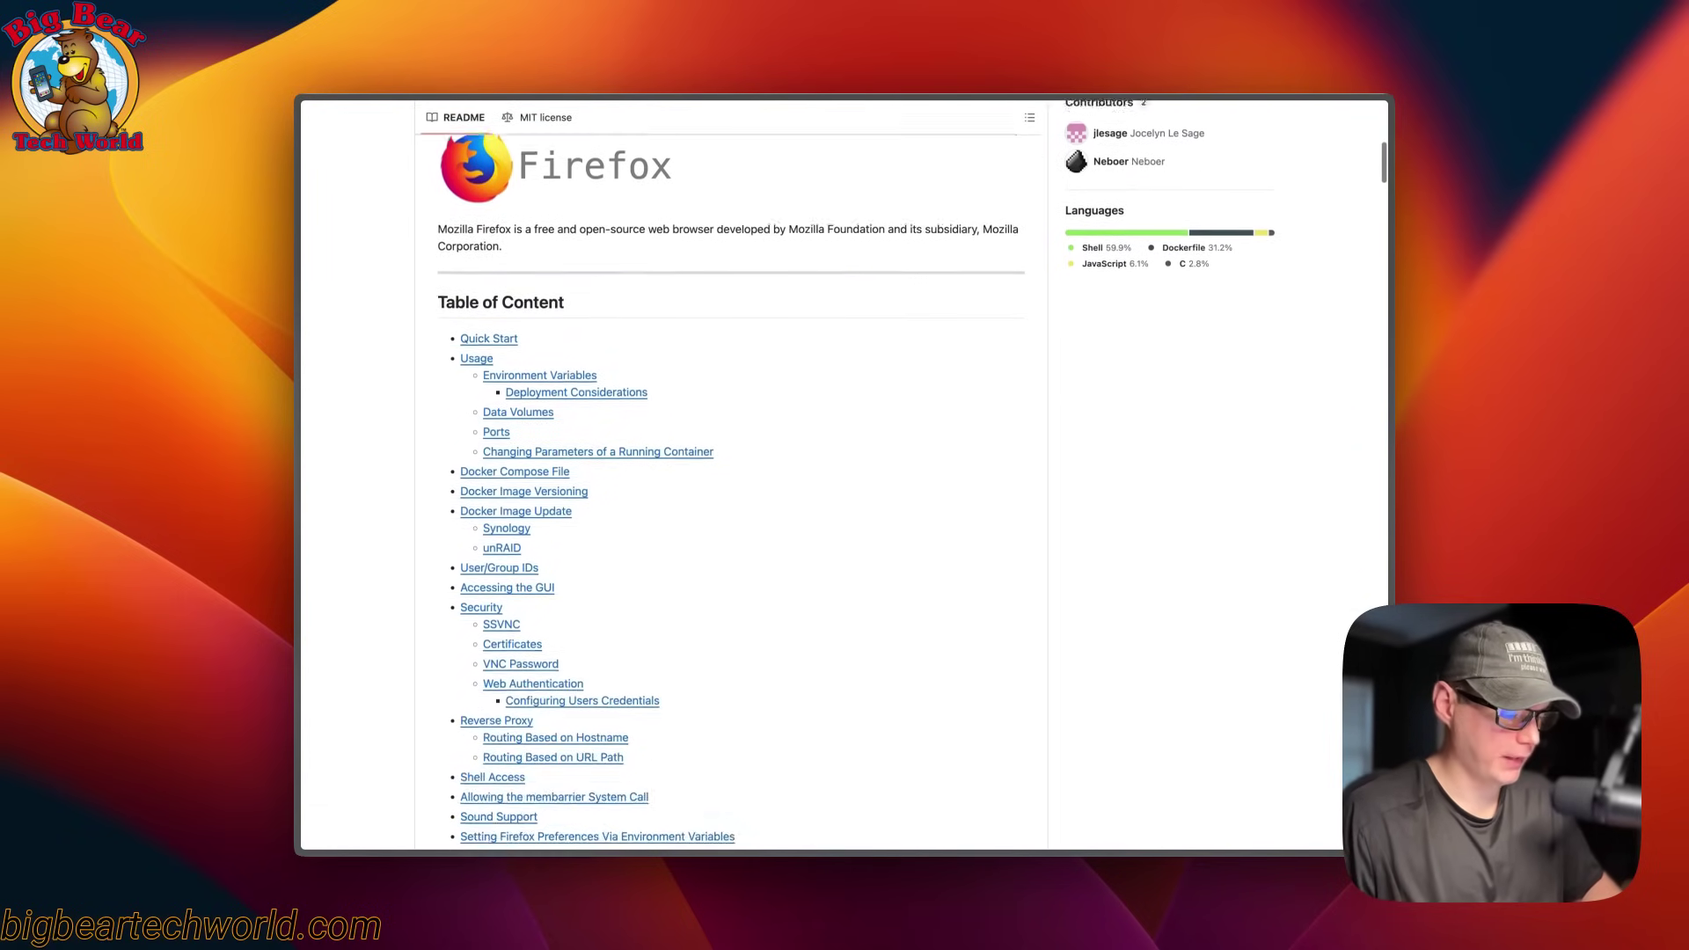
pyautogui.scroll(13, 845, 475)
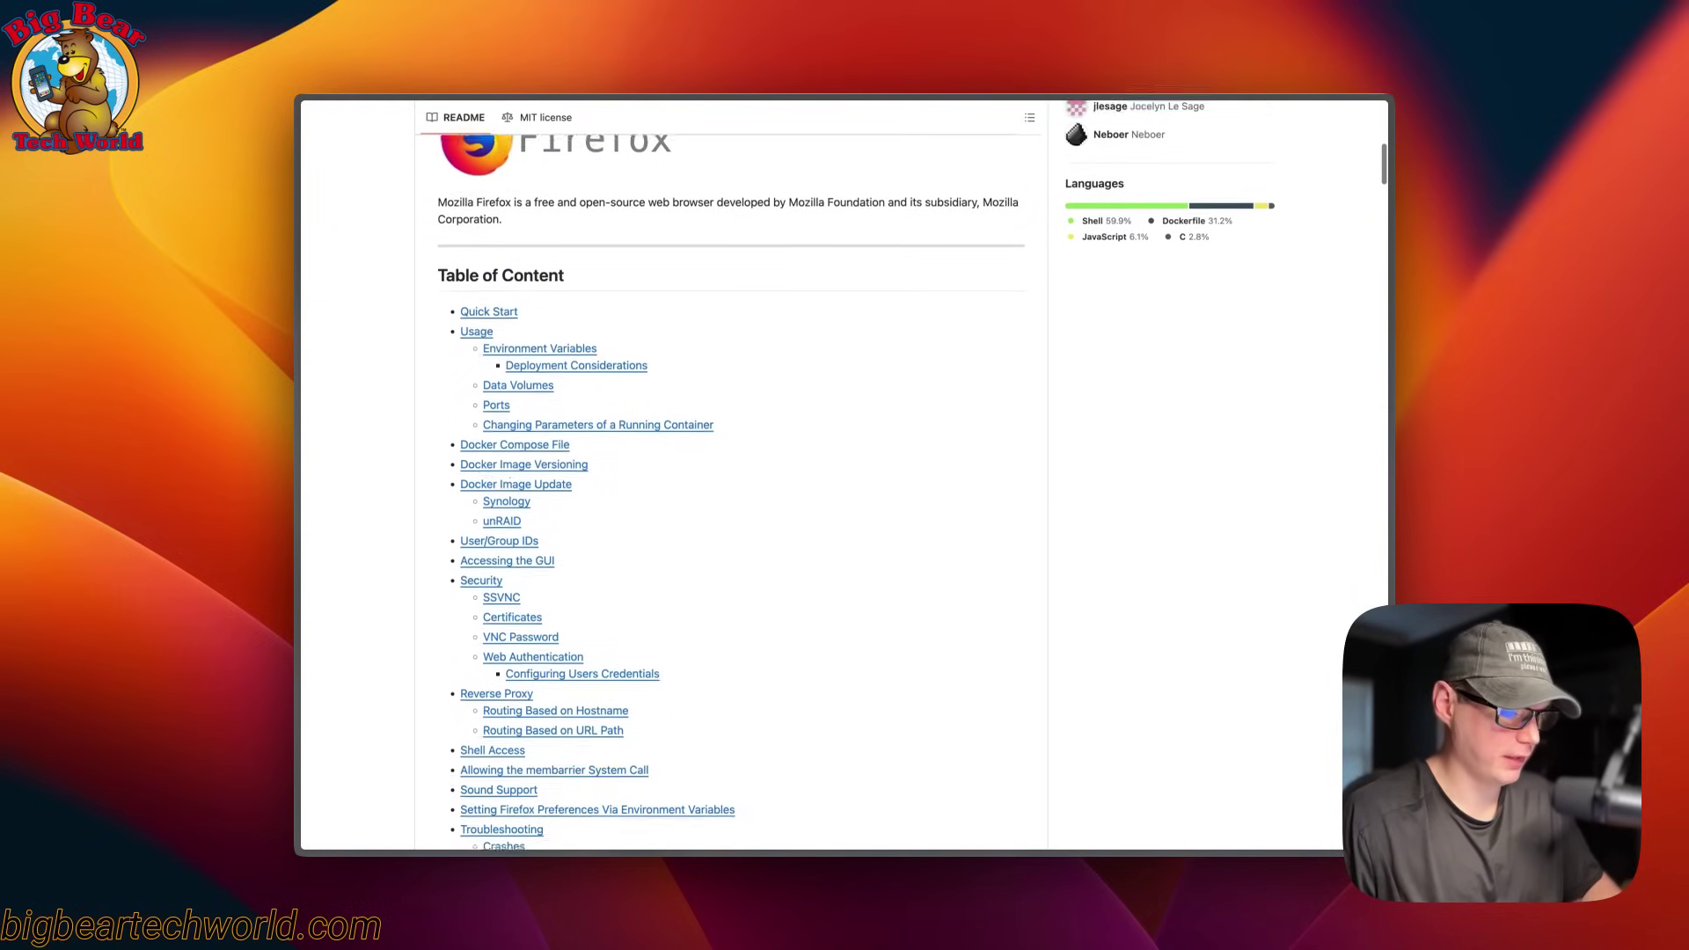
pyautogui.scroll(6, 695, 540)
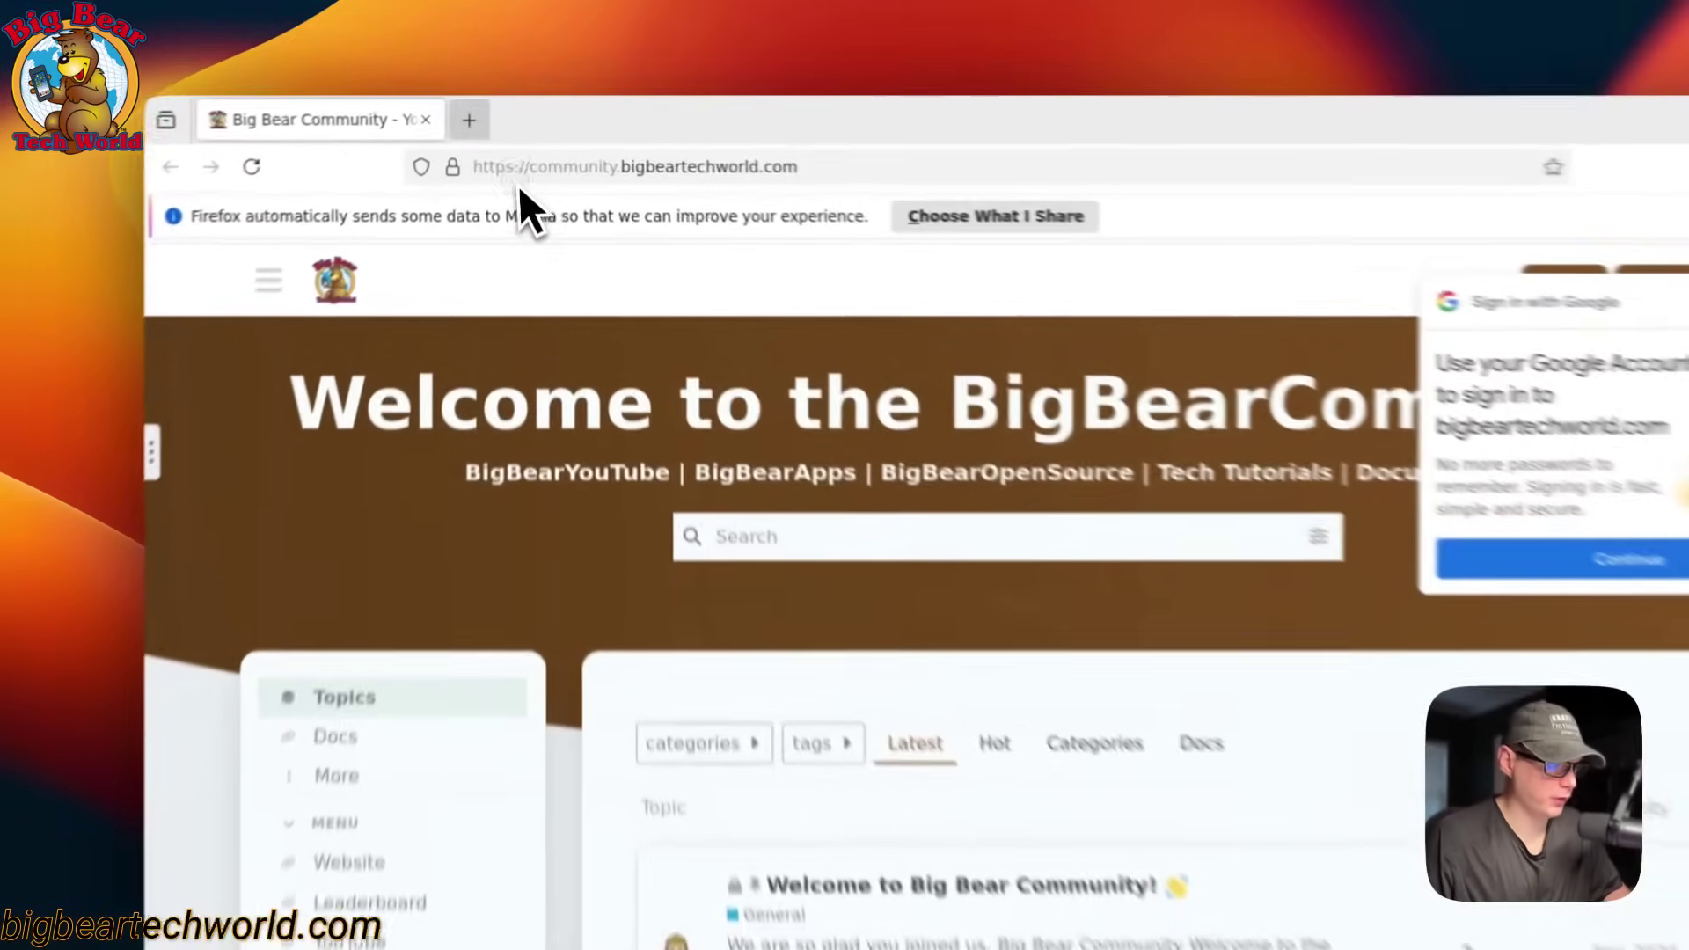
# Step: Load google.com in a new Firefox tab
pyautogui.hotkey('ctrl', 't')
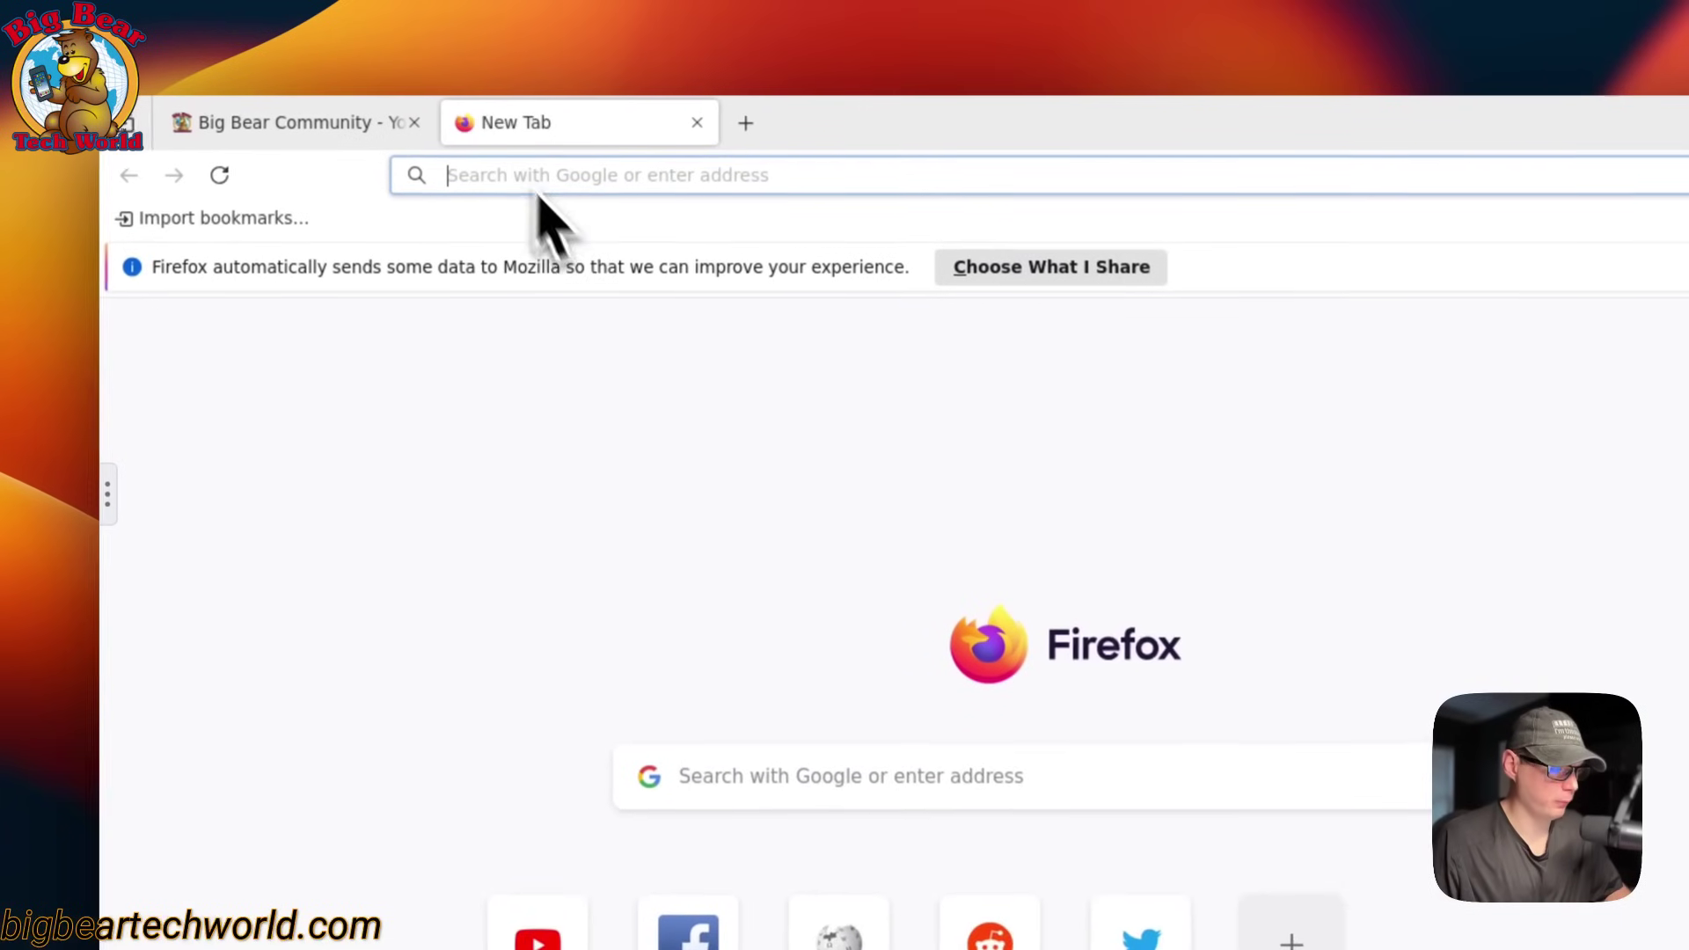
pyautogui.write('google.com')
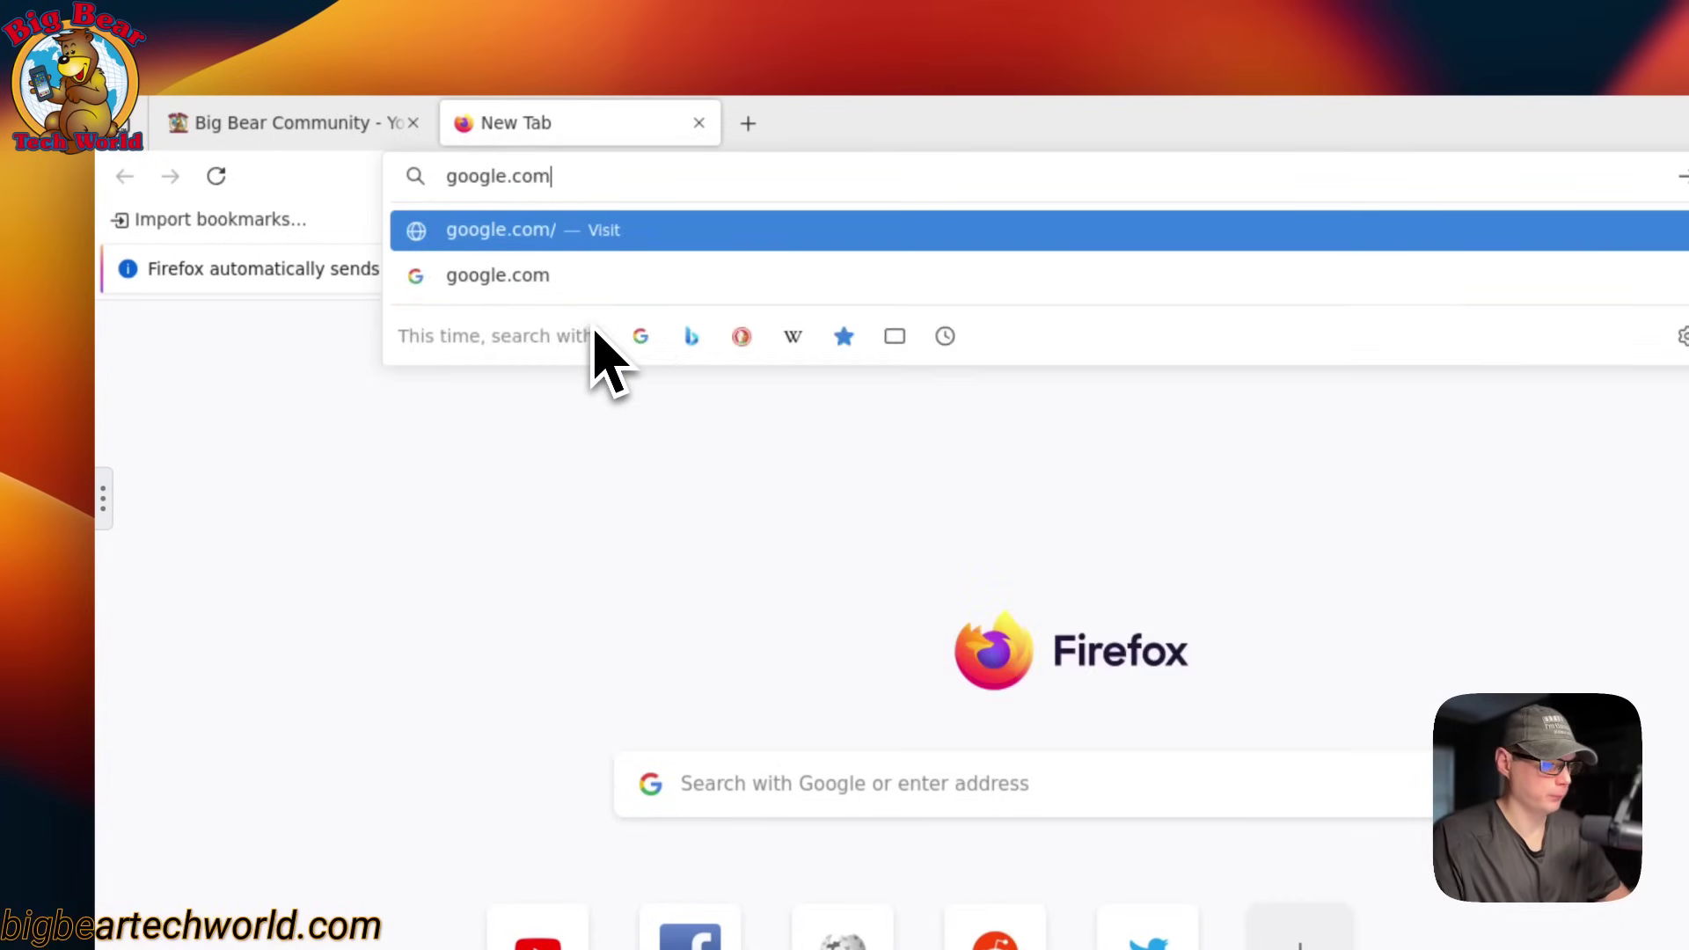
pyautogui.press('Return')
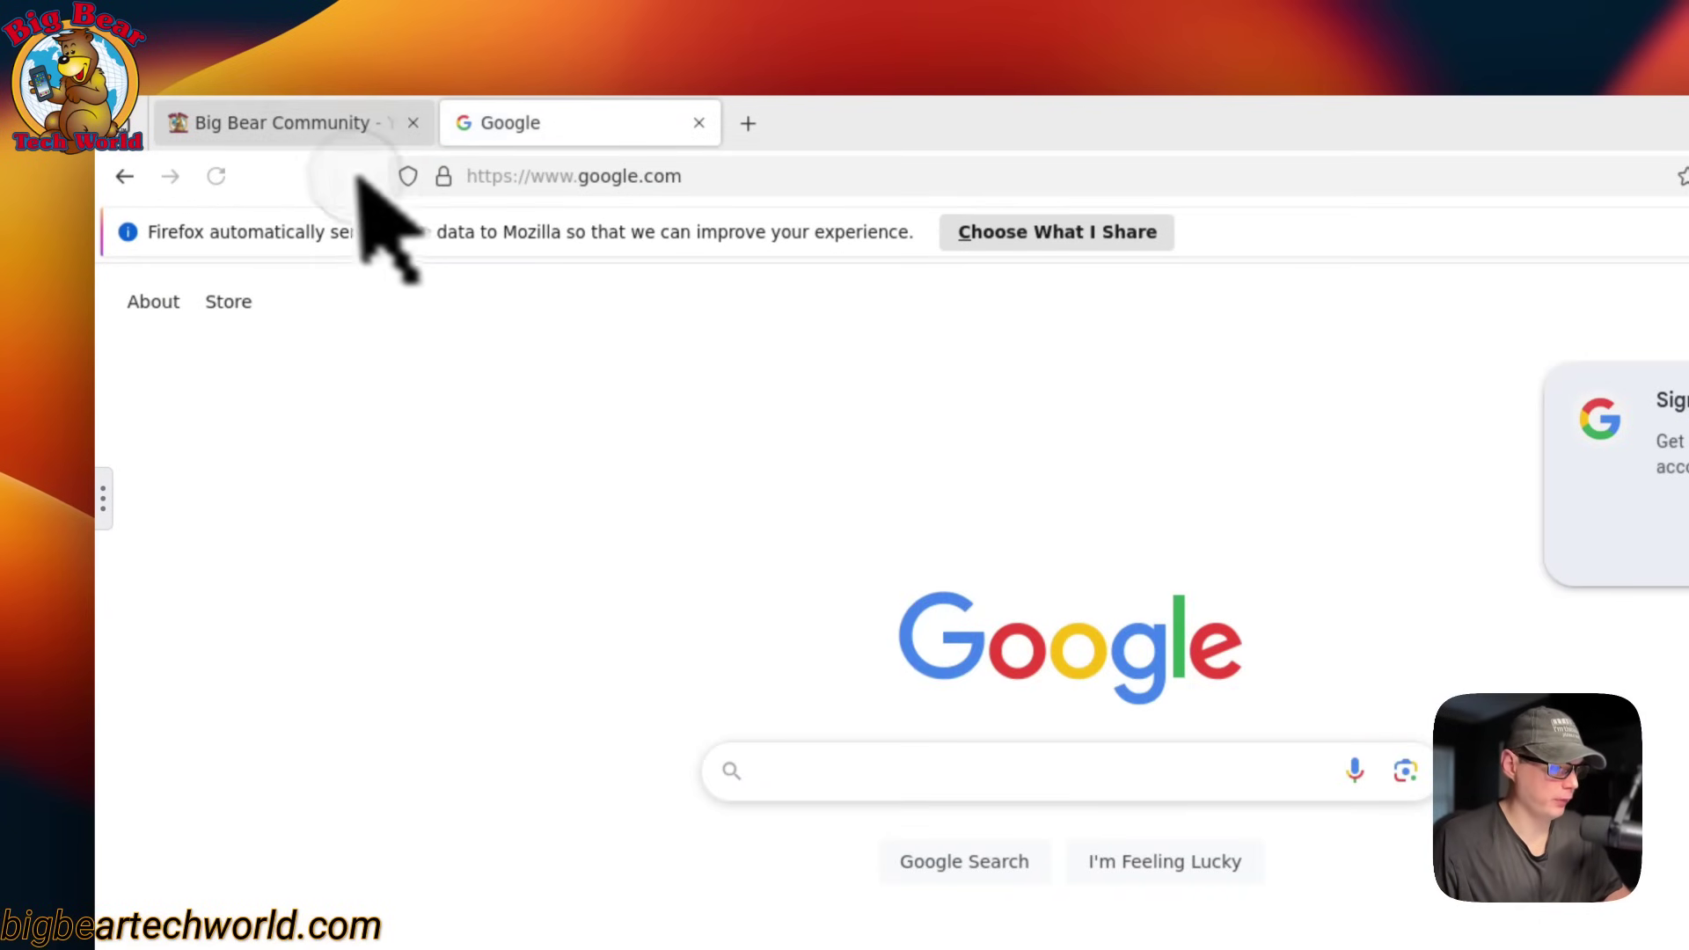
# Step: Switch back to the Big Bear Community forum tab and scroll through the page
pyautogui.click(352, 124)
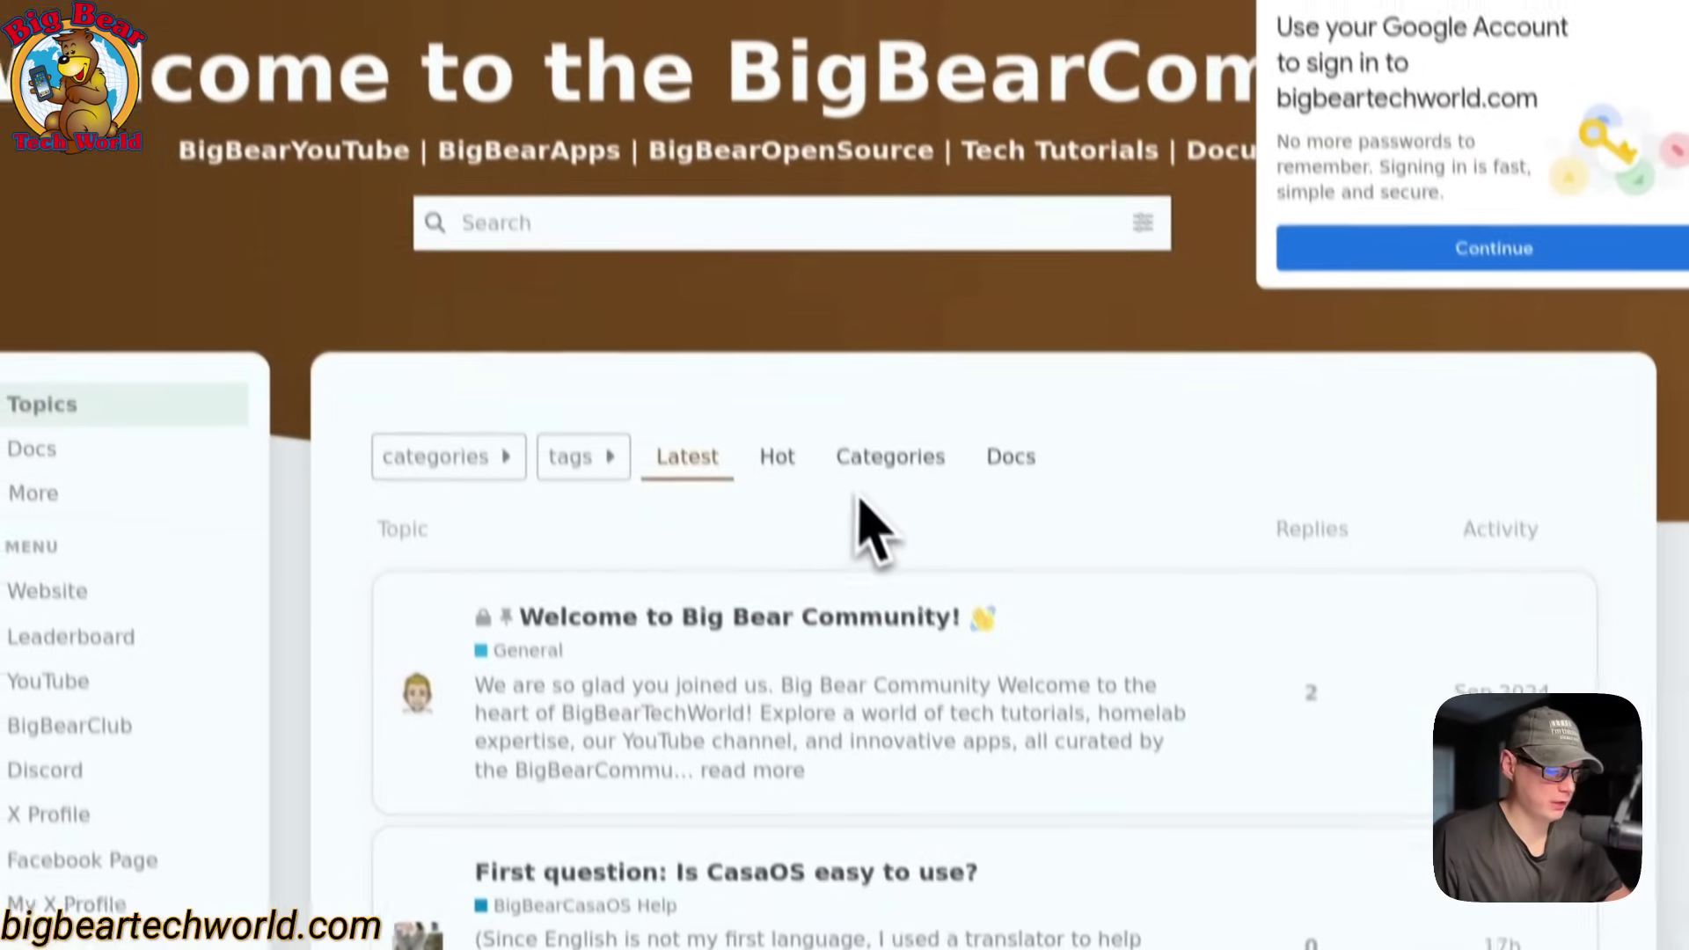
pyautogui.scroll(-15, 801, 528)
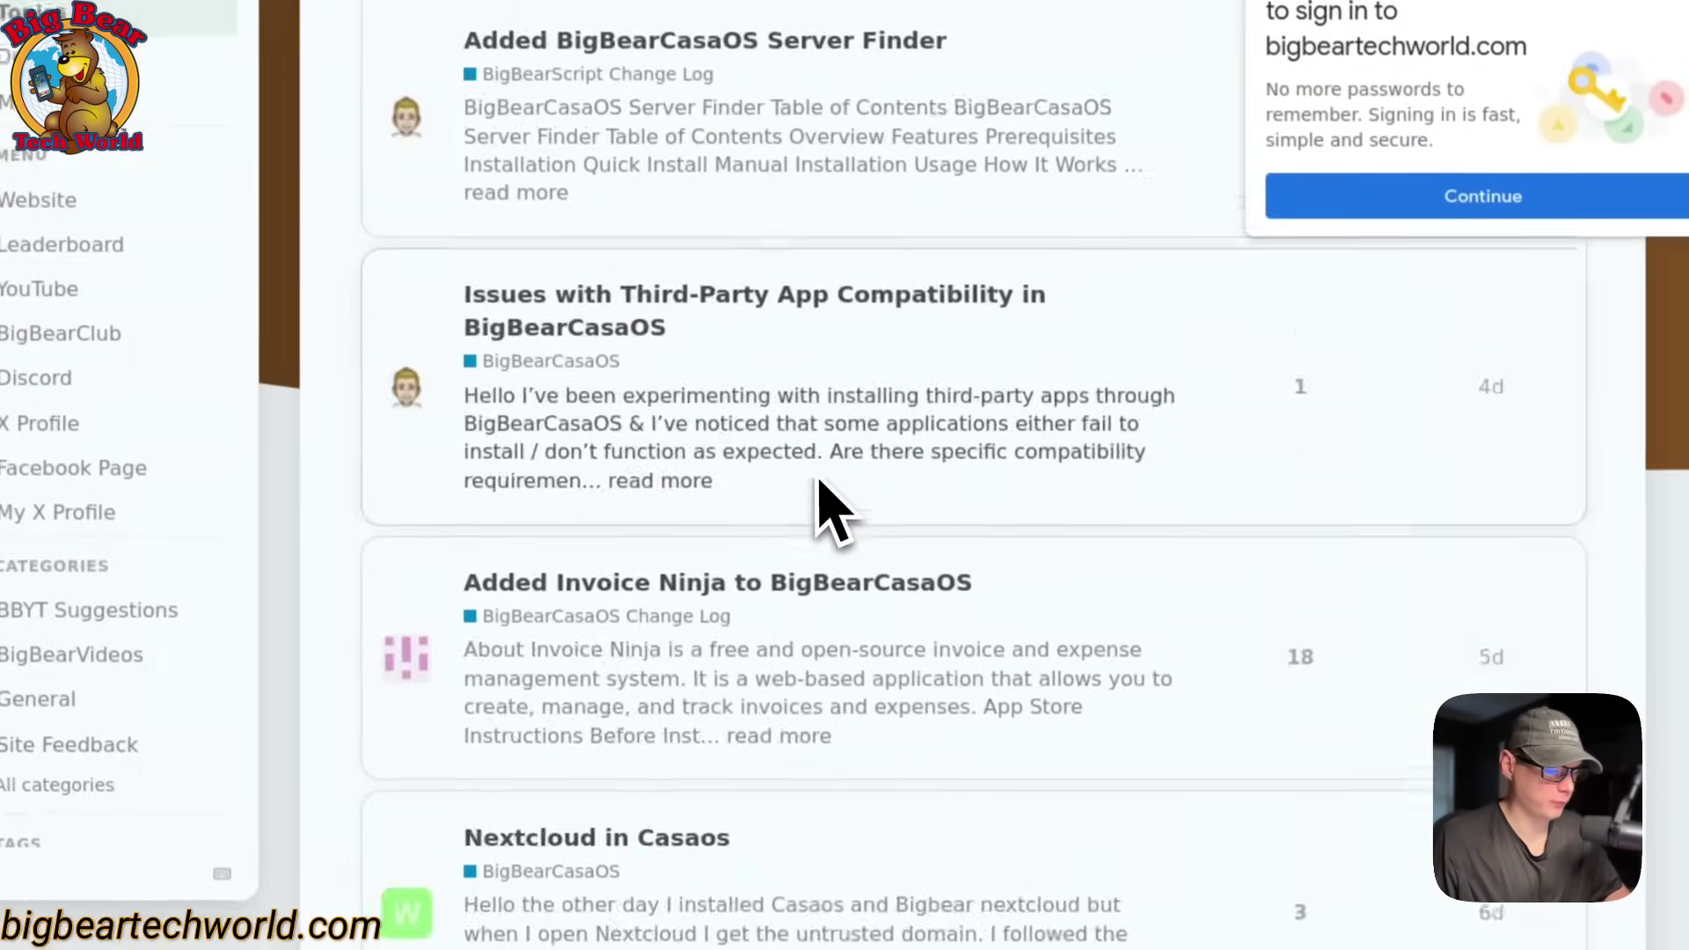
pyautogui.scroll(15, 857, 552)
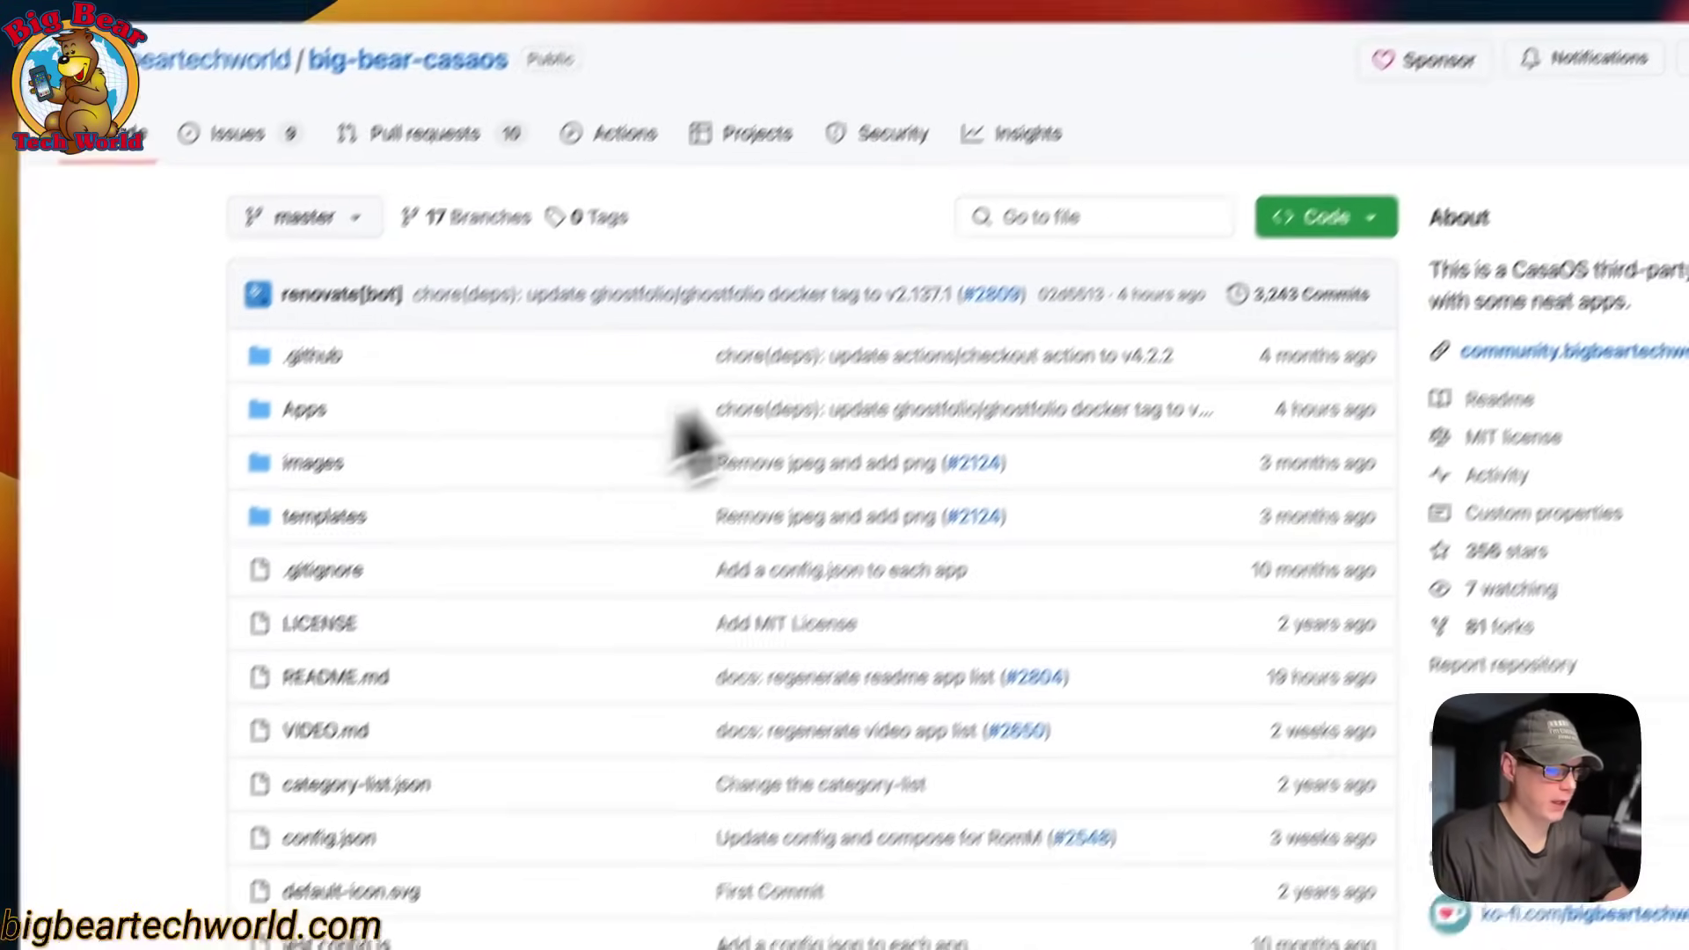
# Step: Search the repository for 'jlesage' and open Apps/jlesage-firefox/docker-compose.yml
pyautogui.click(1044, 226)
pyautogui.write('jleg')
pyautogui.press('BackSpace')
pyautogui.write('sage')
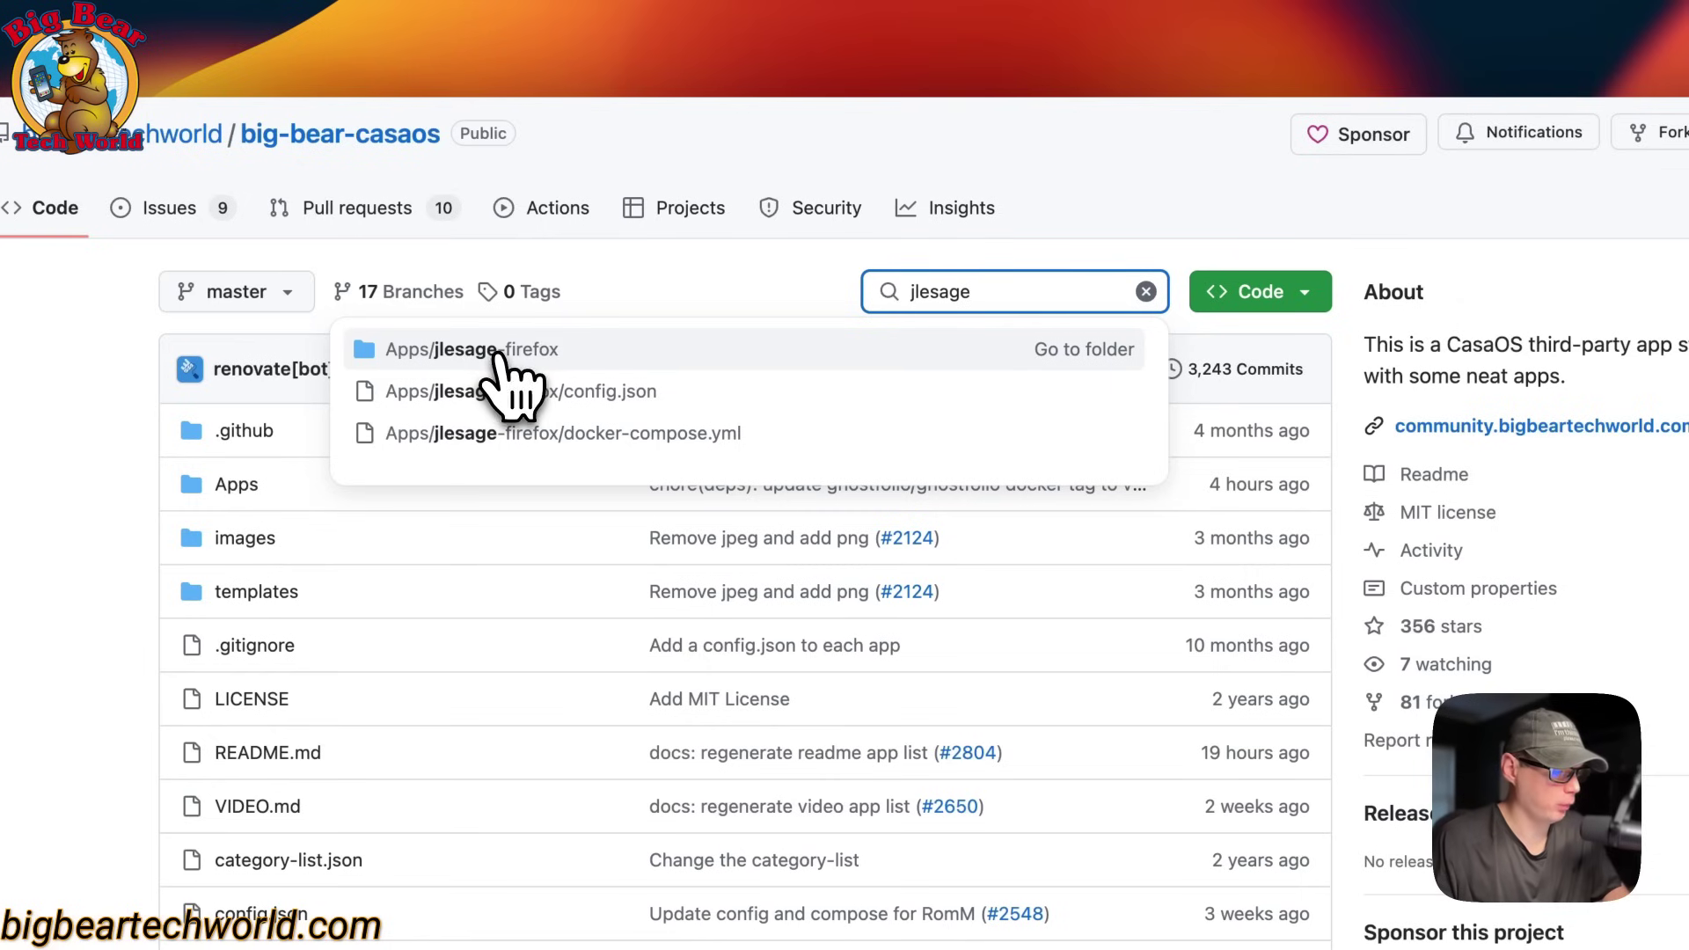
pyautogui.click(483, 433)
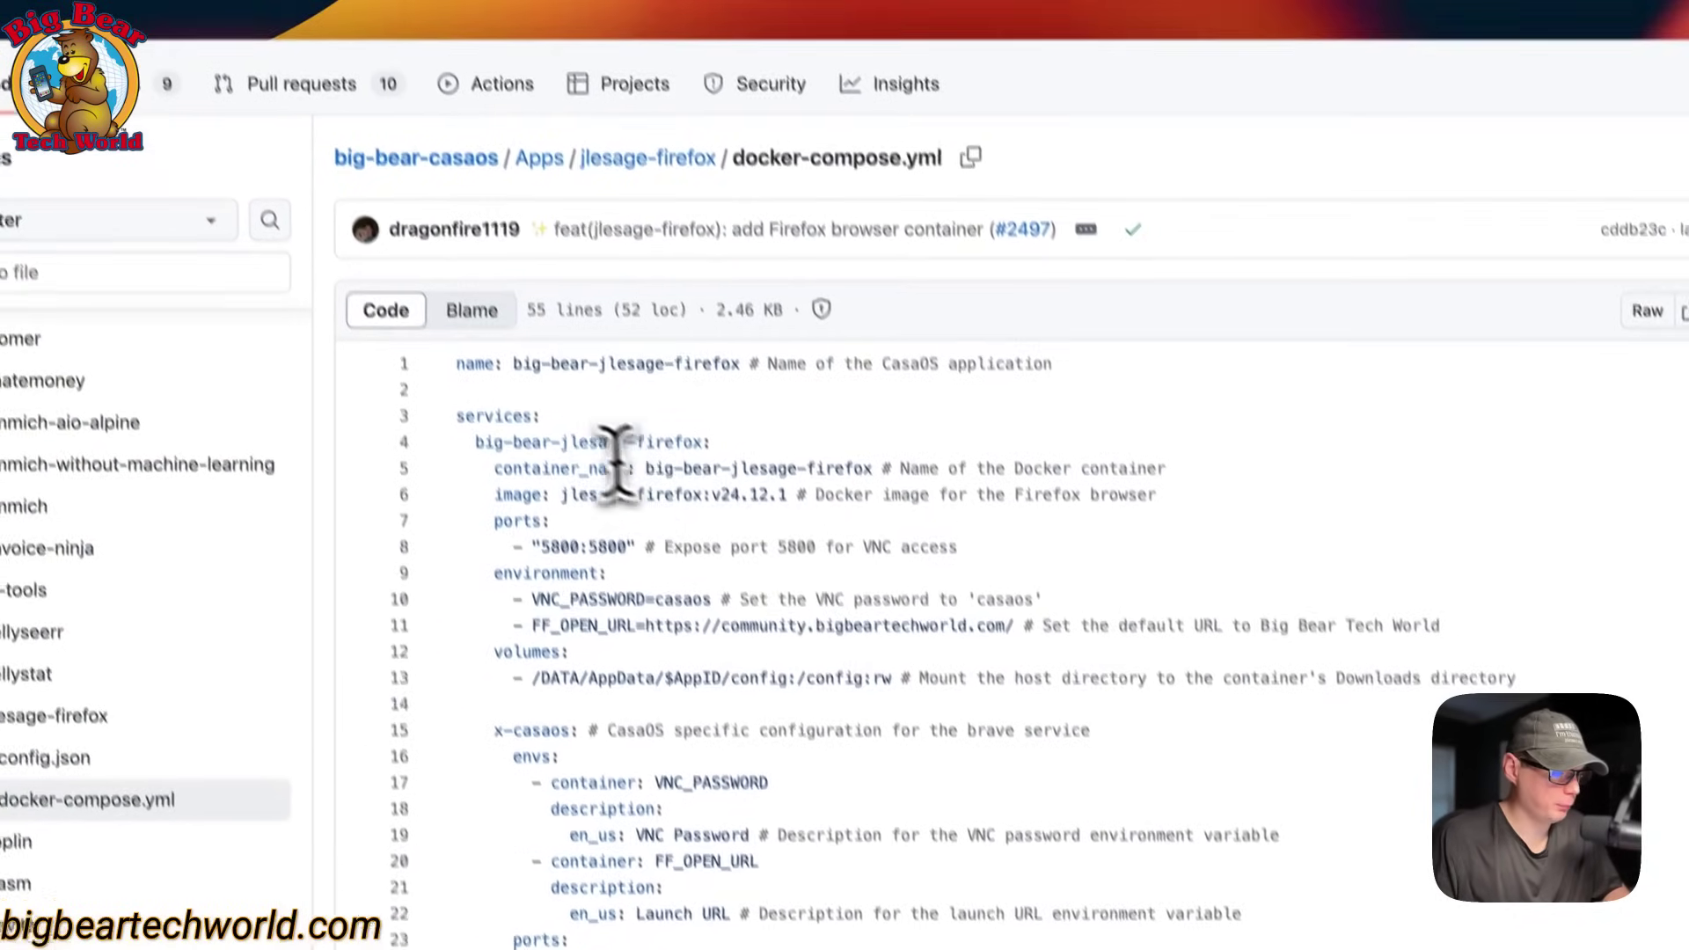
# Step: Highlight the compose file's app name, services section and container_name line
pyautogui.moveTo(457, 364); pyautogui.dragTo(1071, 358)
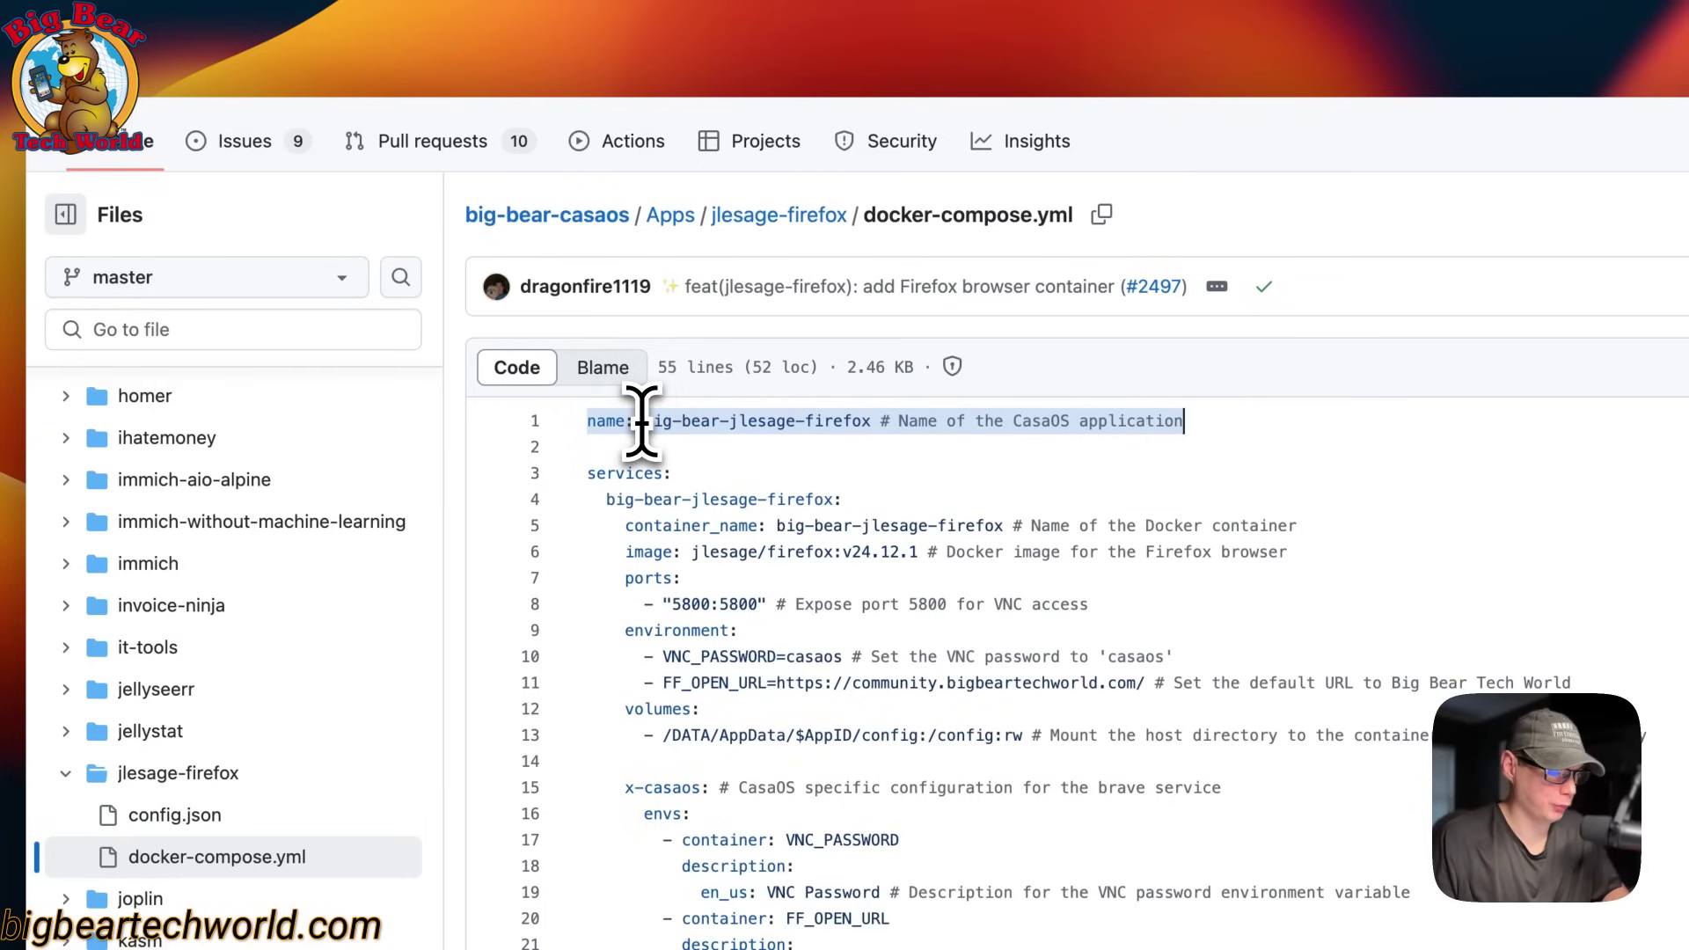
pyautogui.scroll(-2, 641, 420)
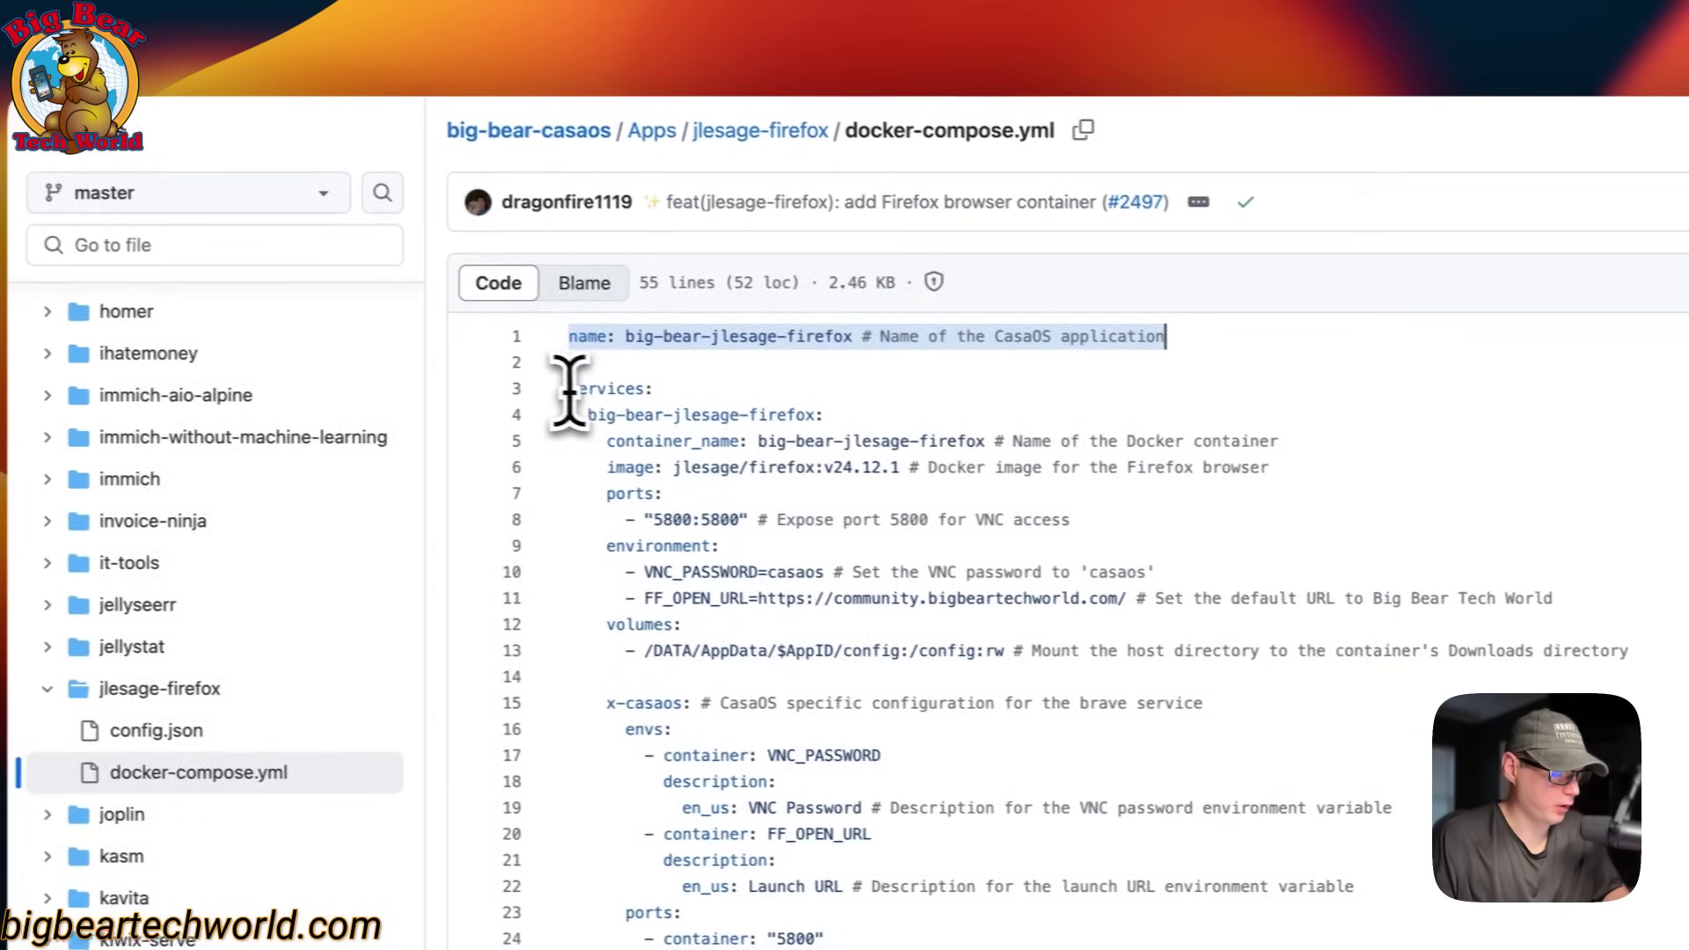
pyautogui.moveTo(587, 389); pyautogui.dragTo(673, 389)
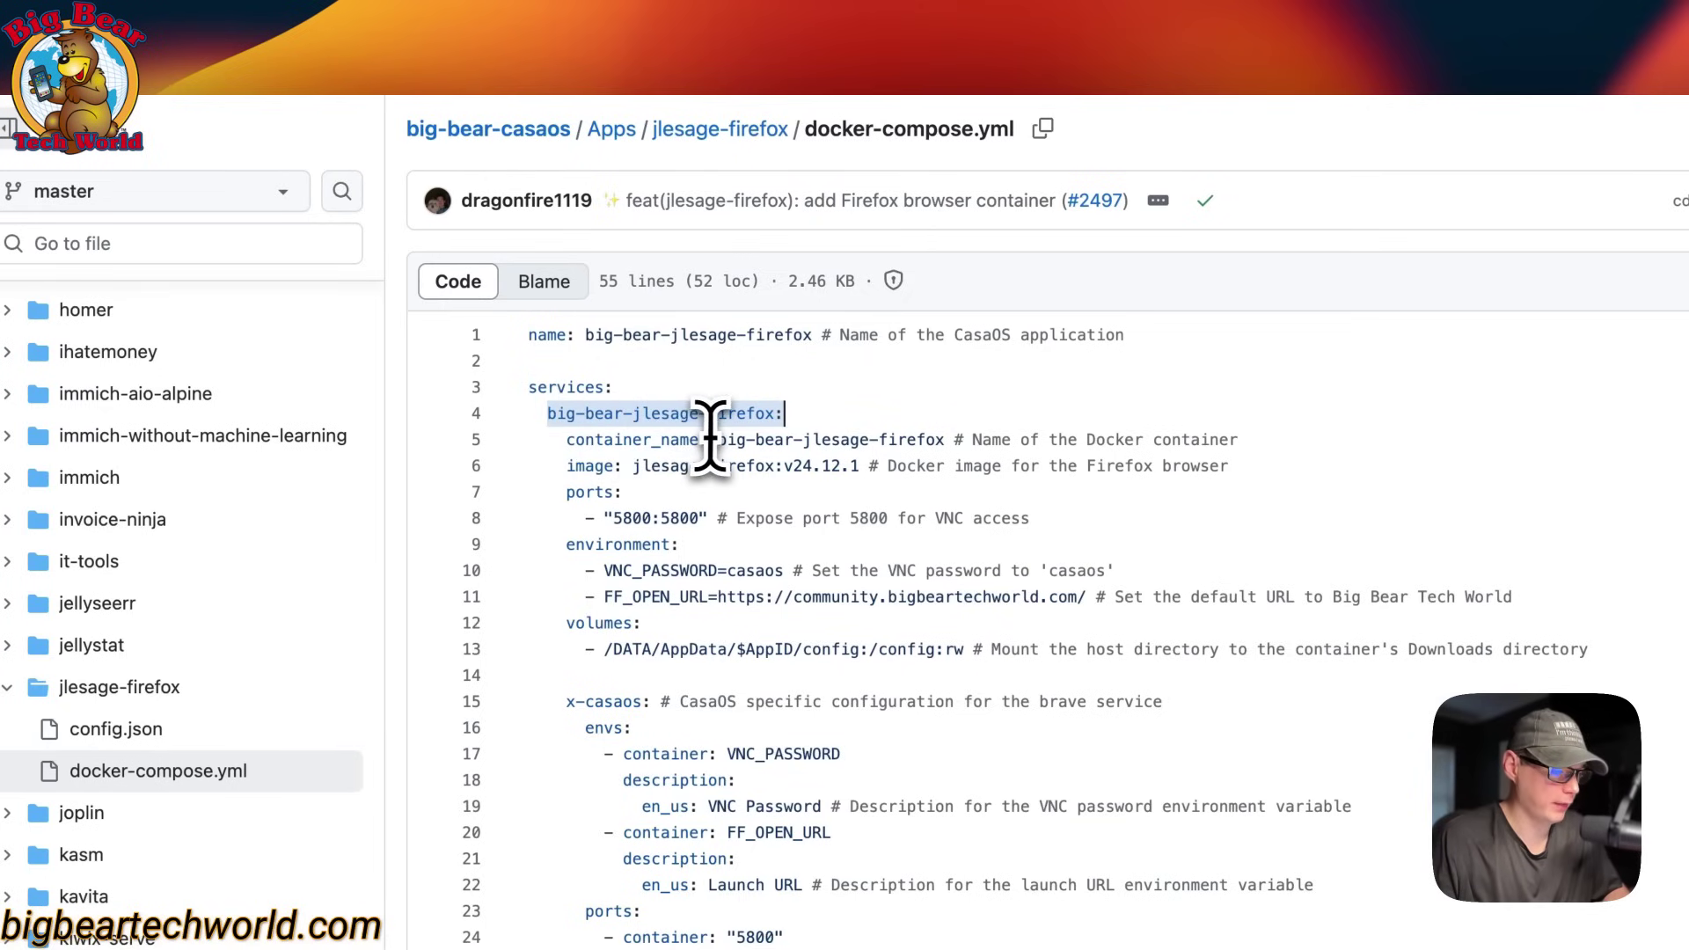
pyautogui.click(567, 439)
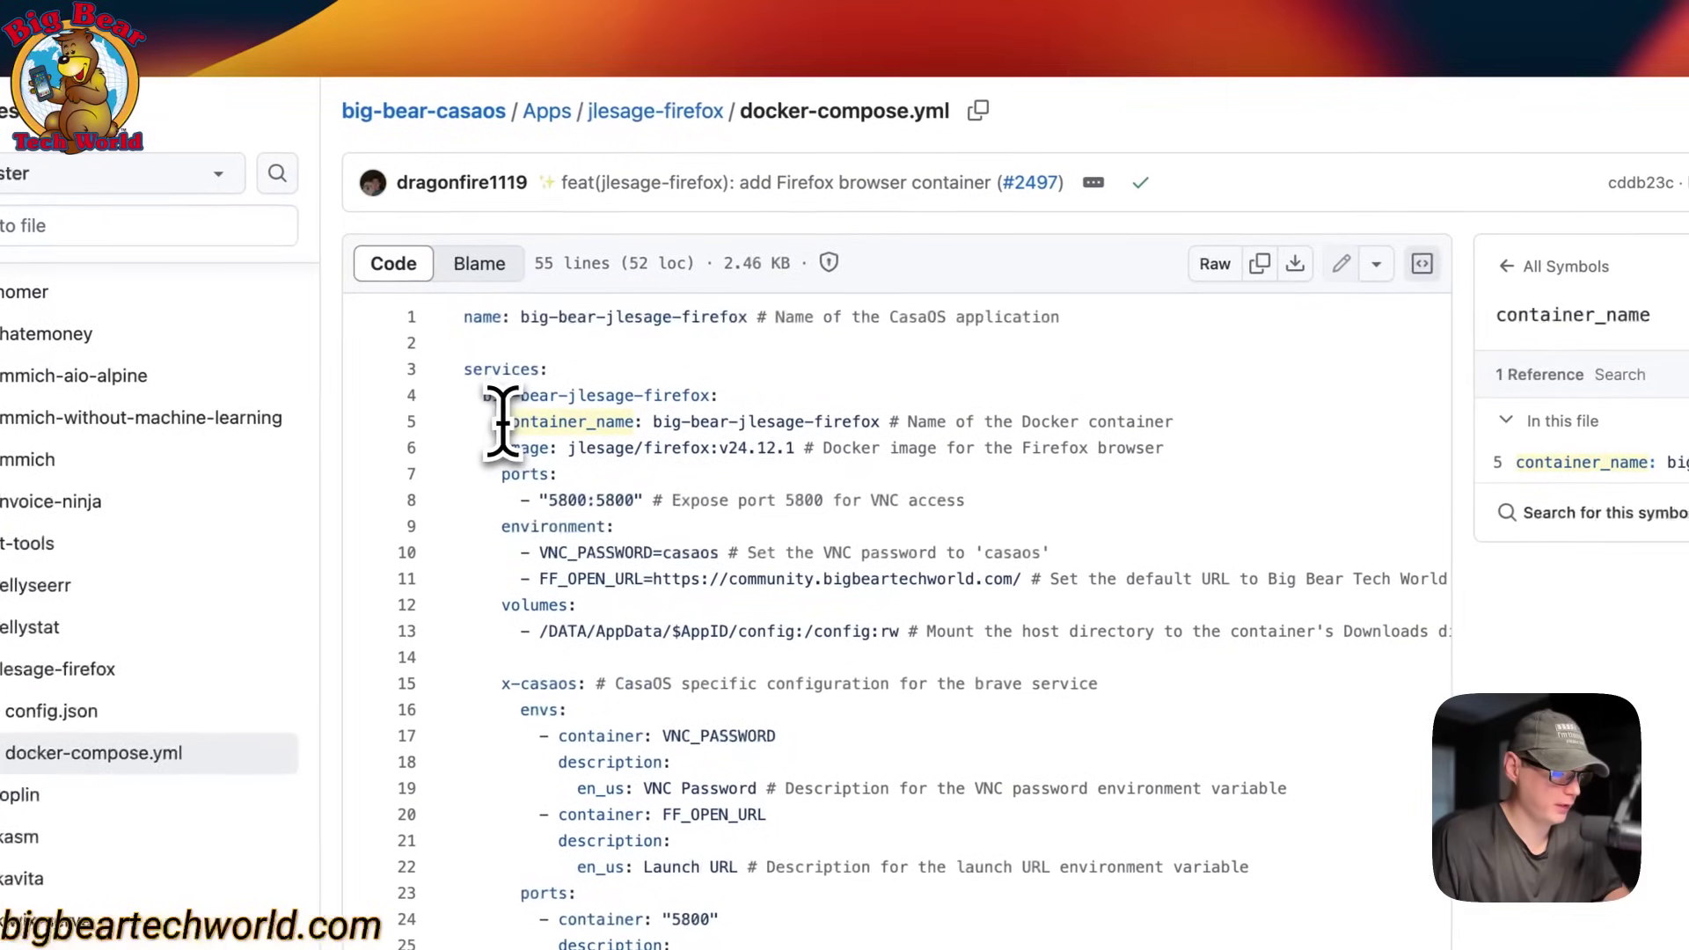
pyautogui.moveTo(508, 431); pyautogui.dragTo(1088, 423)
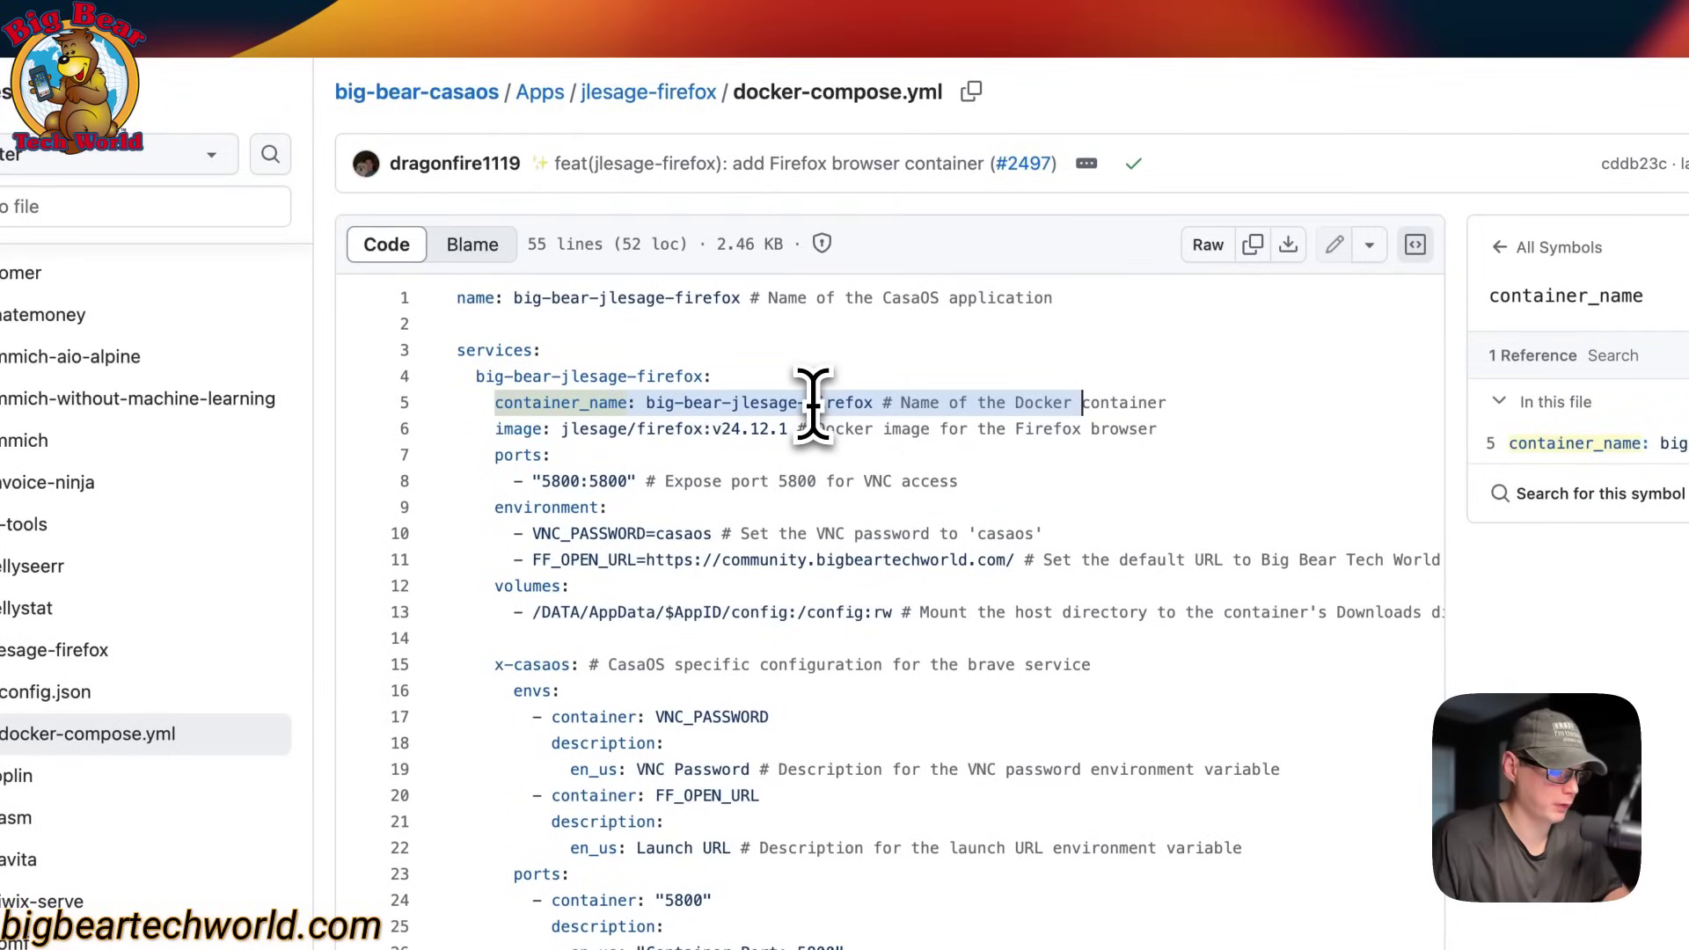
# Step: Highlight the jlesage/firefox image and the 5800:5800 port mapping lines
pyautogui.moveTo(493, 428); pyautogui.dragTo(1160, 429)
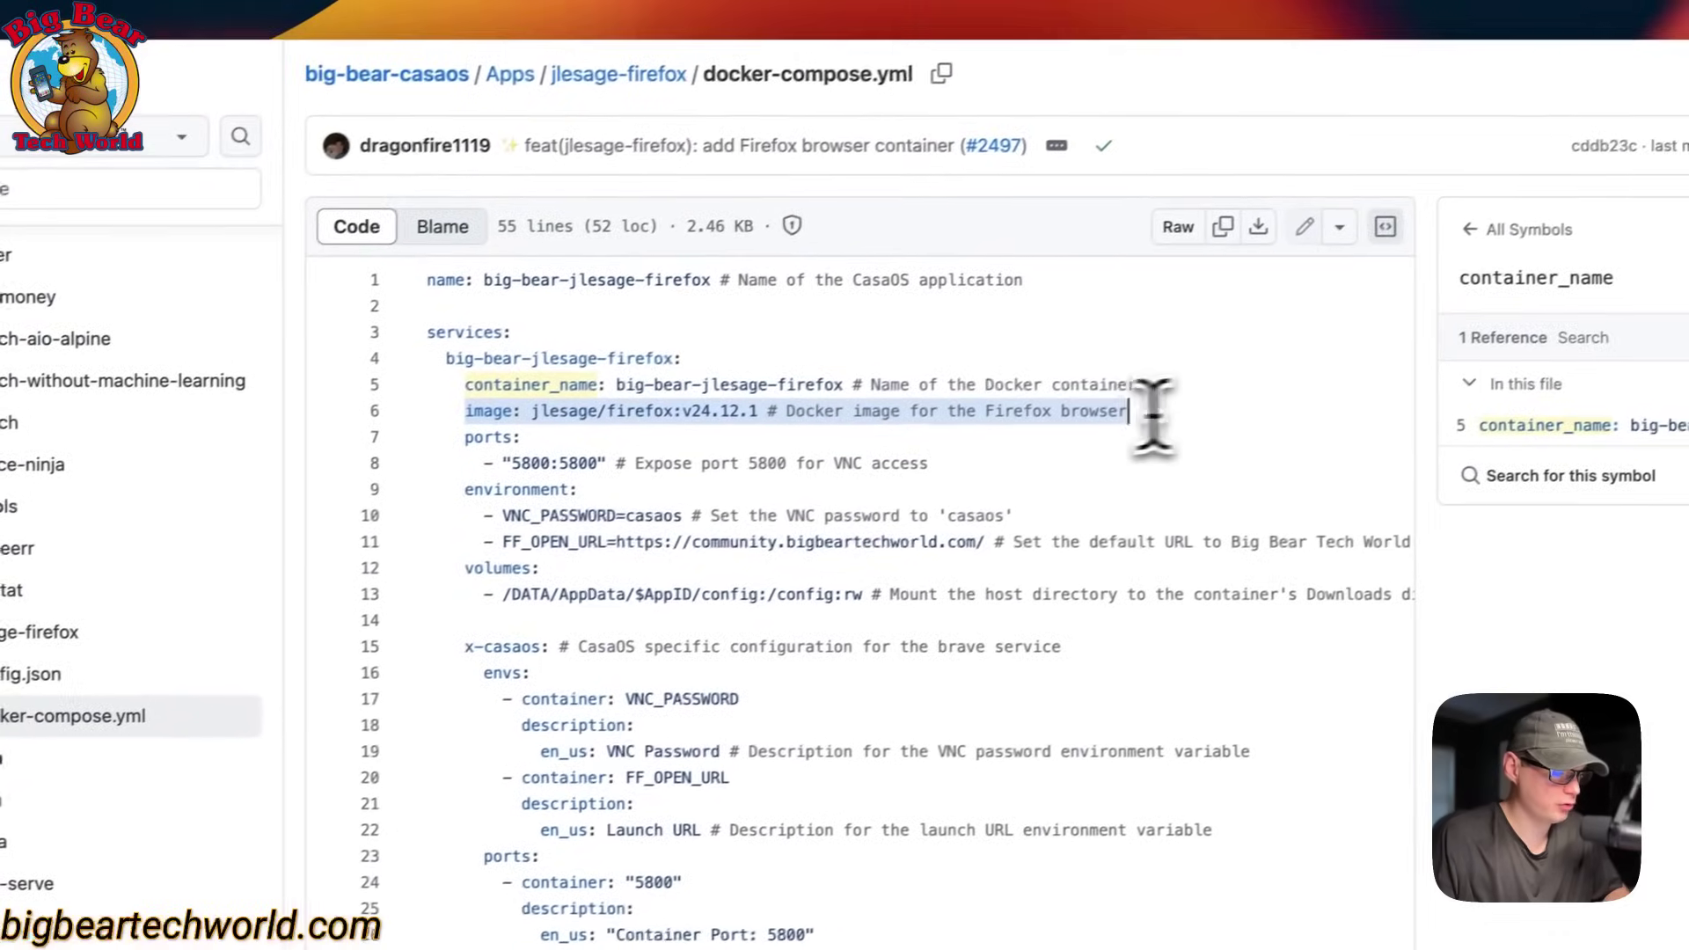
pyautogui.click(531, 416)
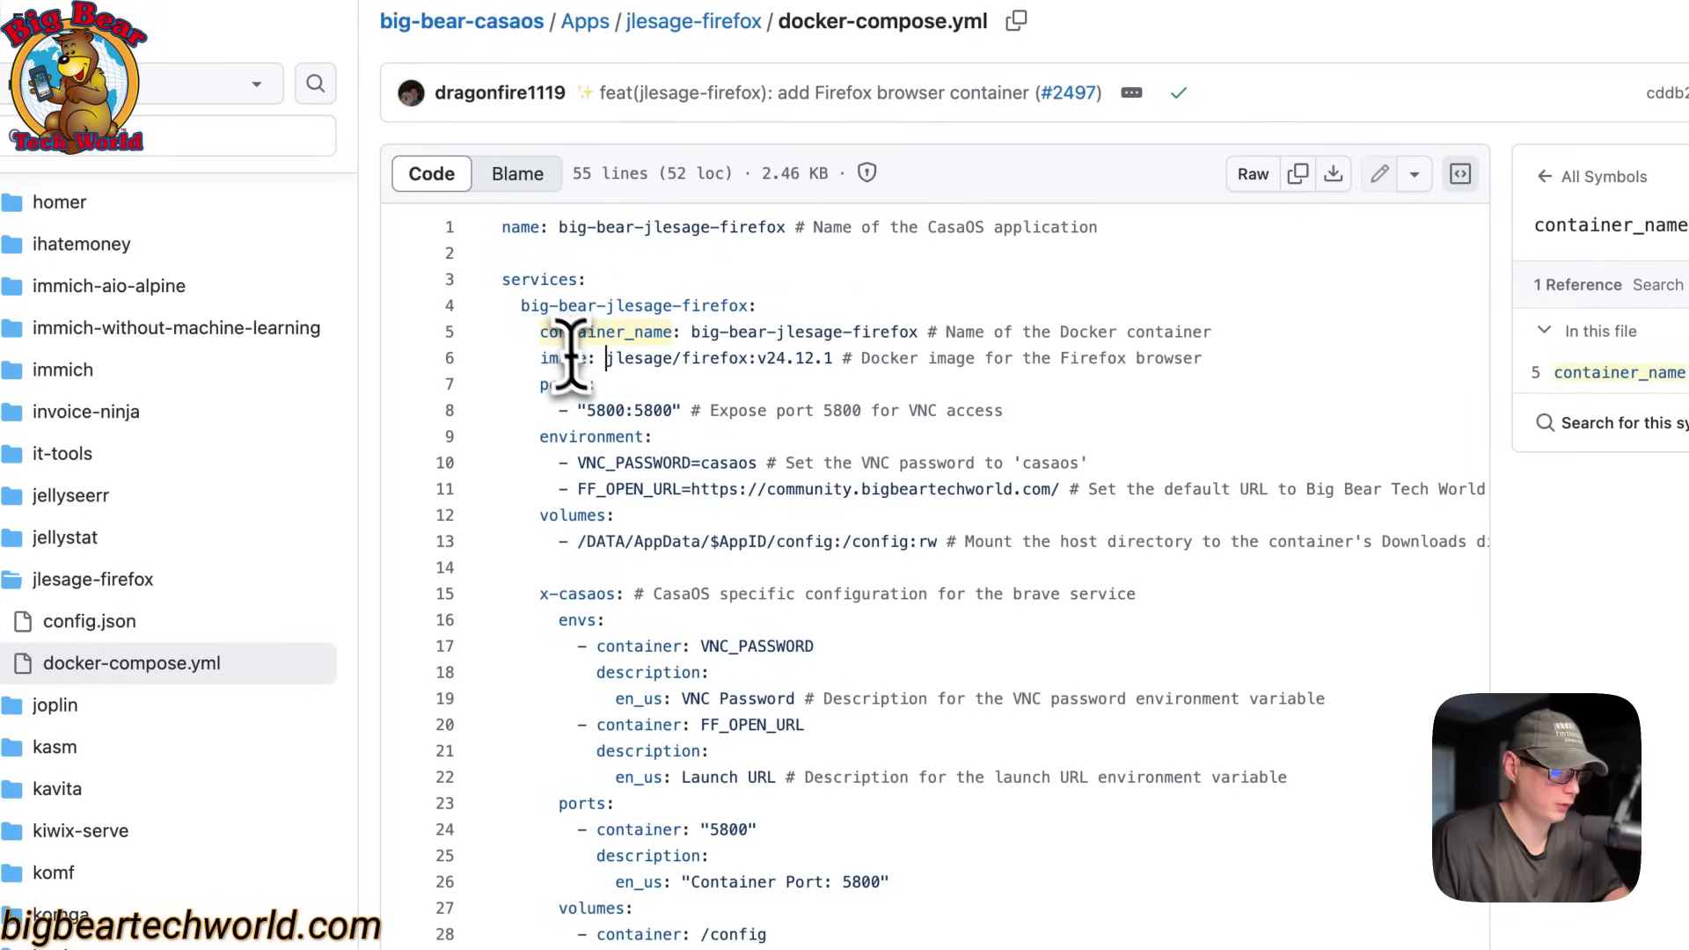
pyautogui.moveTo(613, 368); pyautogui.dragTo(835, 360)
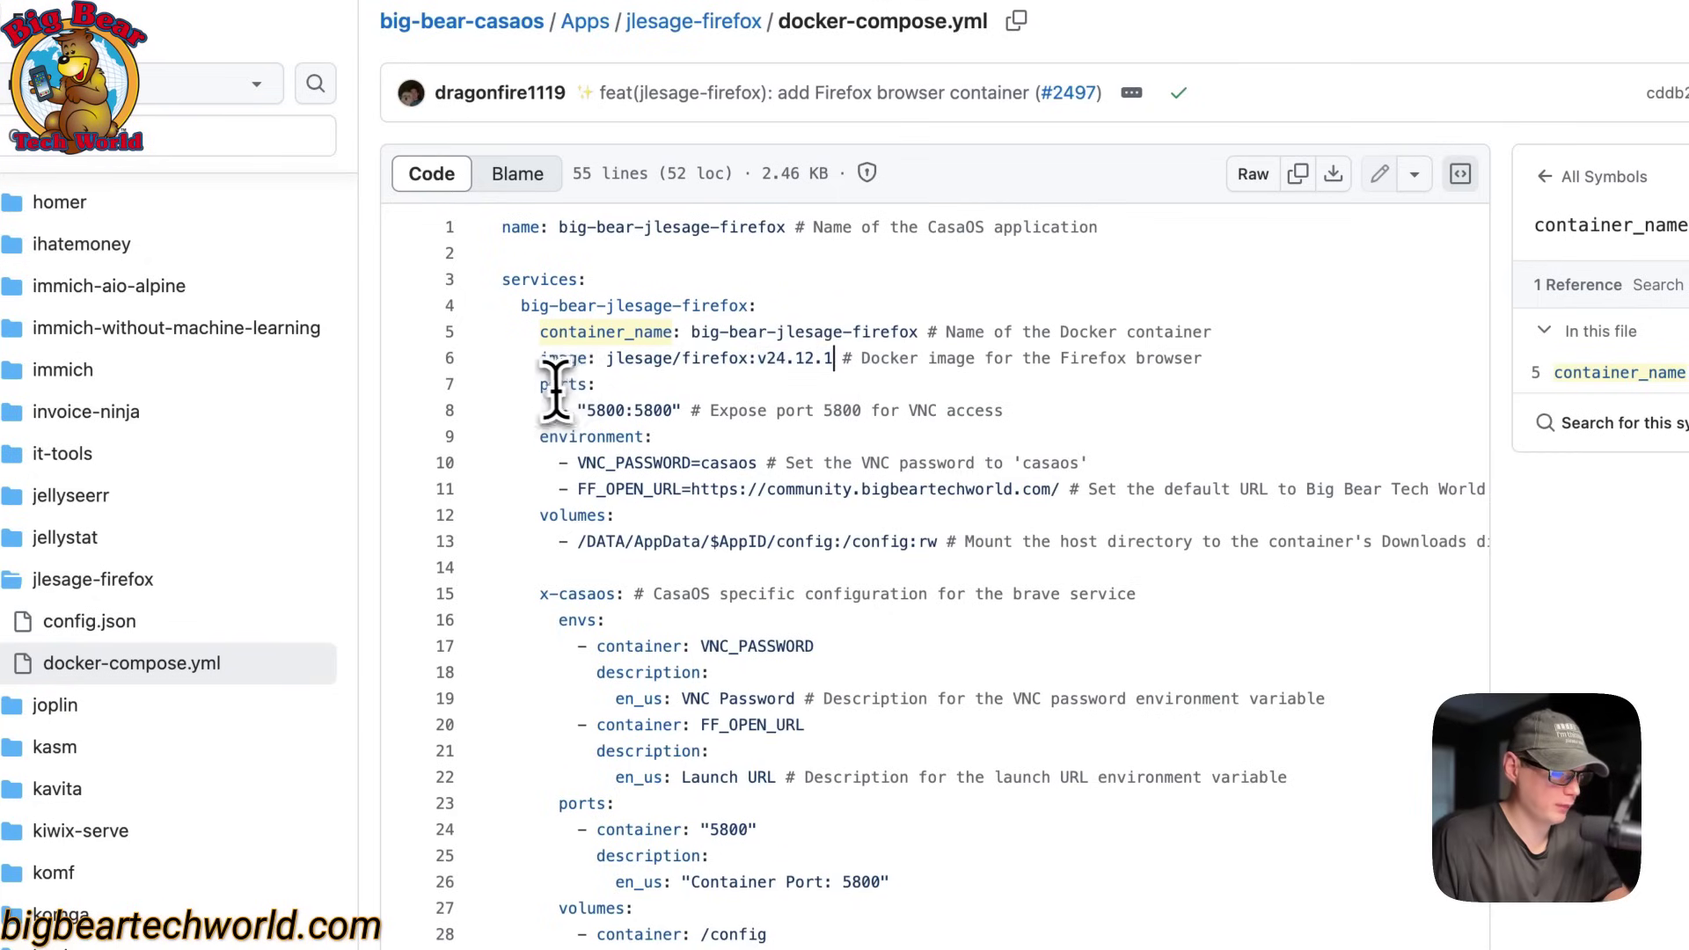
pyautogui.moveTo(542, 385); pyautogui.dragTo(1006, 414)
pyautogui.click(614, 410)
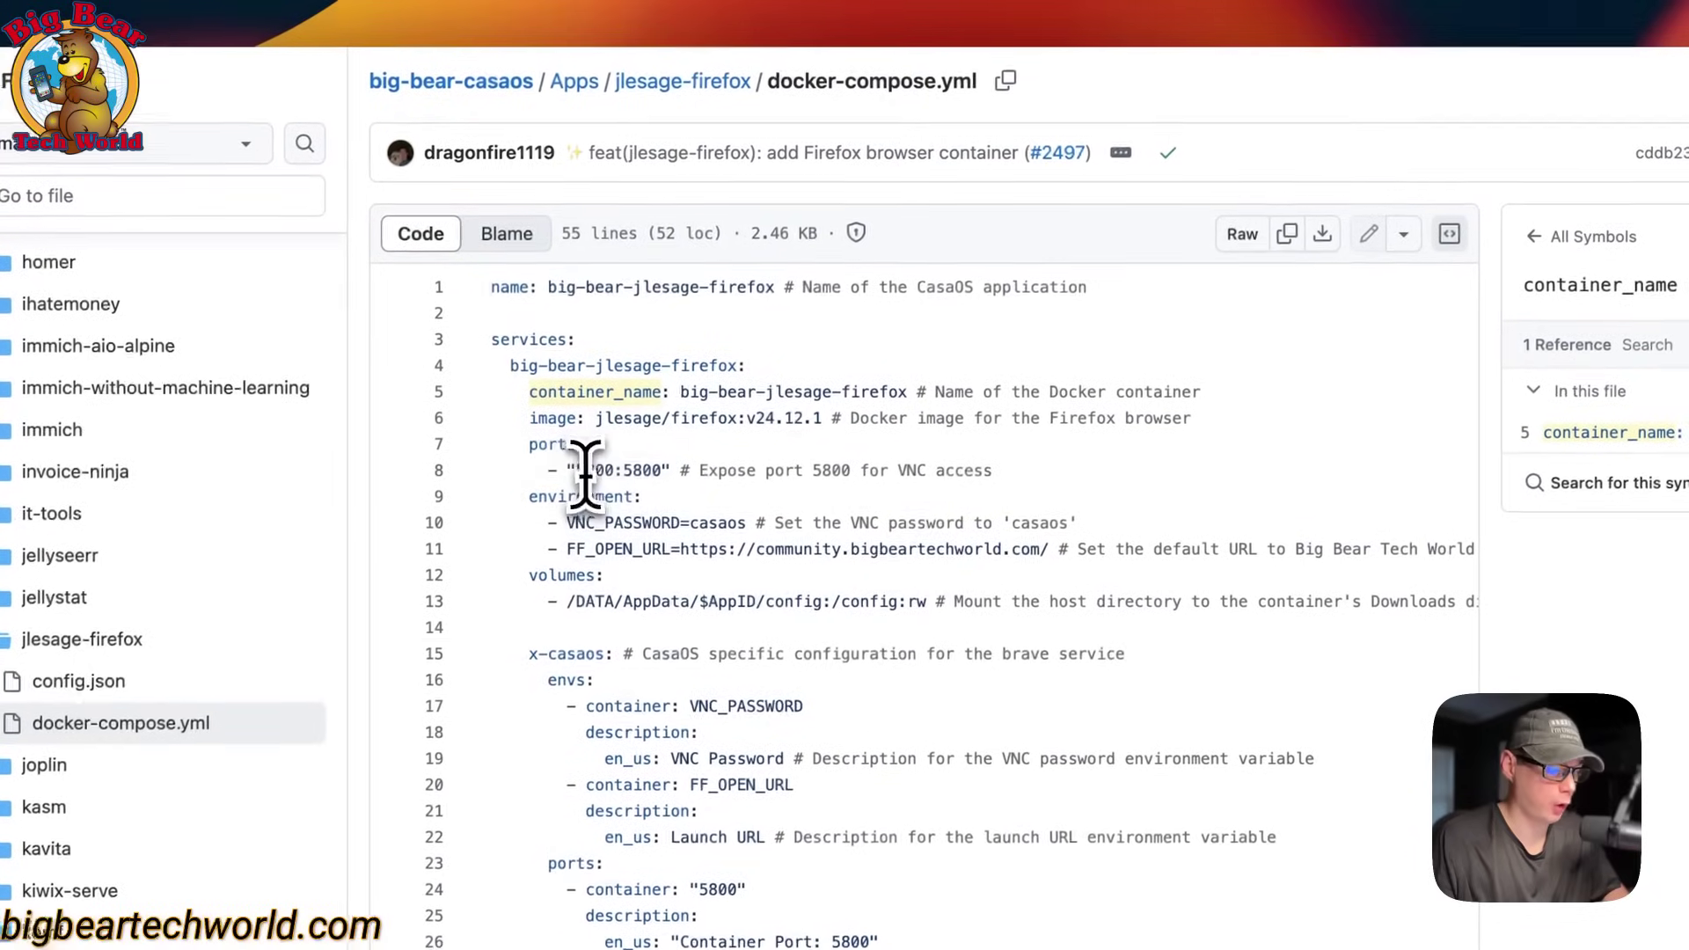
pyautogui.moveTo(528, 499); pyautogui.dragTo(1018, 554)
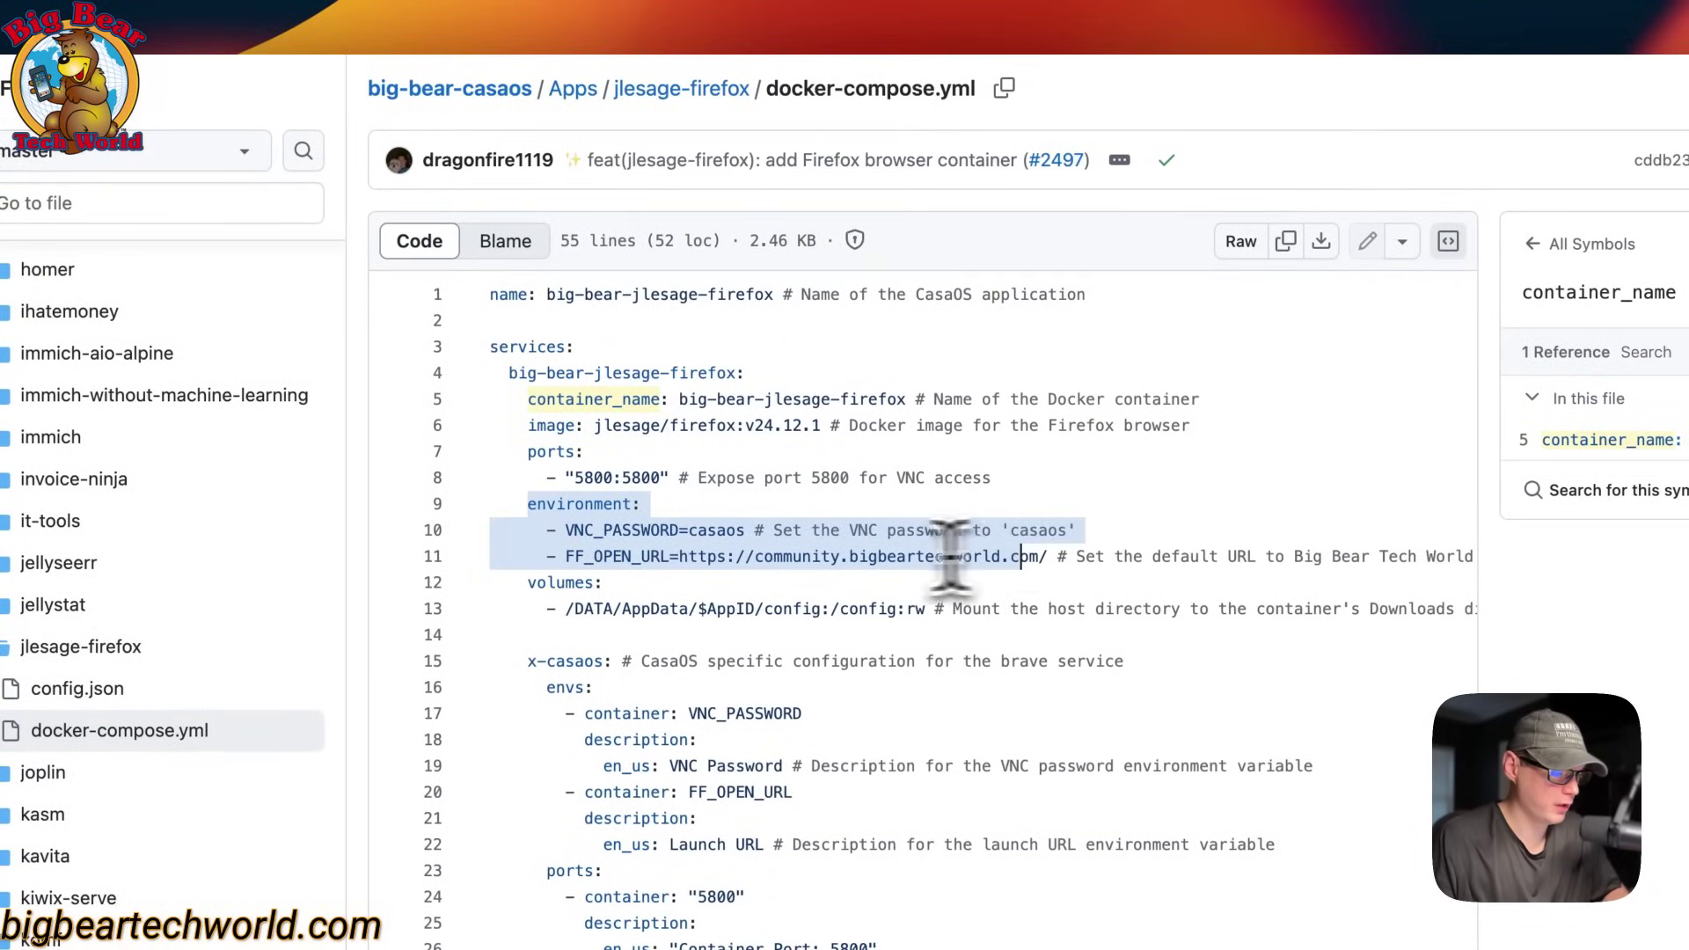
pyautogui.click(604, 539)
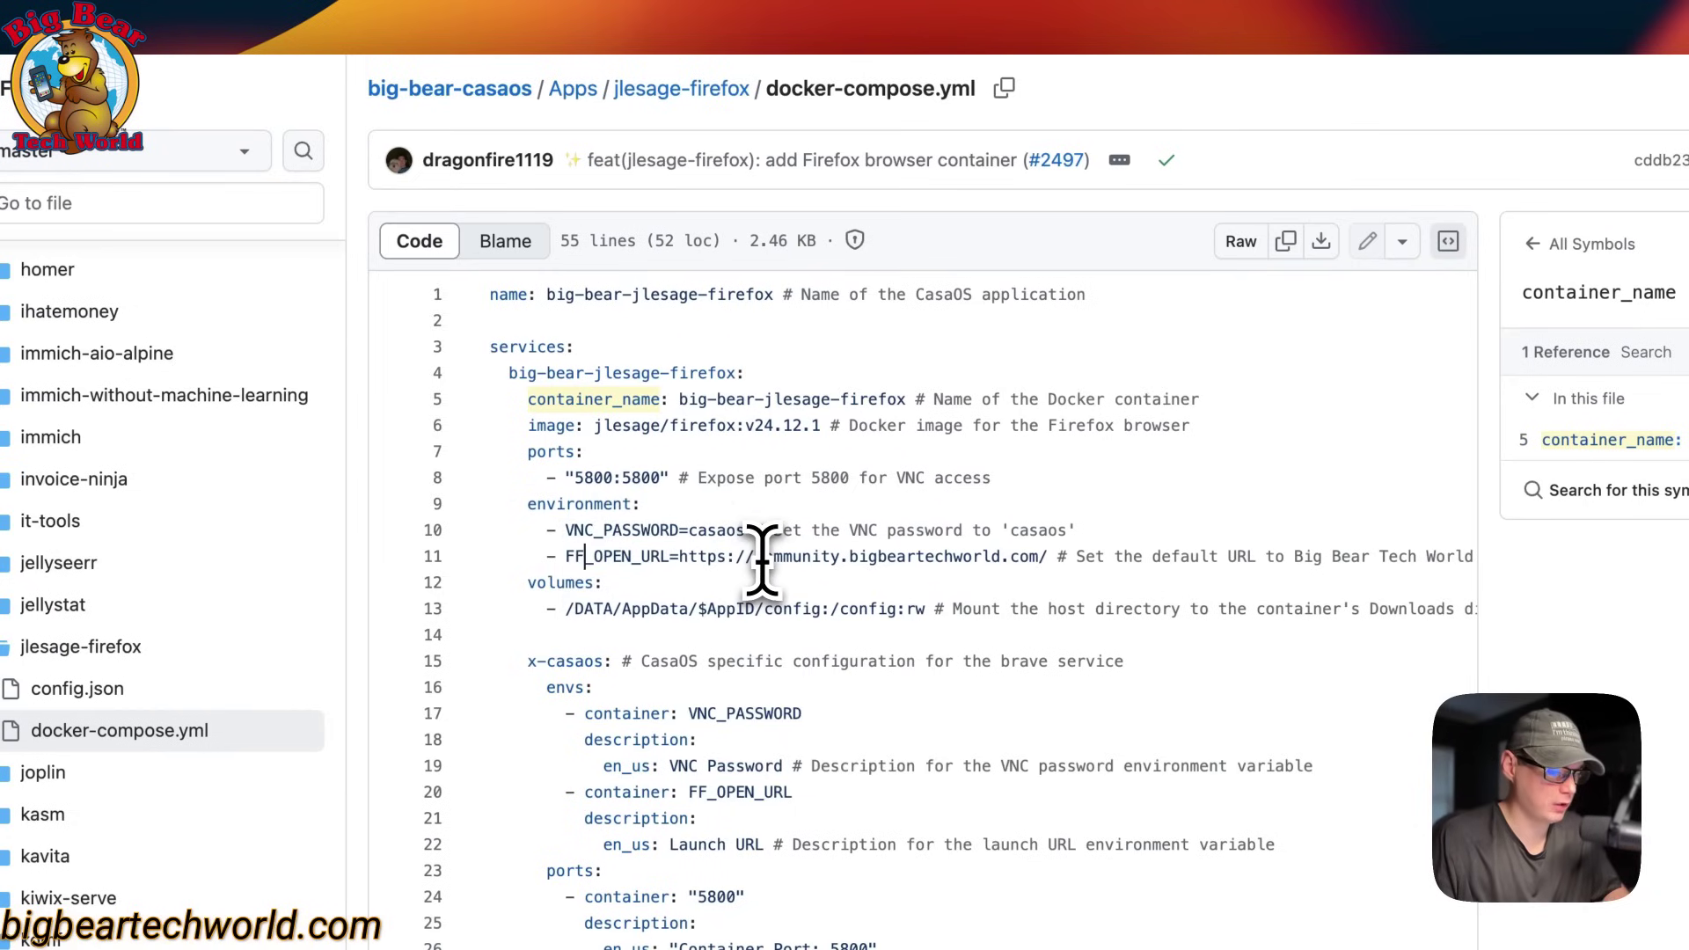
pyautogui.scroll(-2, 764, 558)
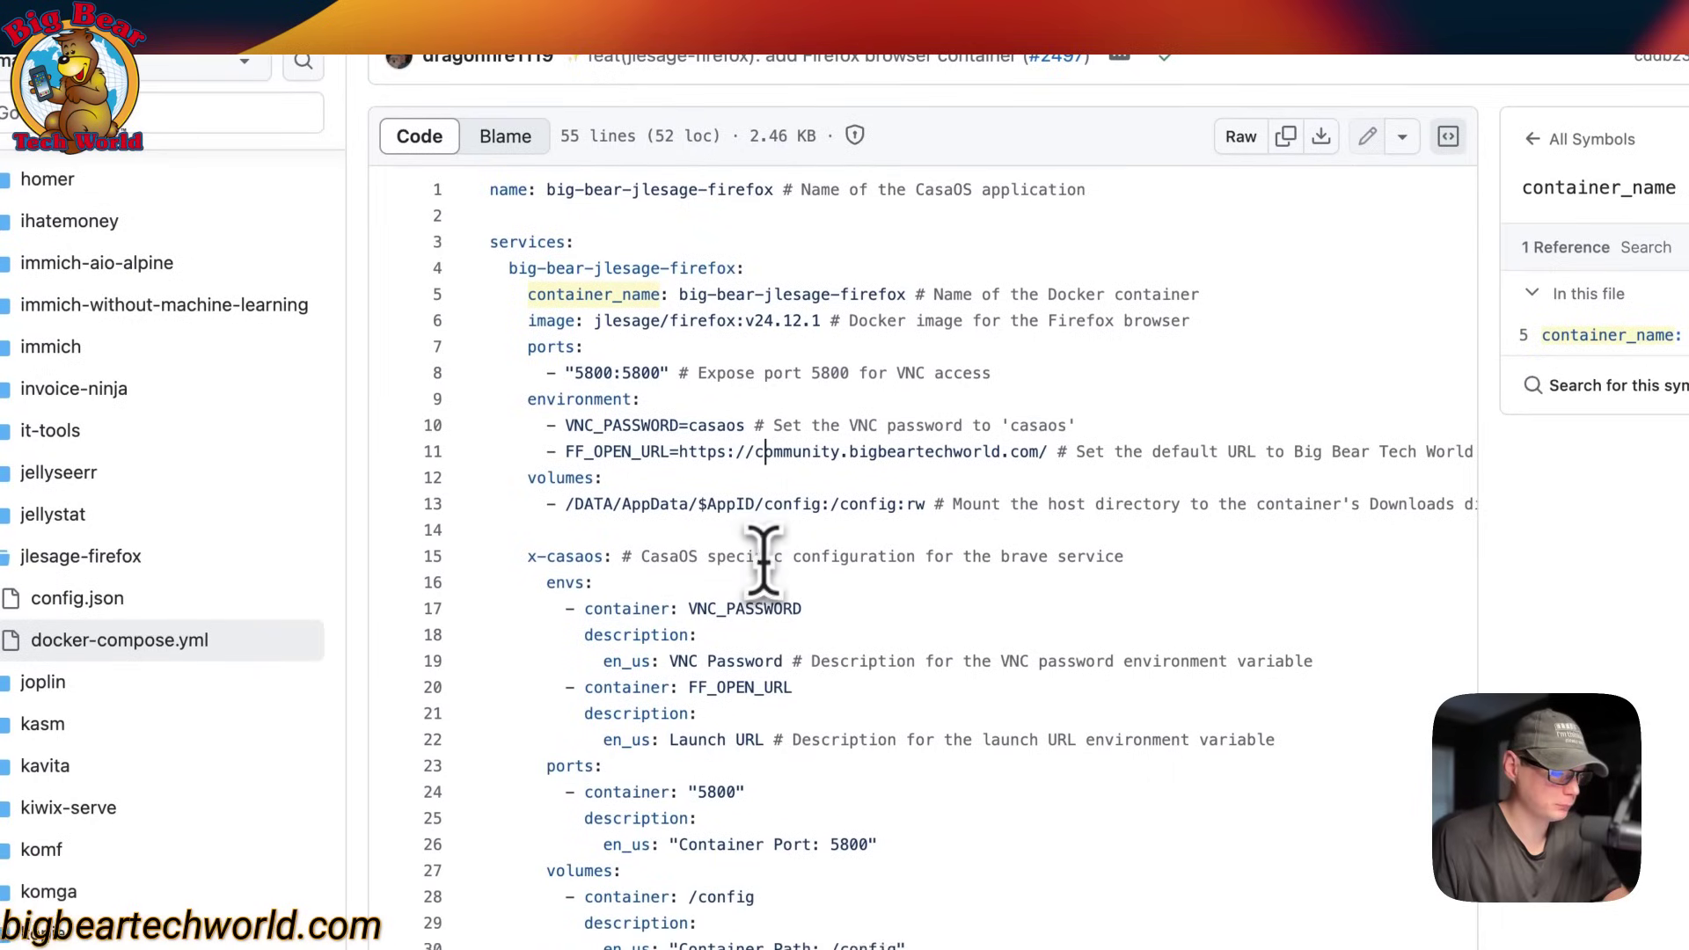
pyautogui.moveTo(528, 477); pyautogui.dragTo(970, 493)
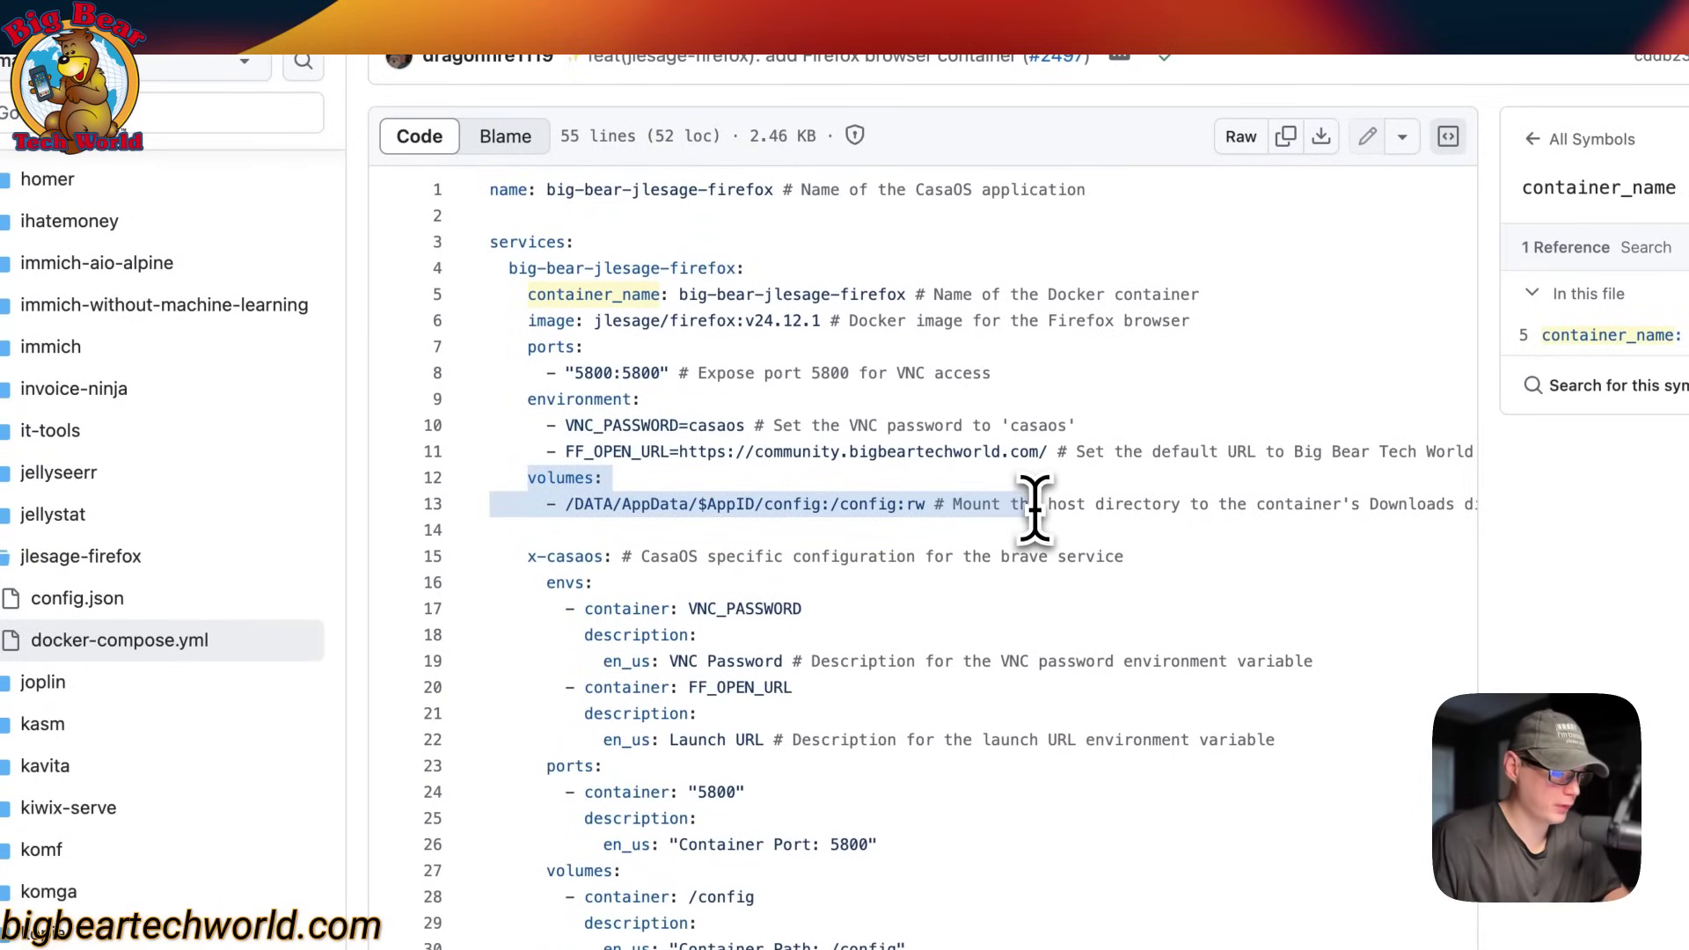
pyautogui.click(622, 505)
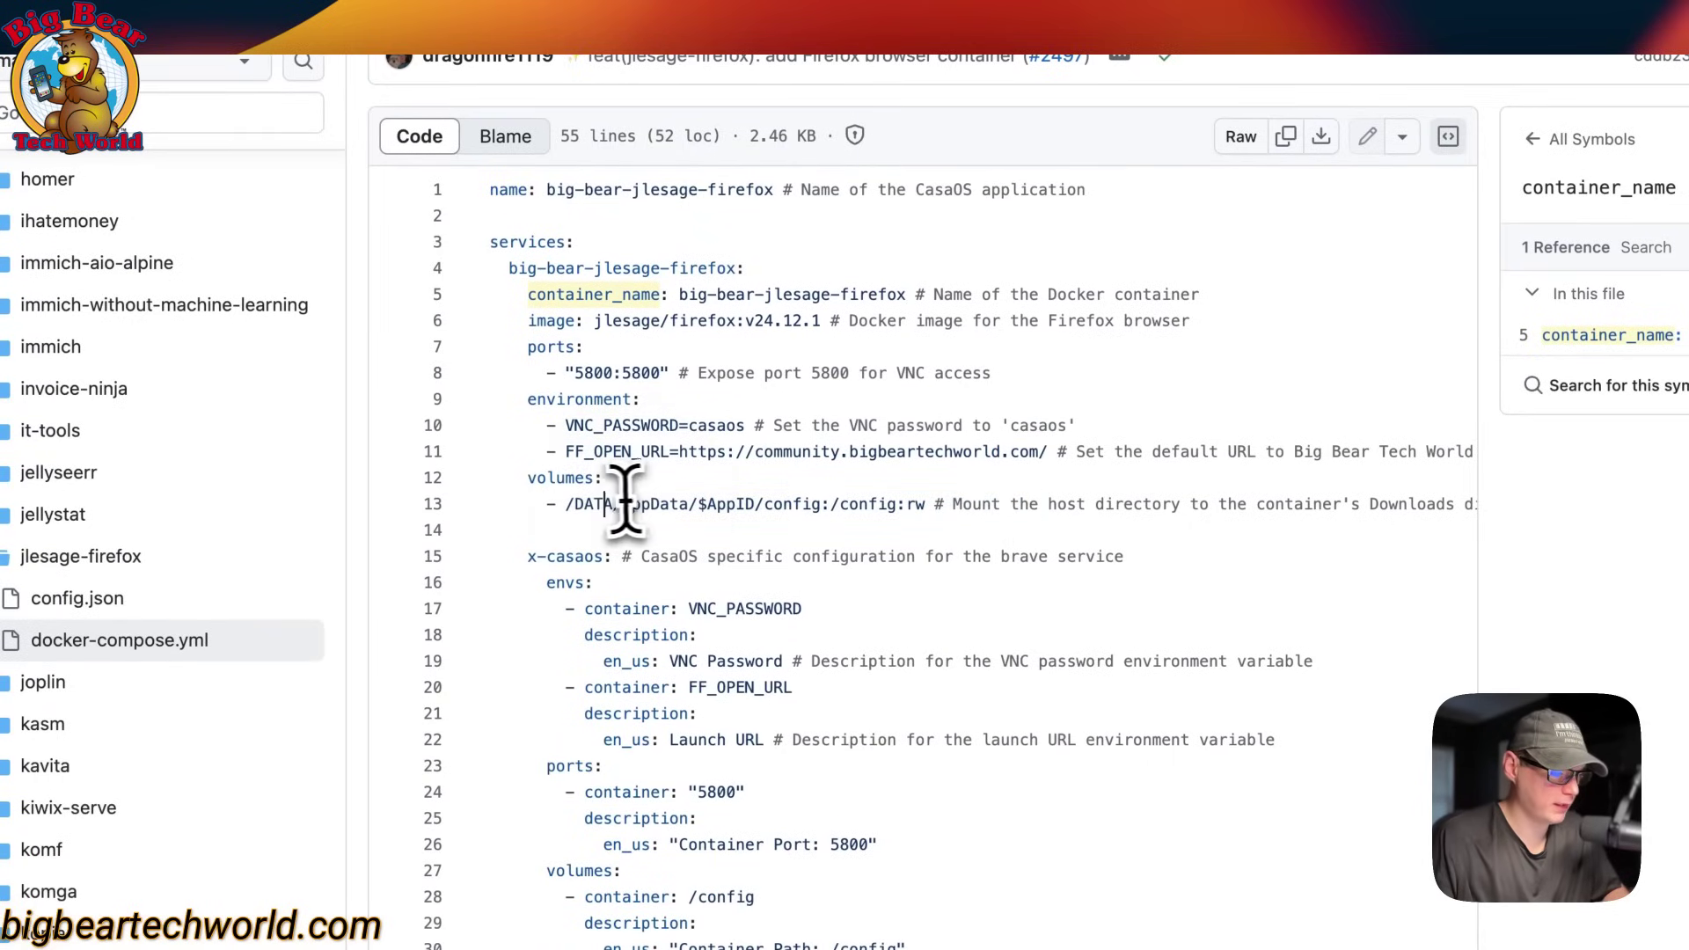
pyautogui.click(723, 506)
pyautogui.scroll(1, 723, 506)
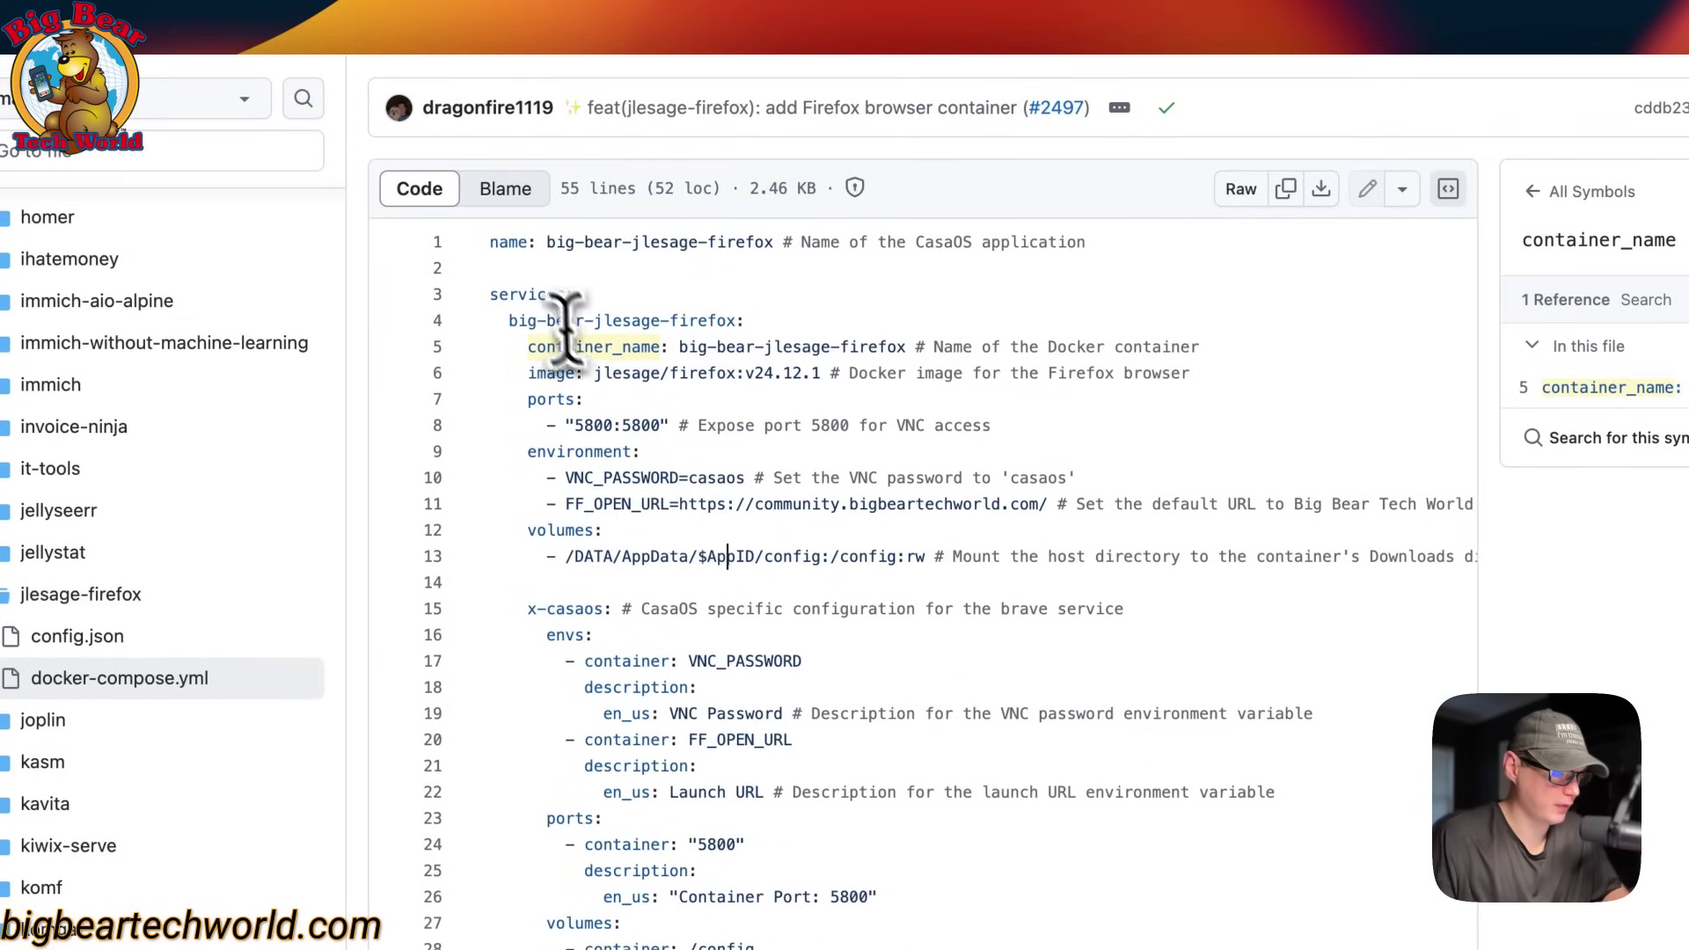
pyautogui.moveTo(490, 242); pyautogui.dragTo(1249, 242)
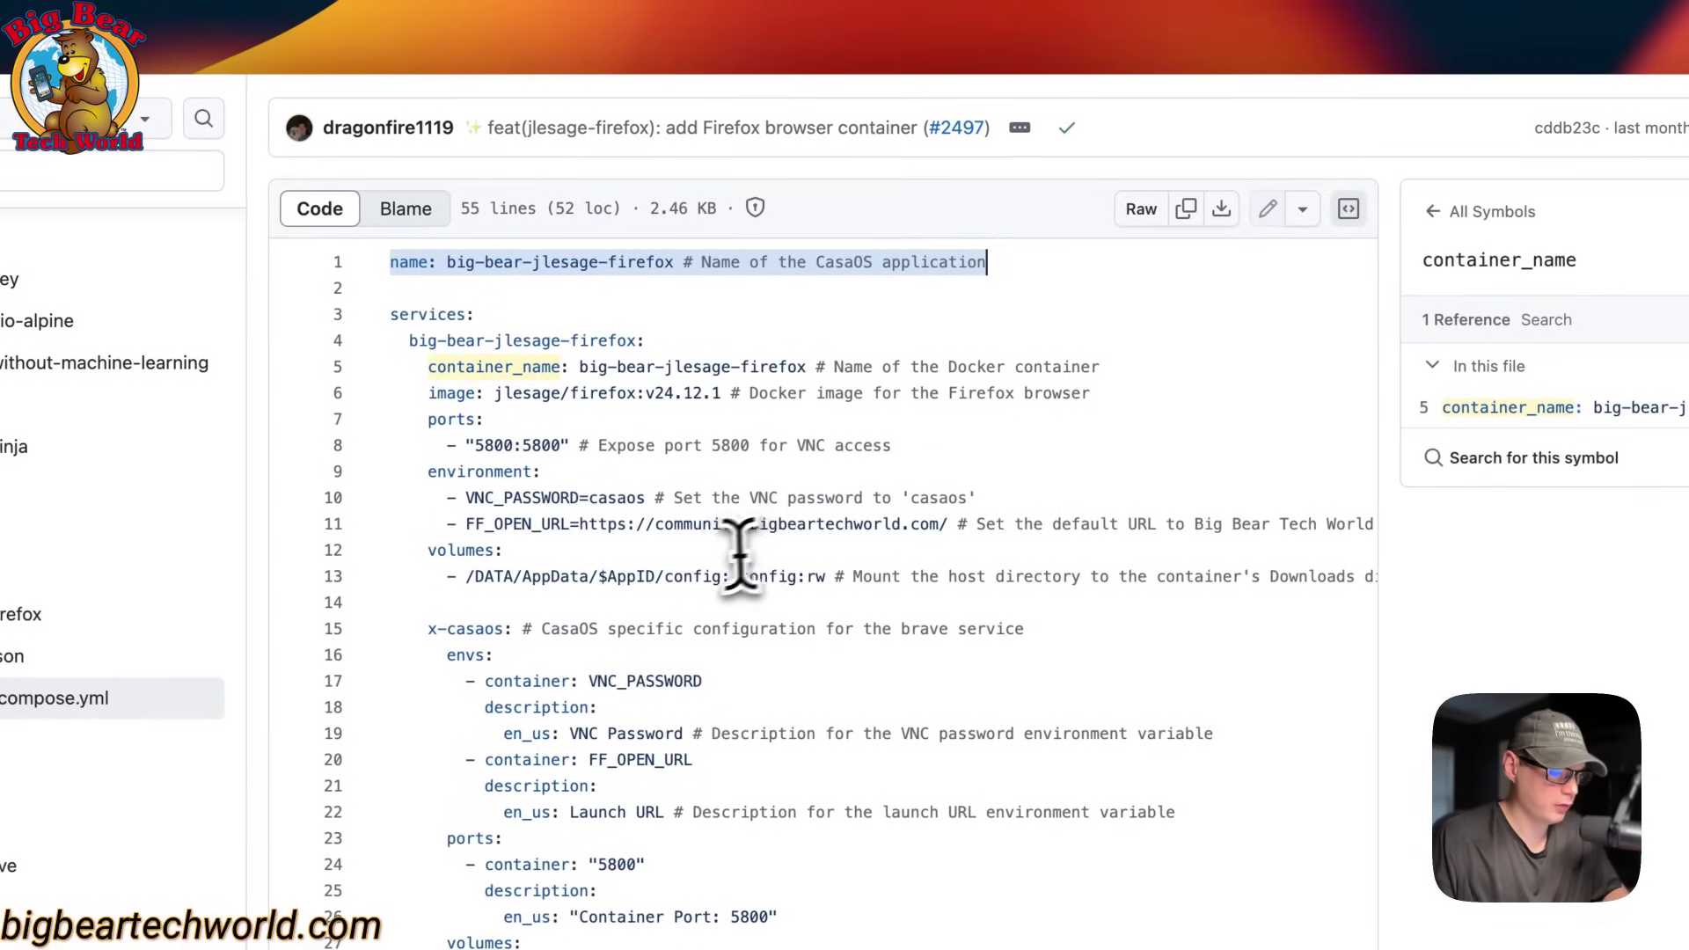
pyautogui.click(684, 574)
pyautogui.moveTo(490, 489); pyautogui.dragTo(795, 522)
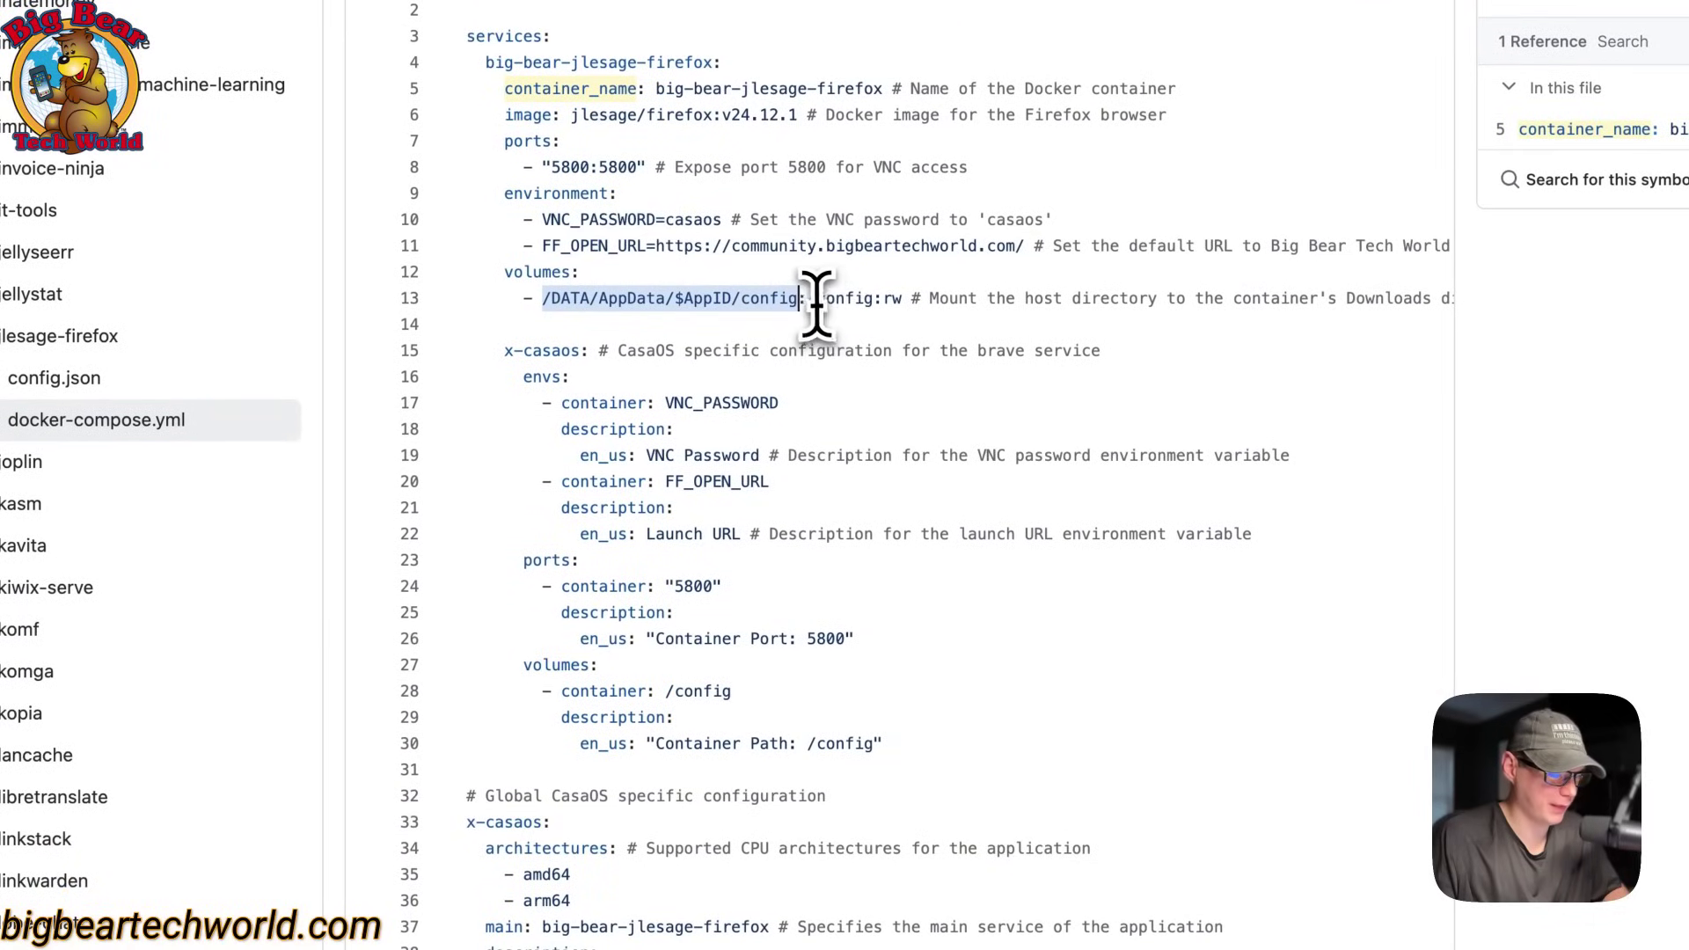
pyautogui.moveTo(809, 299); pyautogui.dragTo(859, 299)
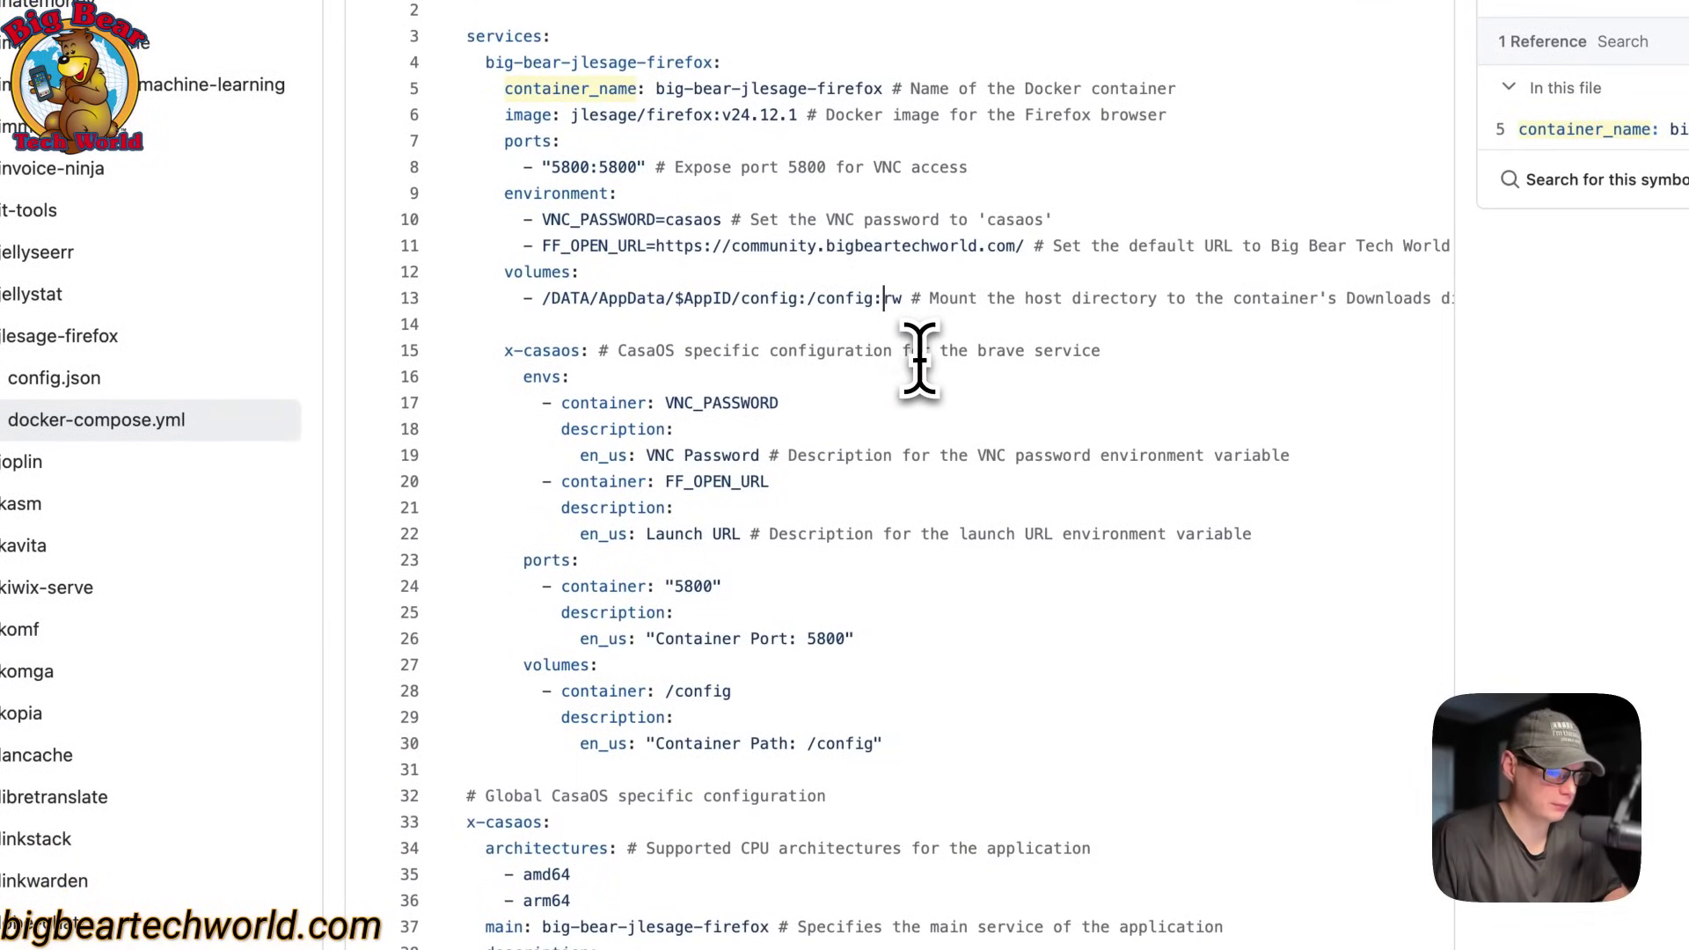
pyautogui.scroll(-2, 919, 356)
pyautogui.moveTo(504, 282); pyautogui.dragTo(873, 682)
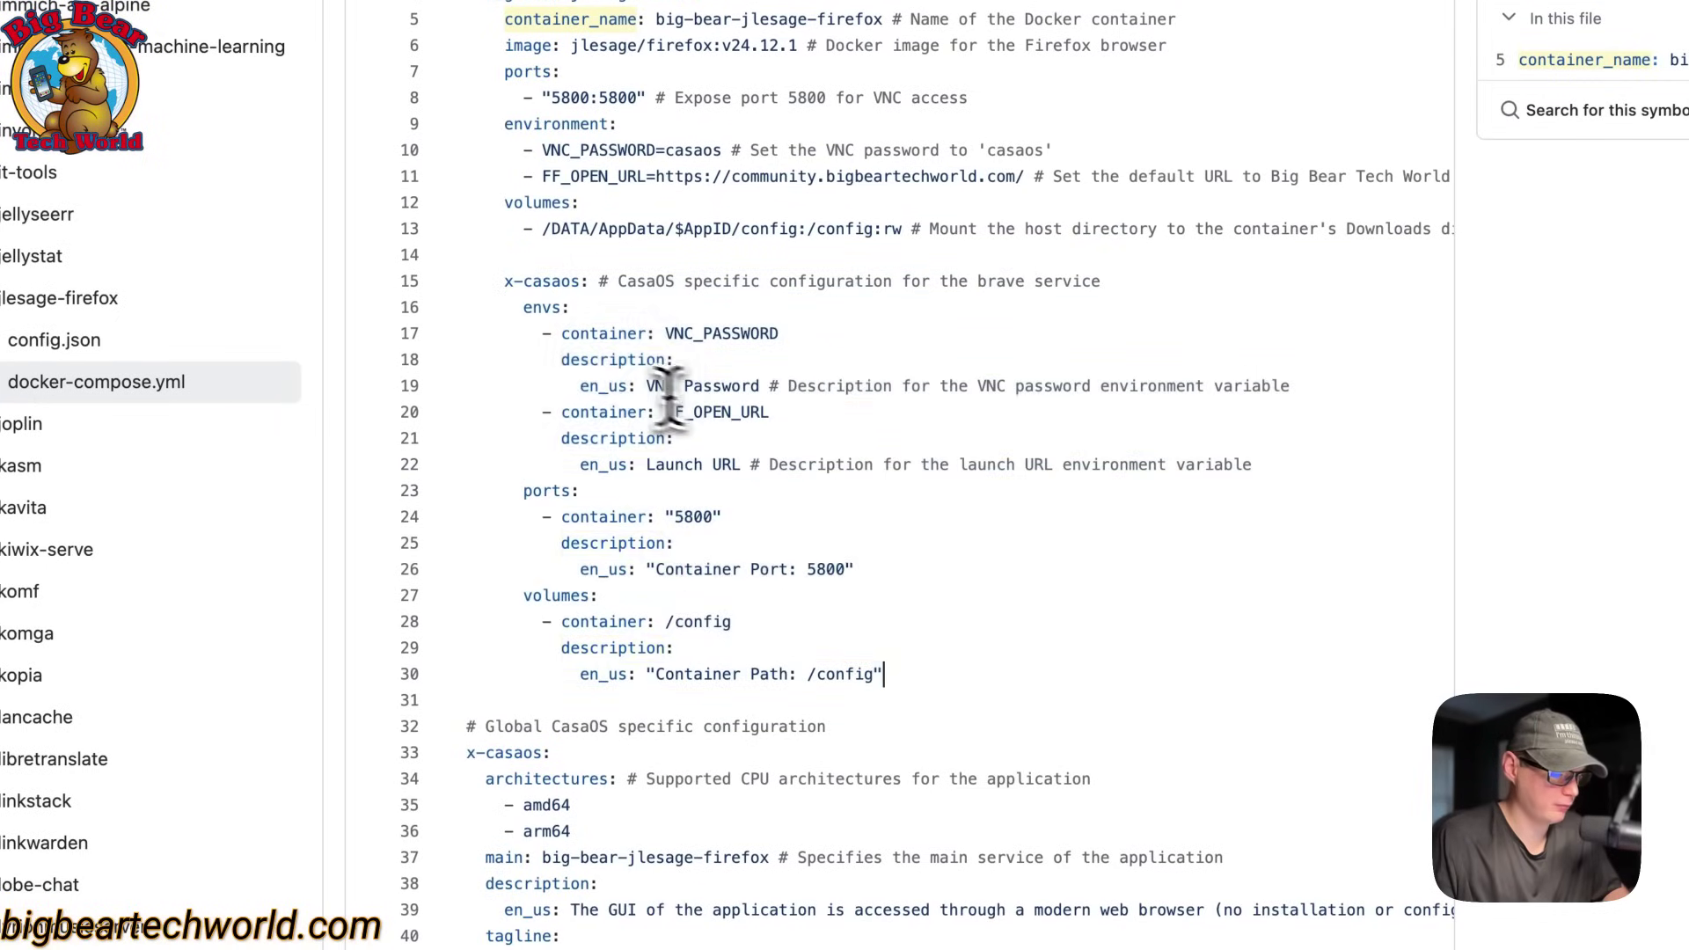
pyautogui.click(592, 359)
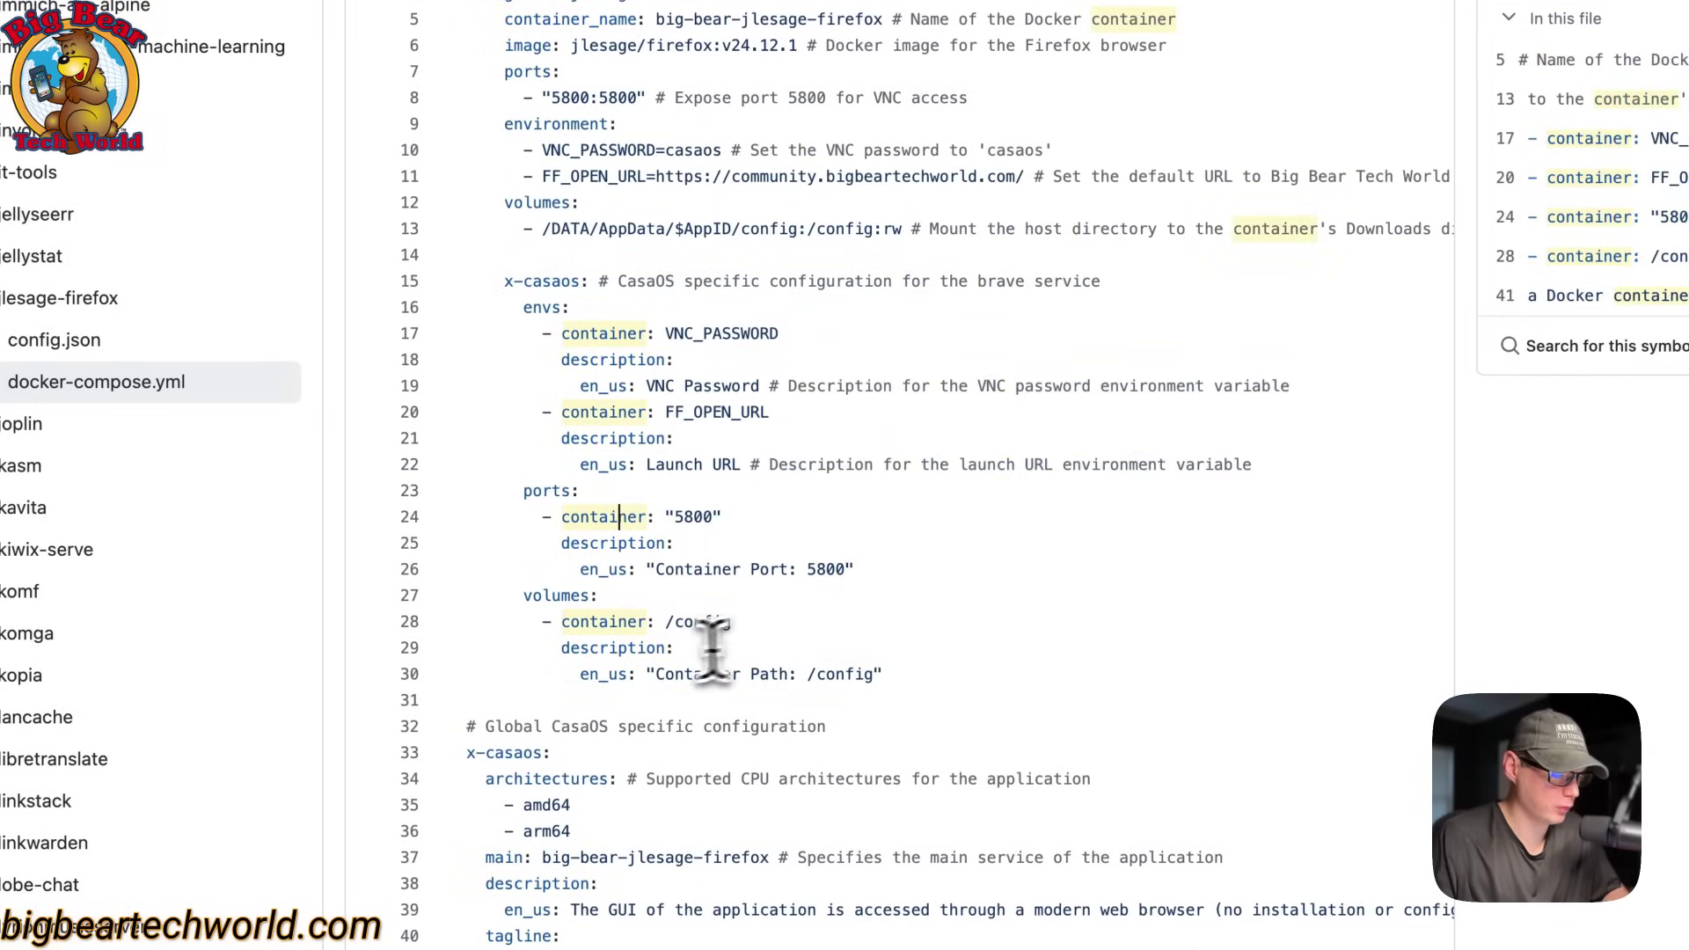
pyautogui.scroll(-5, 610, 656)
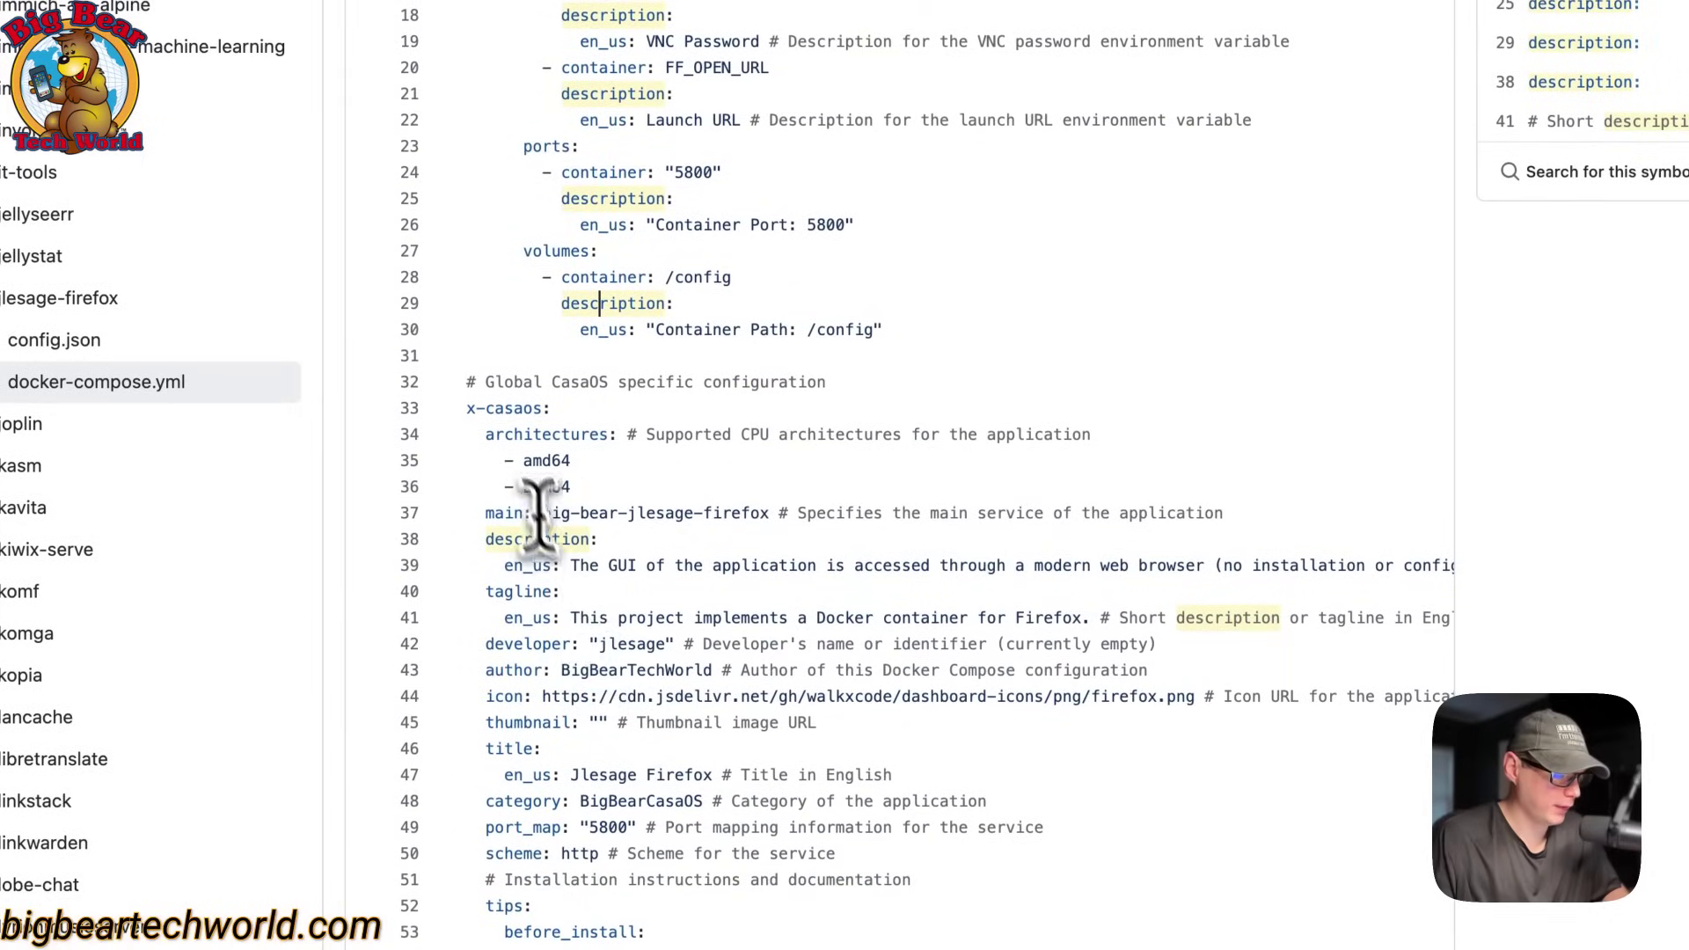
pyautogui.moveTo(466, 382); pyautogui.dragTo(807, 949)
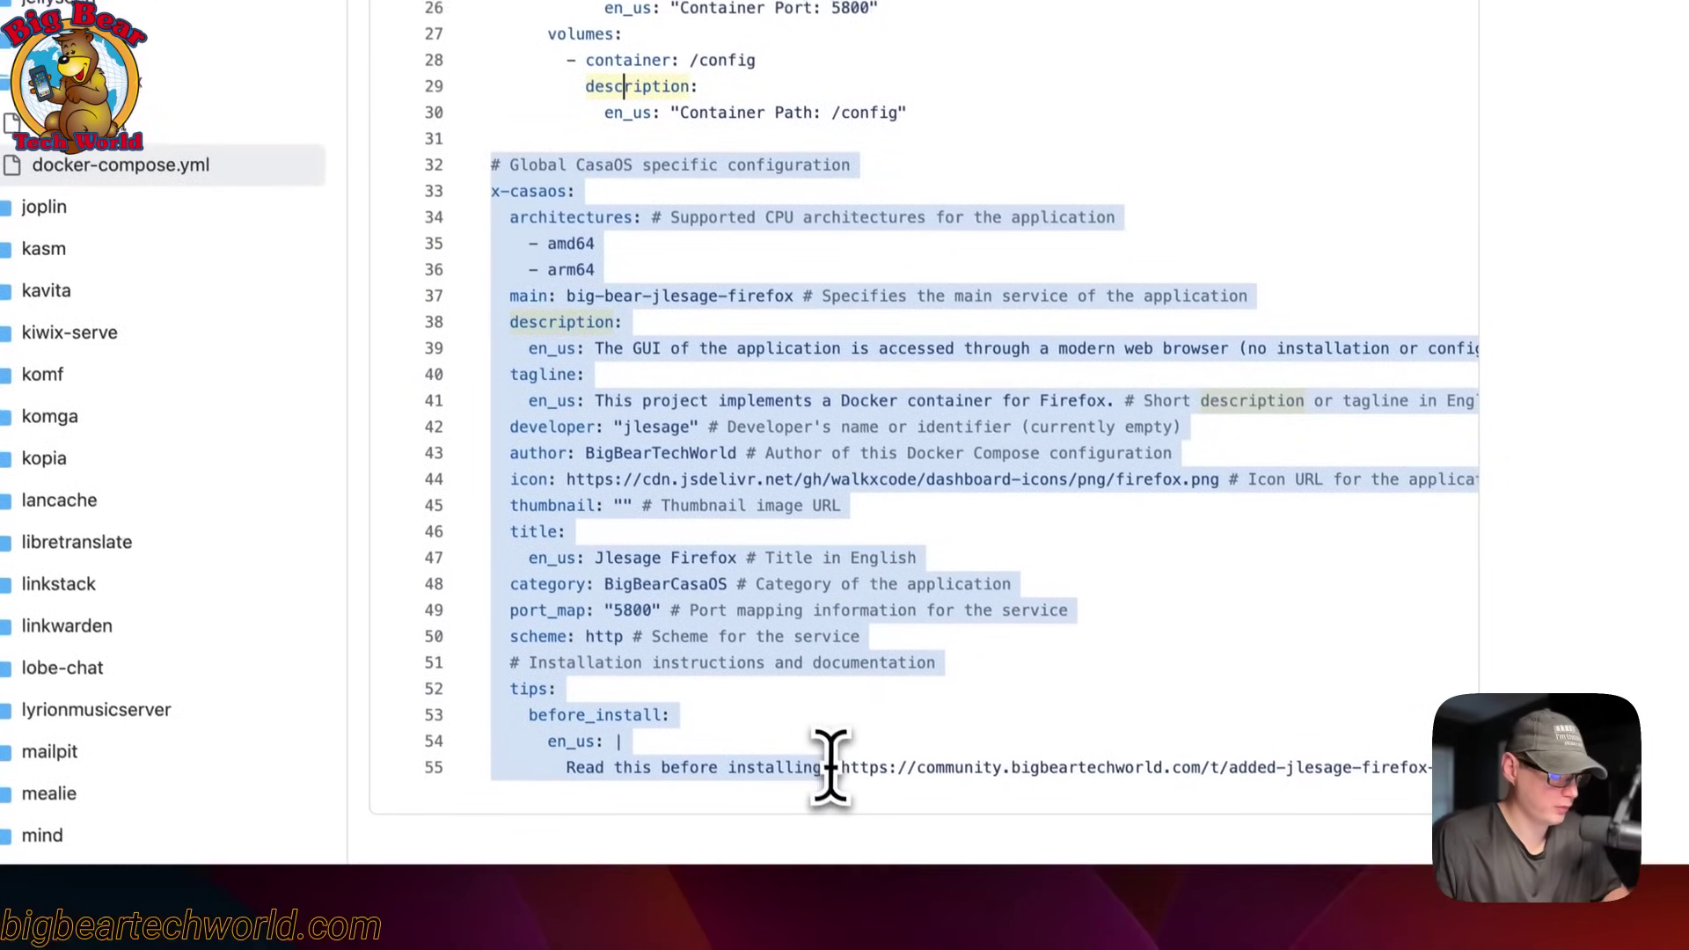
pyautogui.click(829, 766)
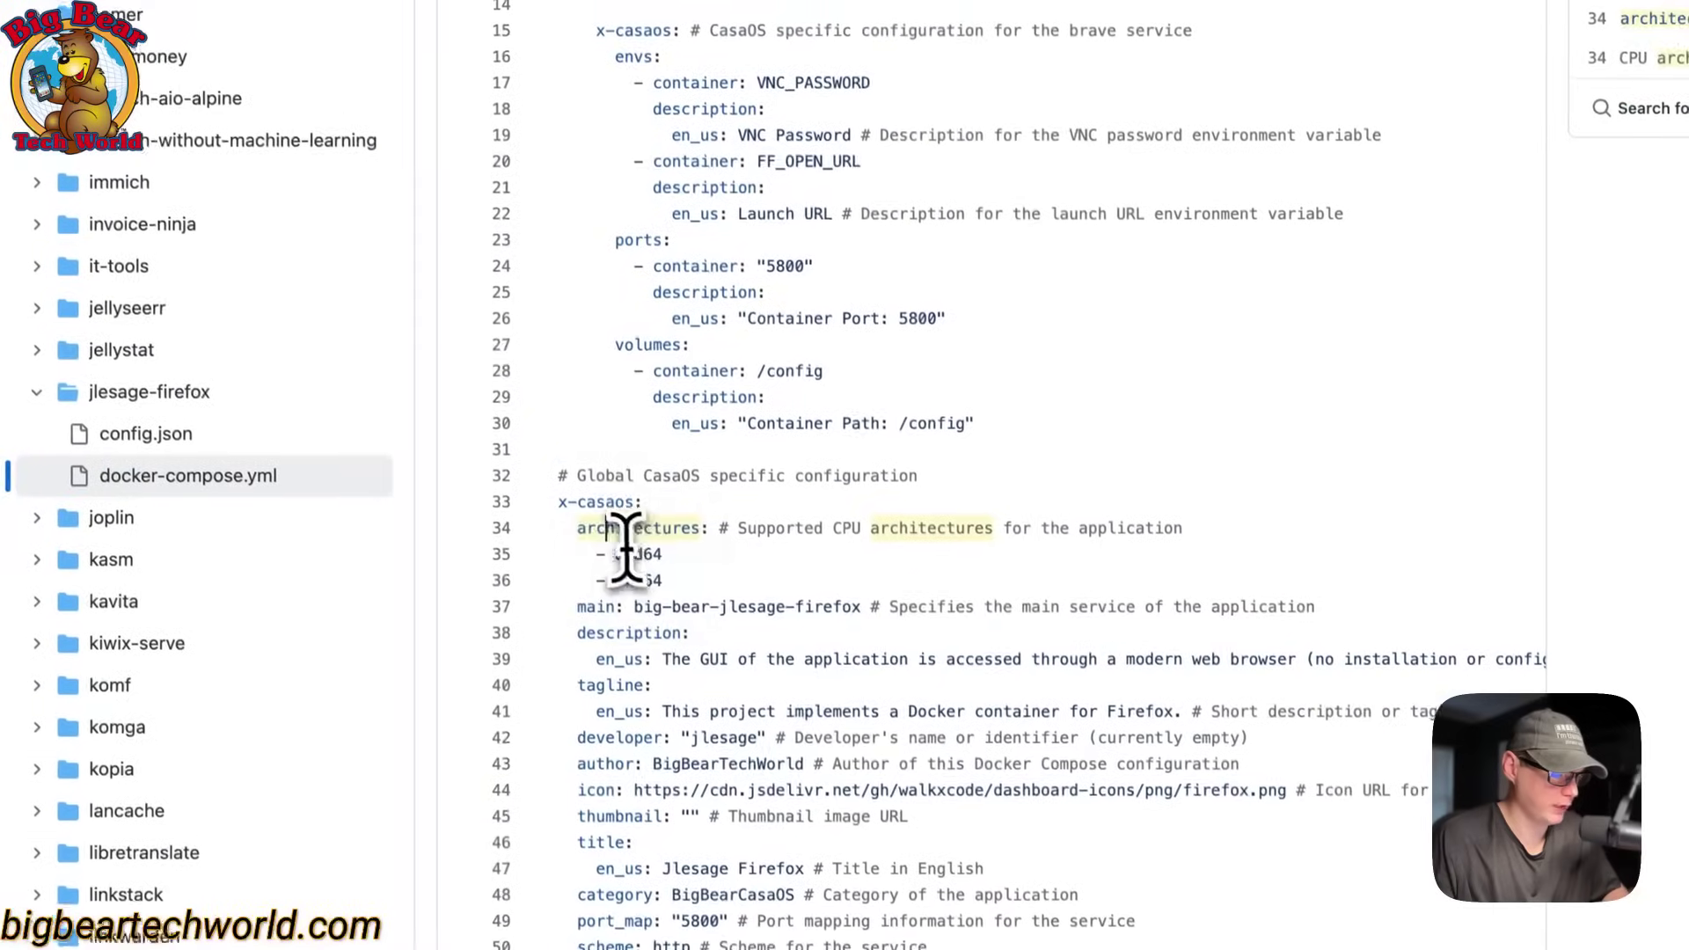
pyautogui.click(538, 210)
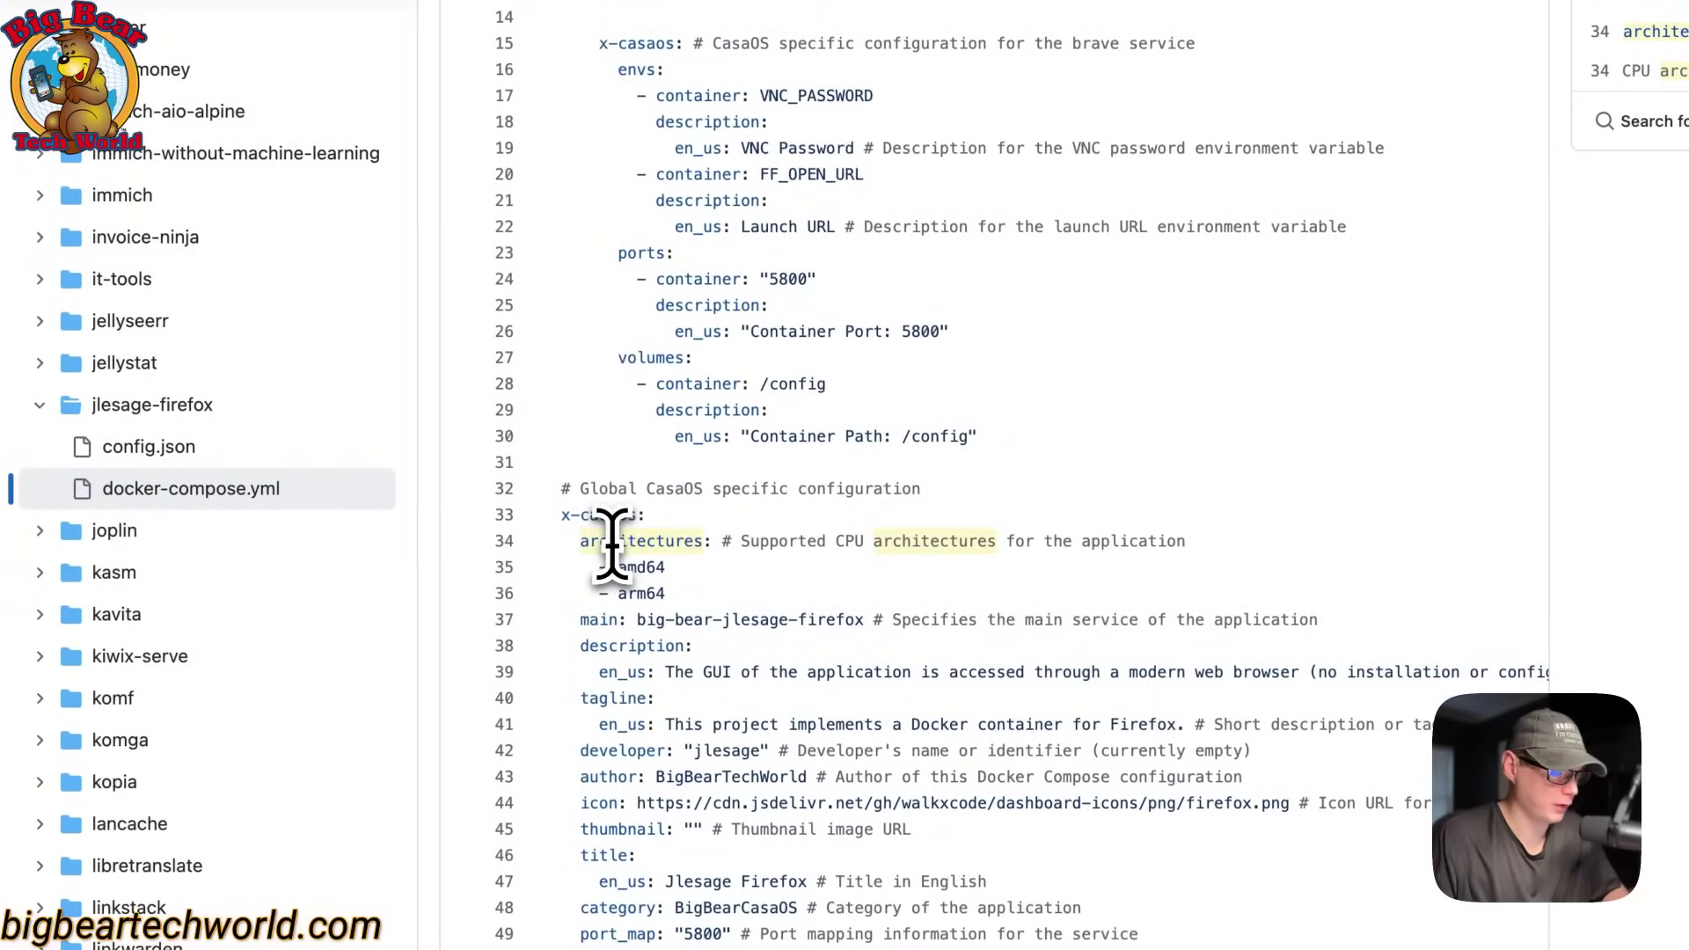
pyautogui.scroll(10, 613, 541)
pyautogui.moveTo(517, 292); pyautogui.dragTo(1592, 302)
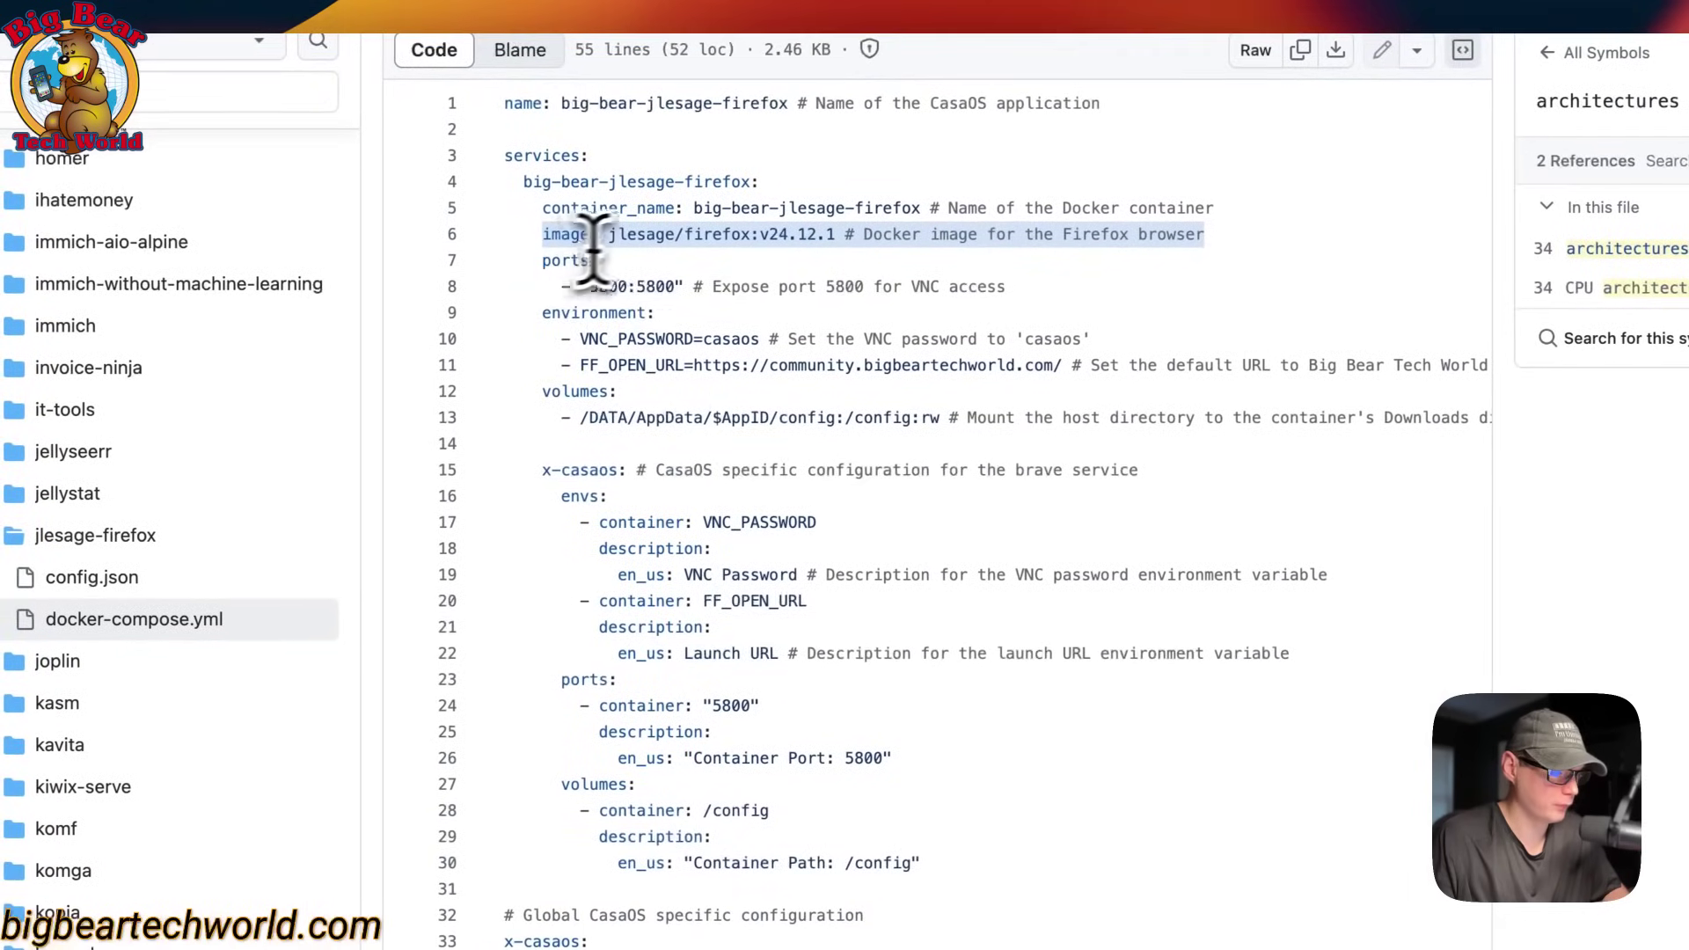
pyautogui.scroll(-5, 671, 439)
pyautogui.click(632, 588)
pyautogui.click(584, 611)
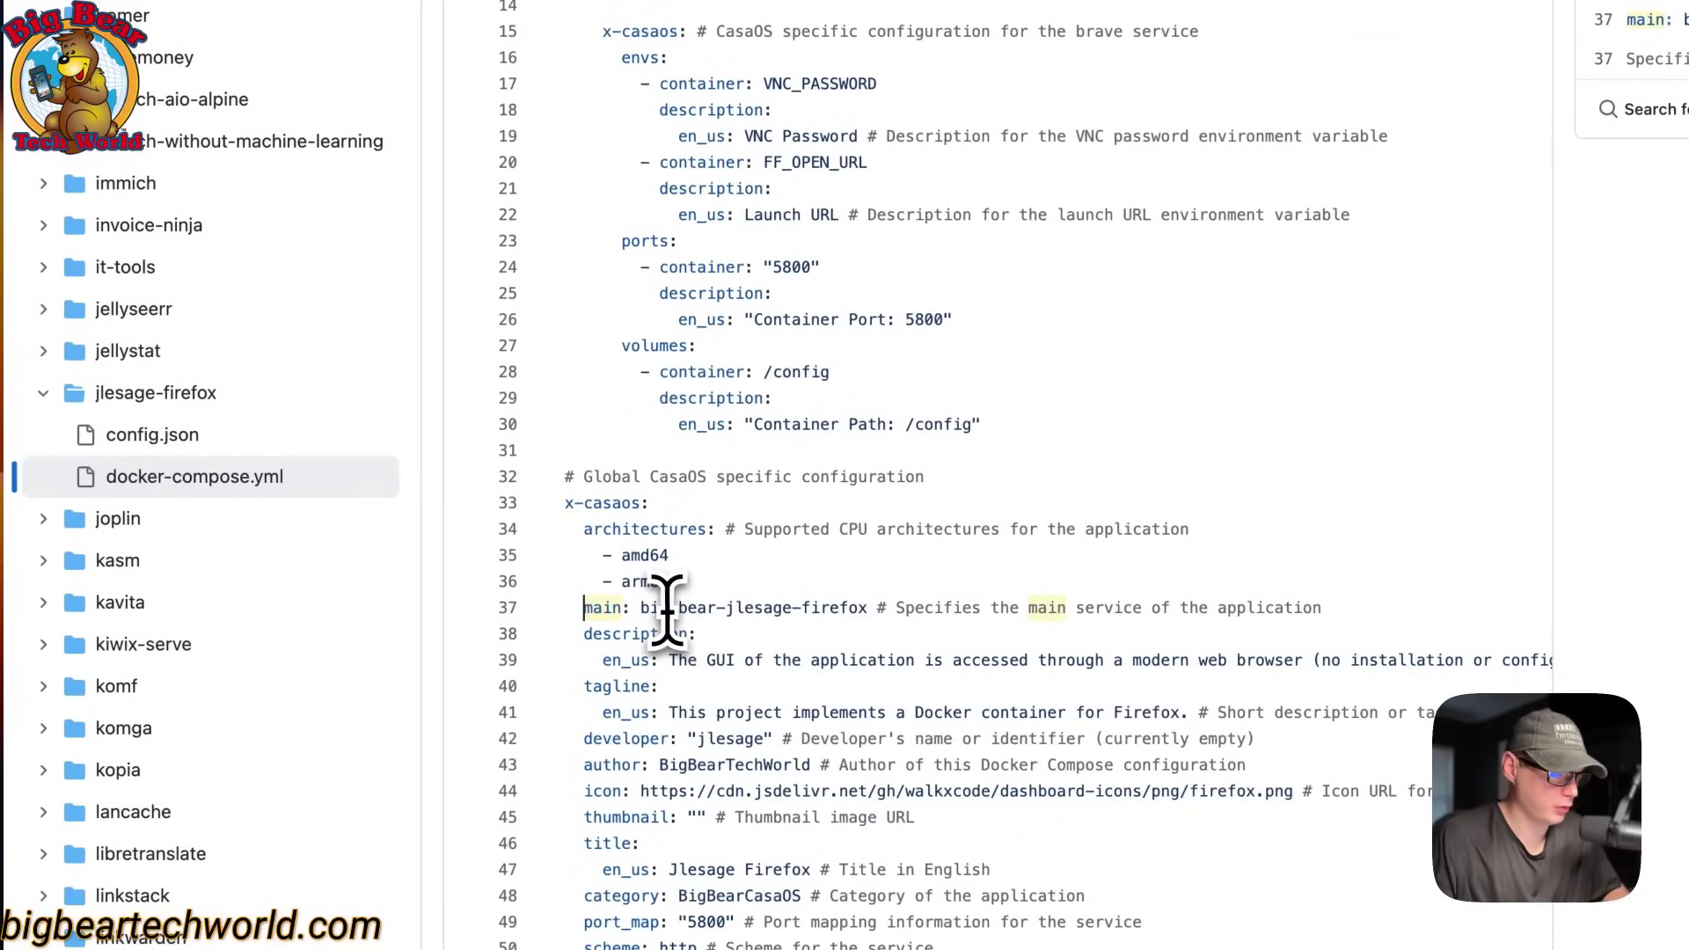
pyautogui.scroll(5, 669, 607)
pyautogui.moveTo(542, 254); pyautogui.dragTo(779, 253)
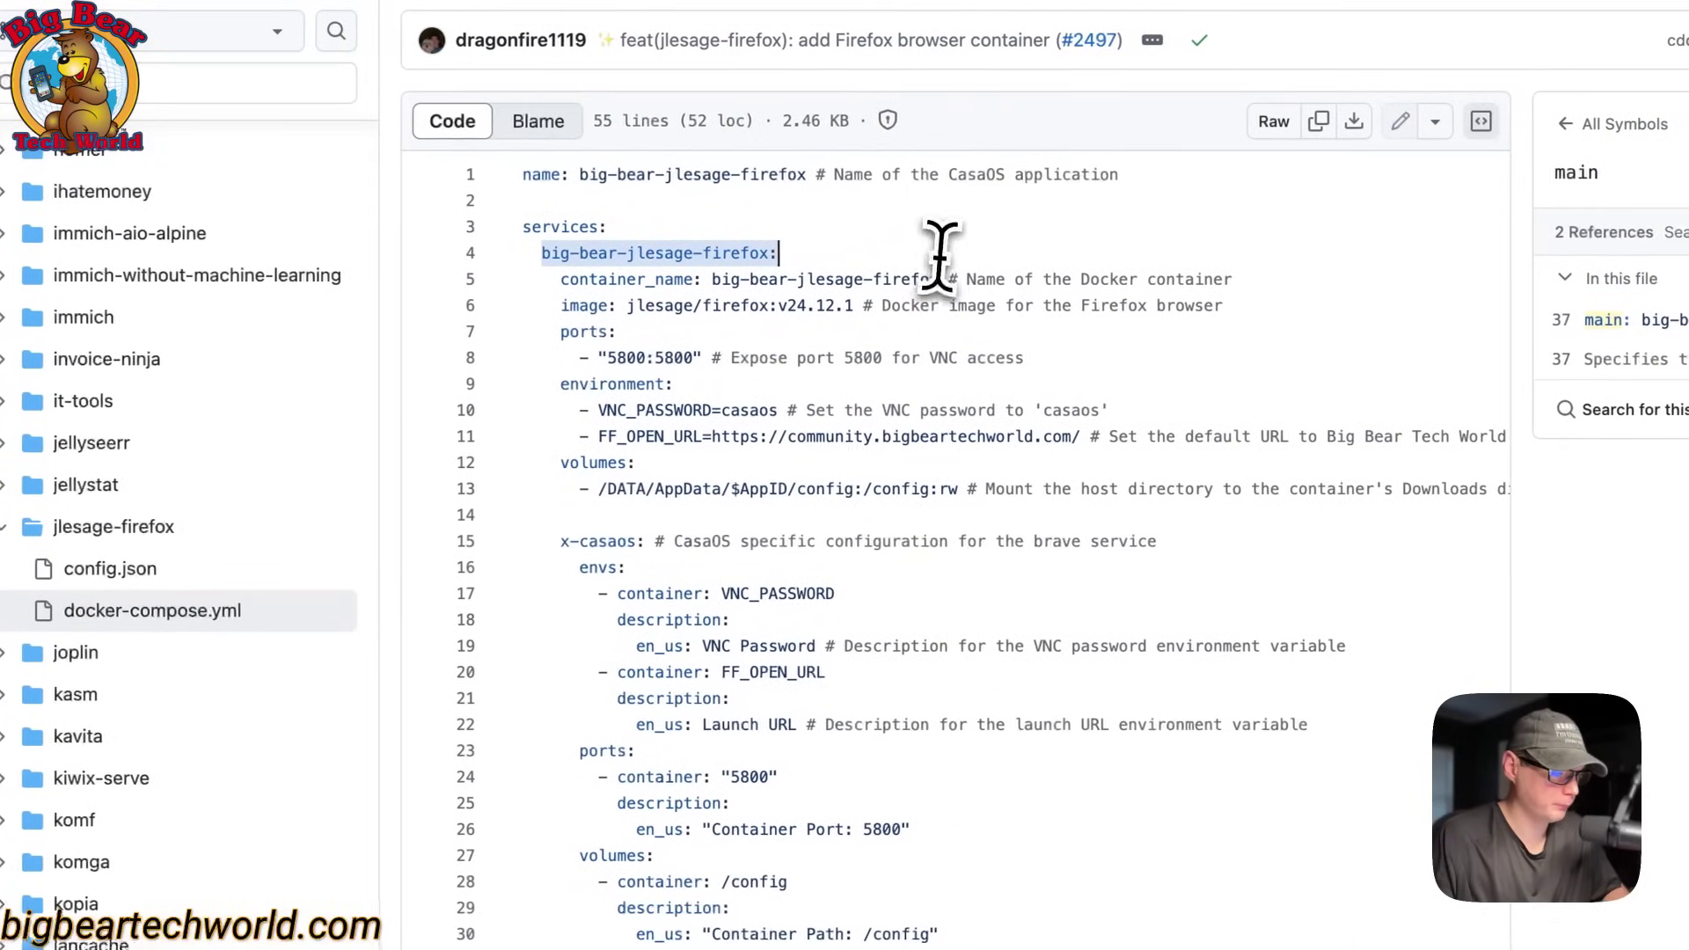
pyautogui.scroll(-5, 941, 255)
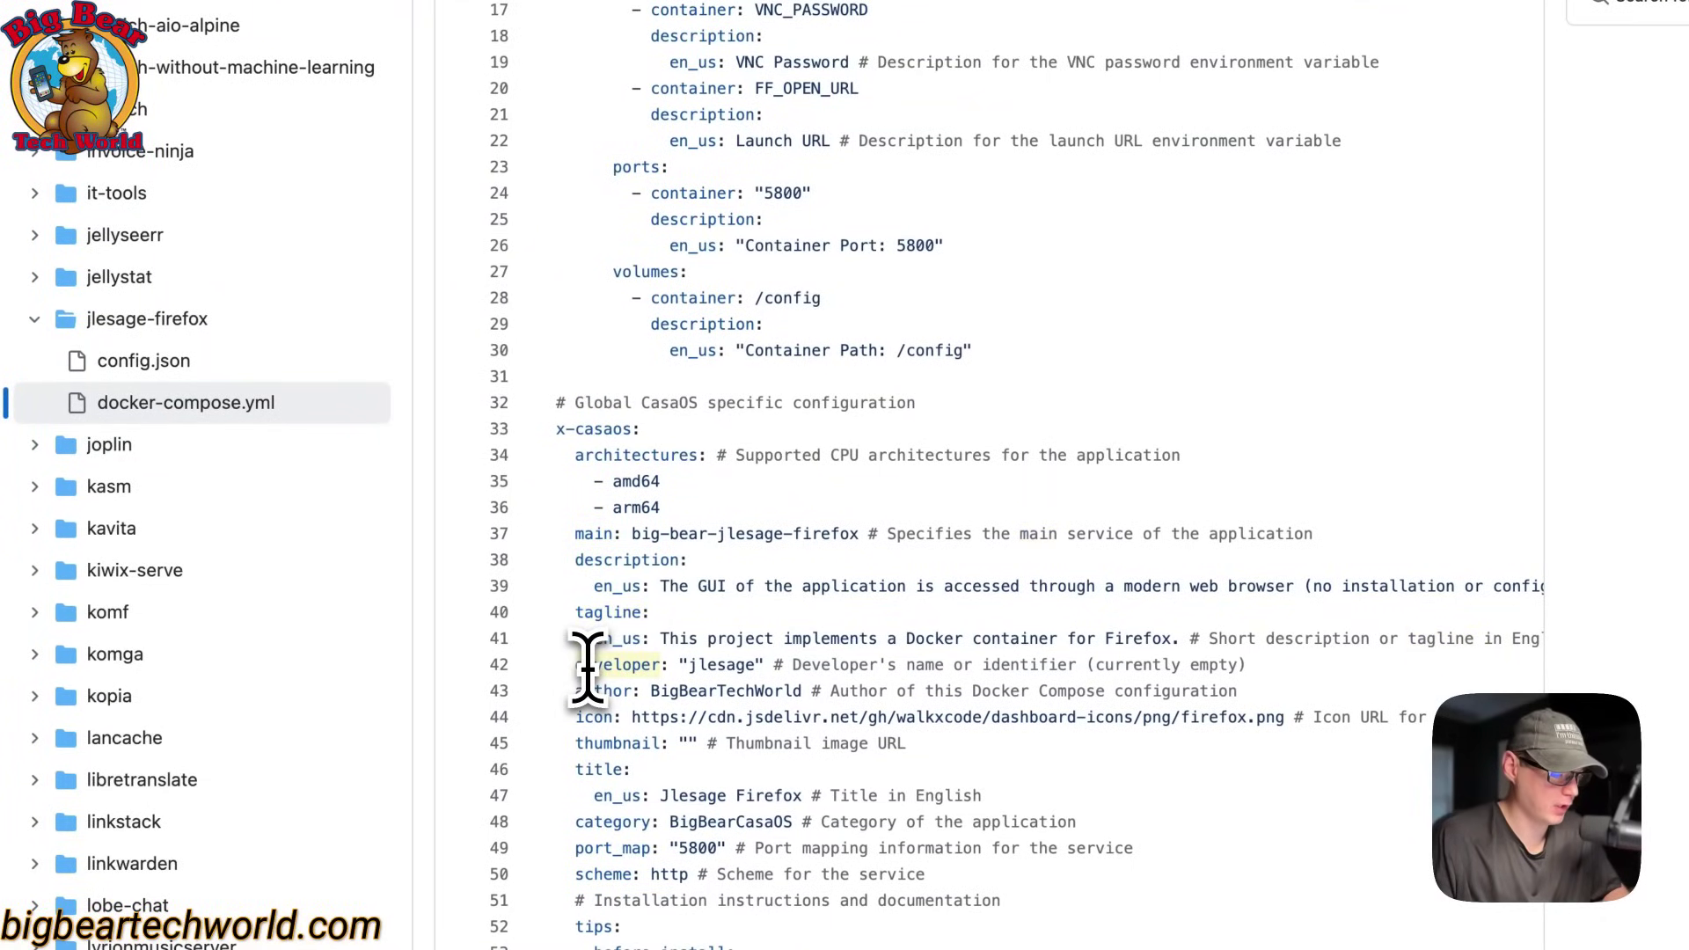
pyautogui.scroll(10, 587, 664)
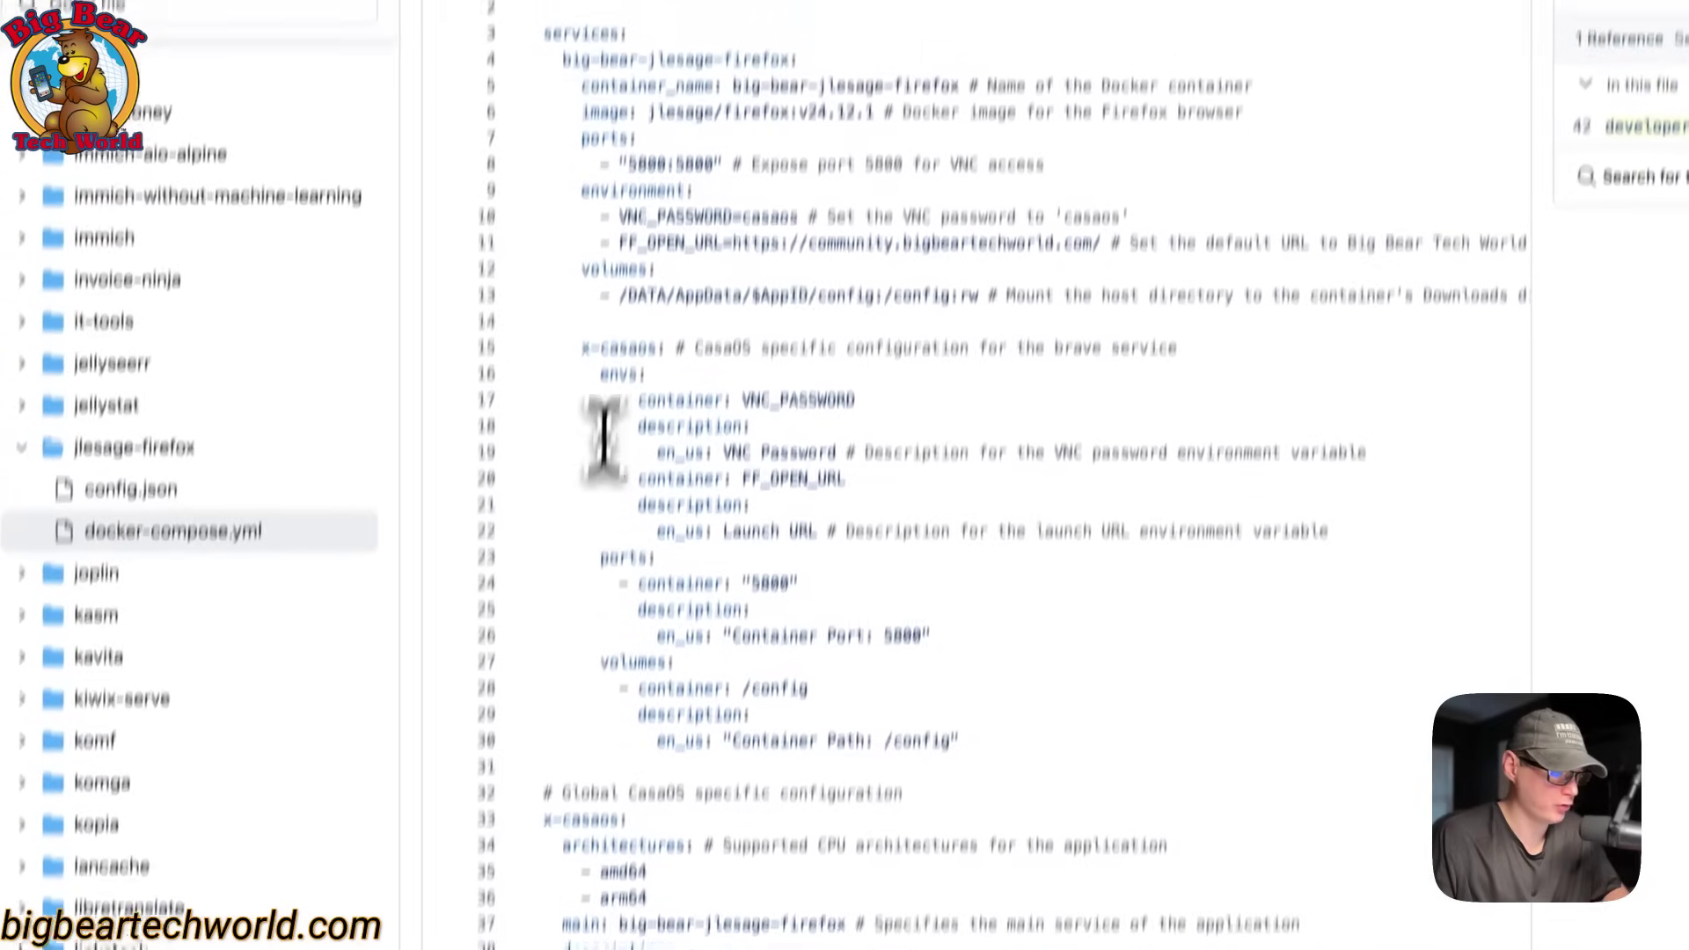
pyautogui.moveTo(573, 212); pyautogui.dragTo(861, 212)
pyautogui.scroll(-5, 803, 573)
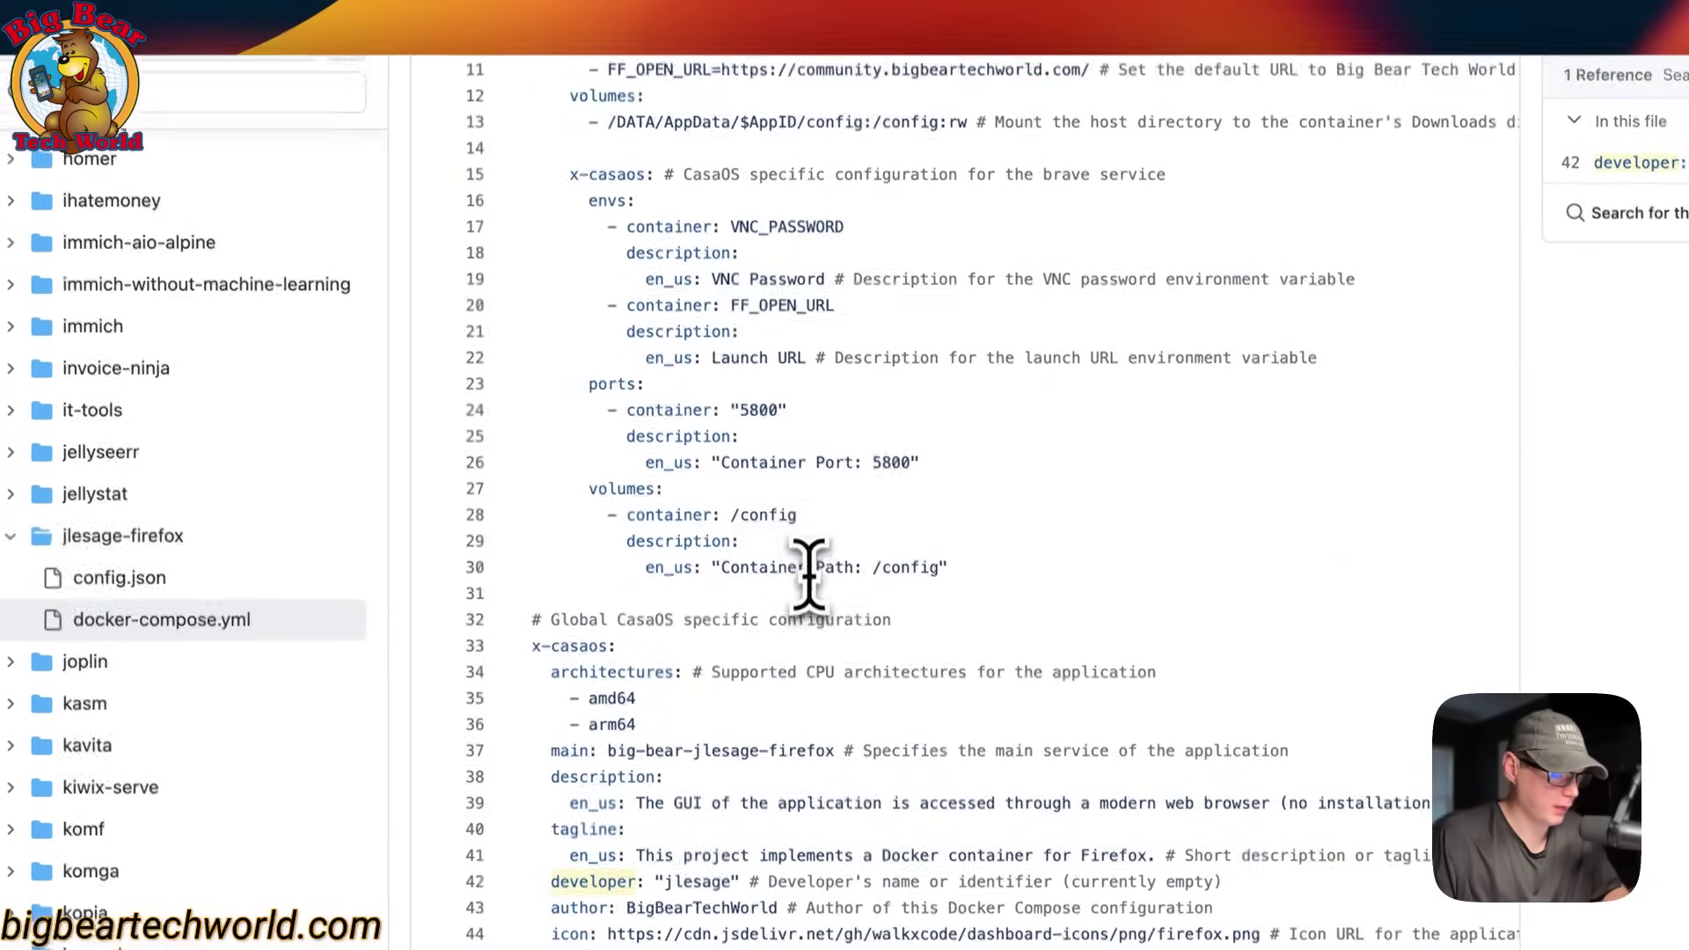
pyautogui.click(522, 680)
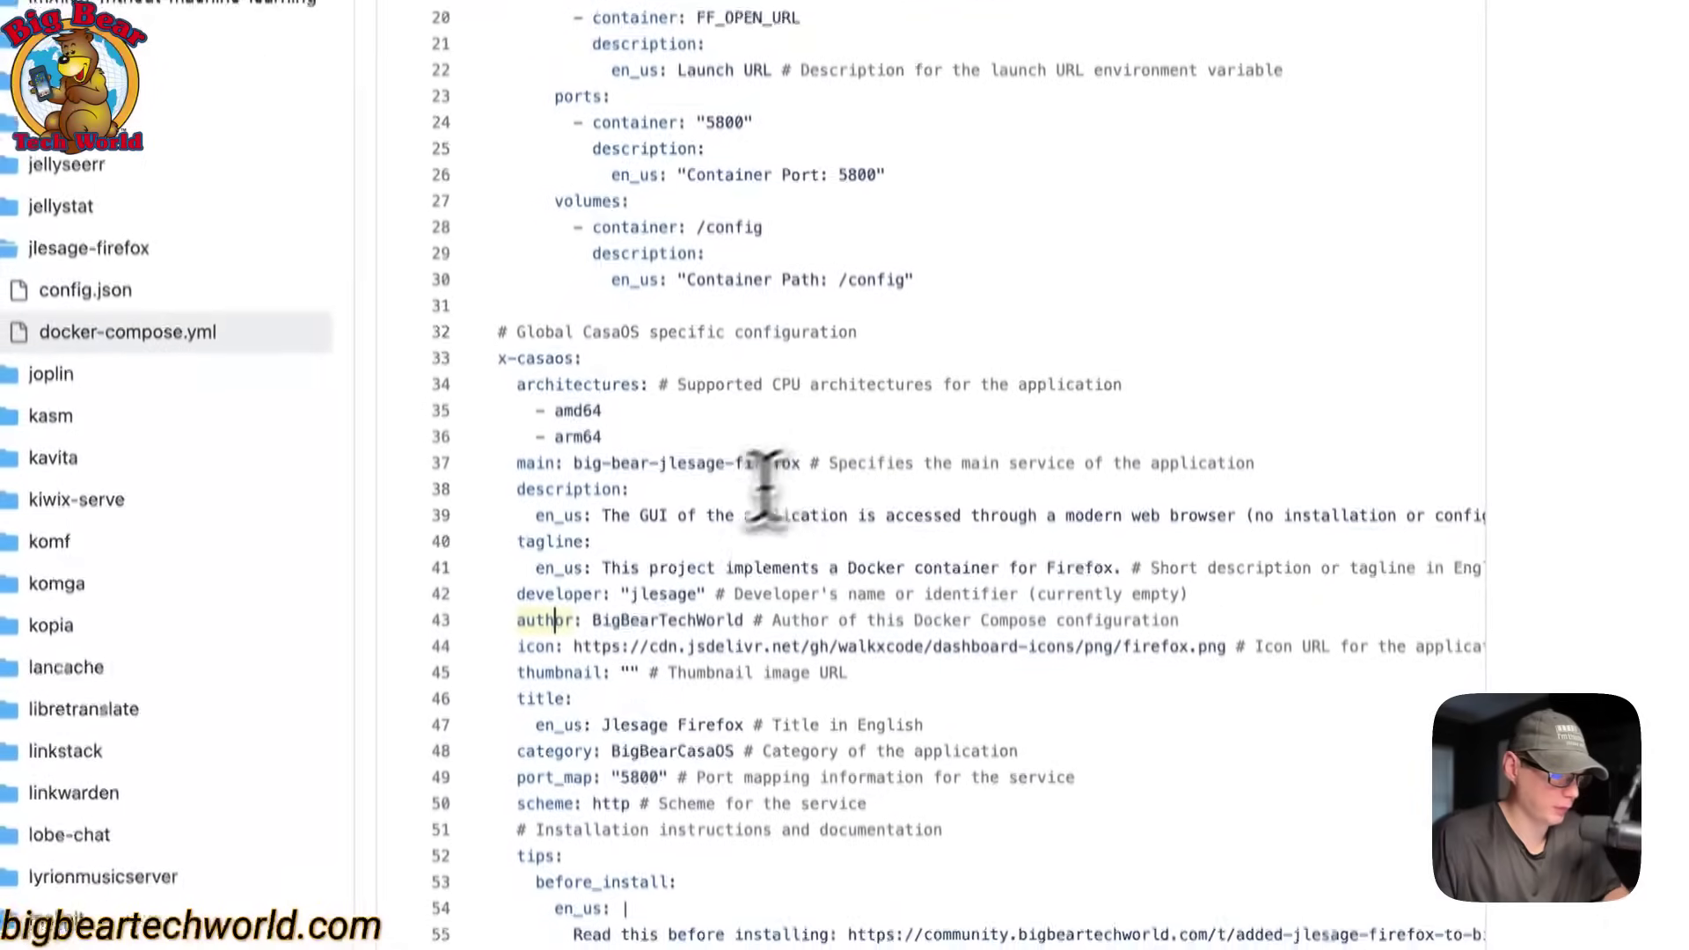
pyautogui.moveTo(518, 647); pyautogui.dragTo(1424, 646)
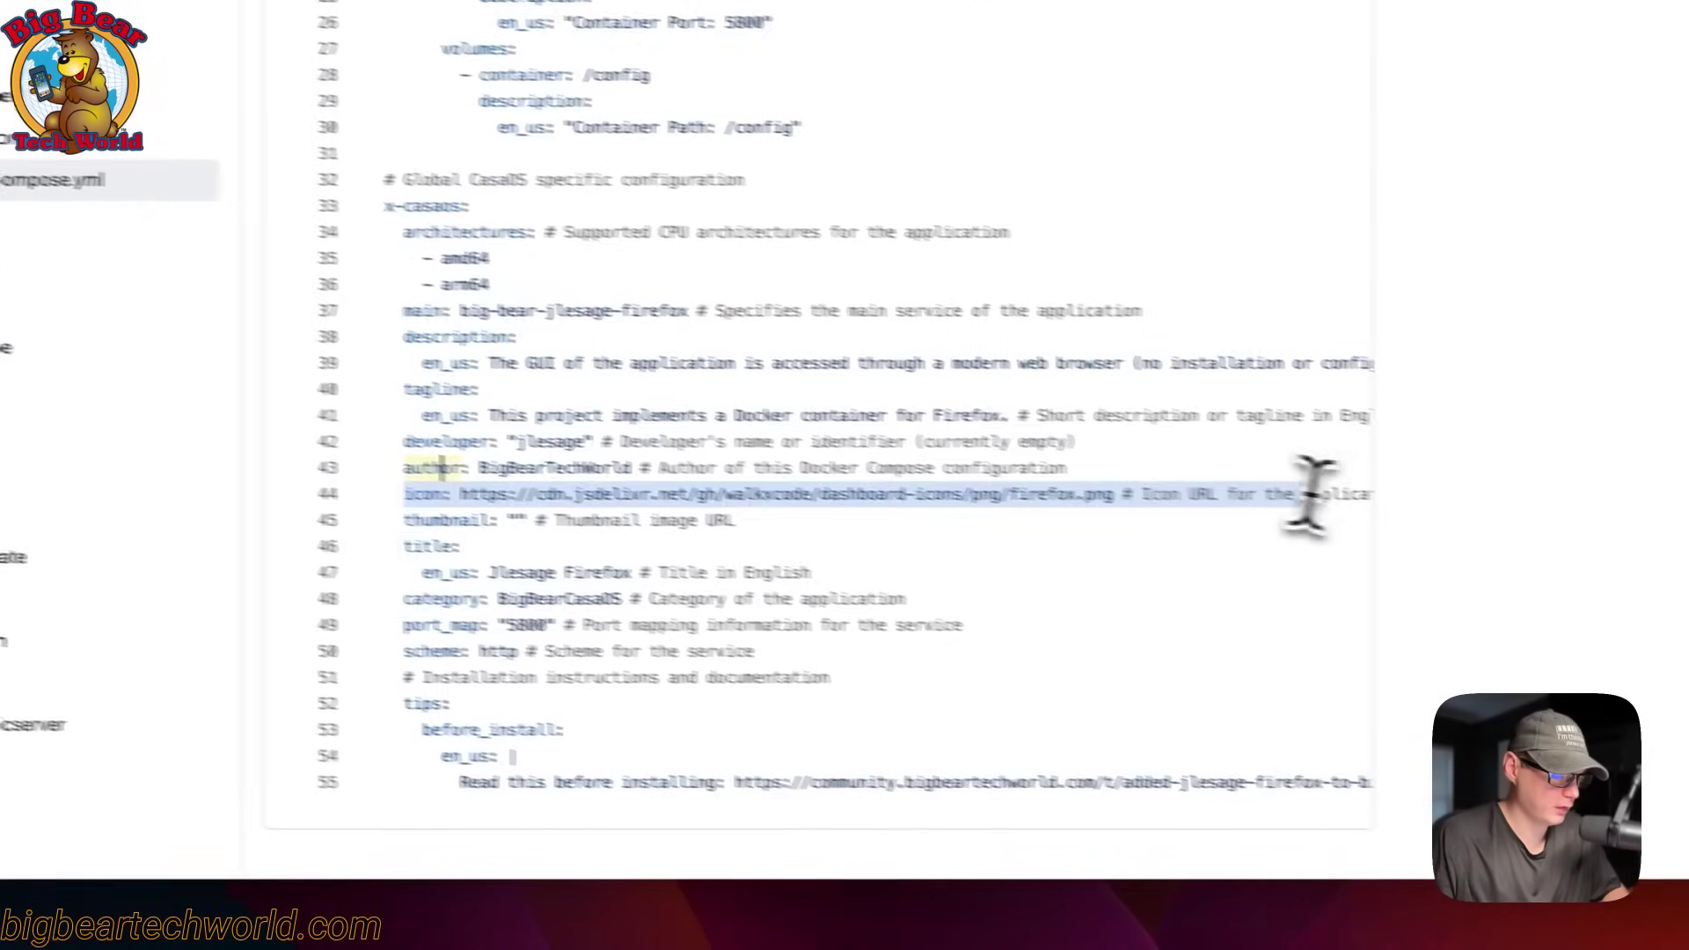
pyautogui.click(450, 520)
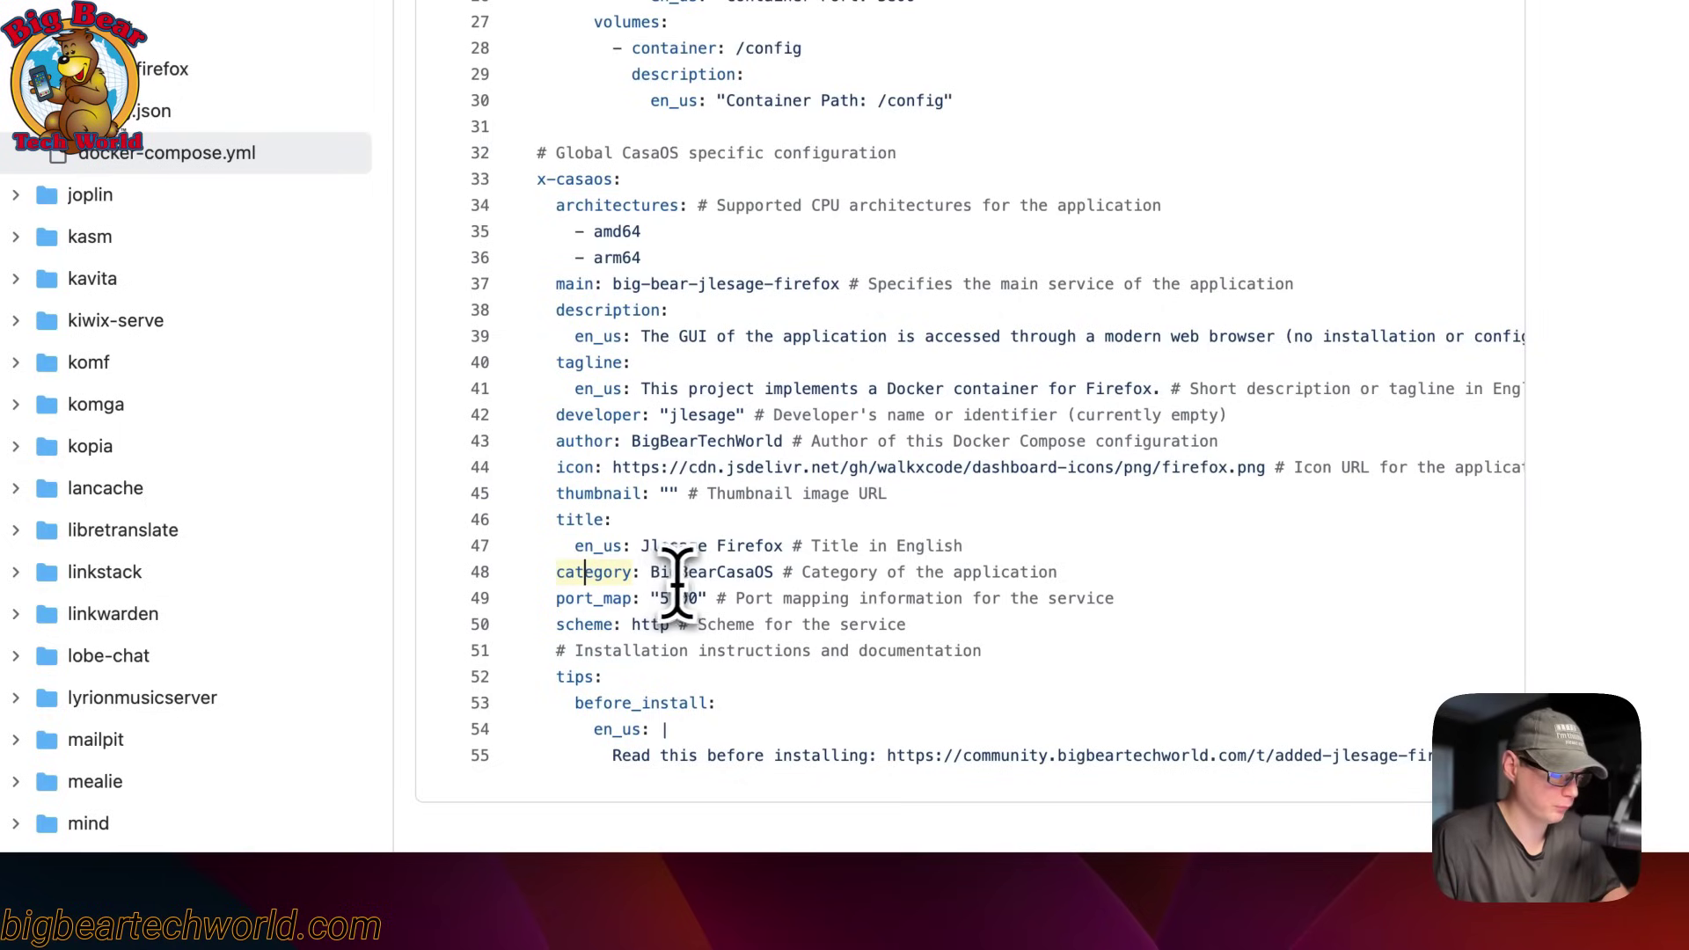
pyautogui.click(560, 599)
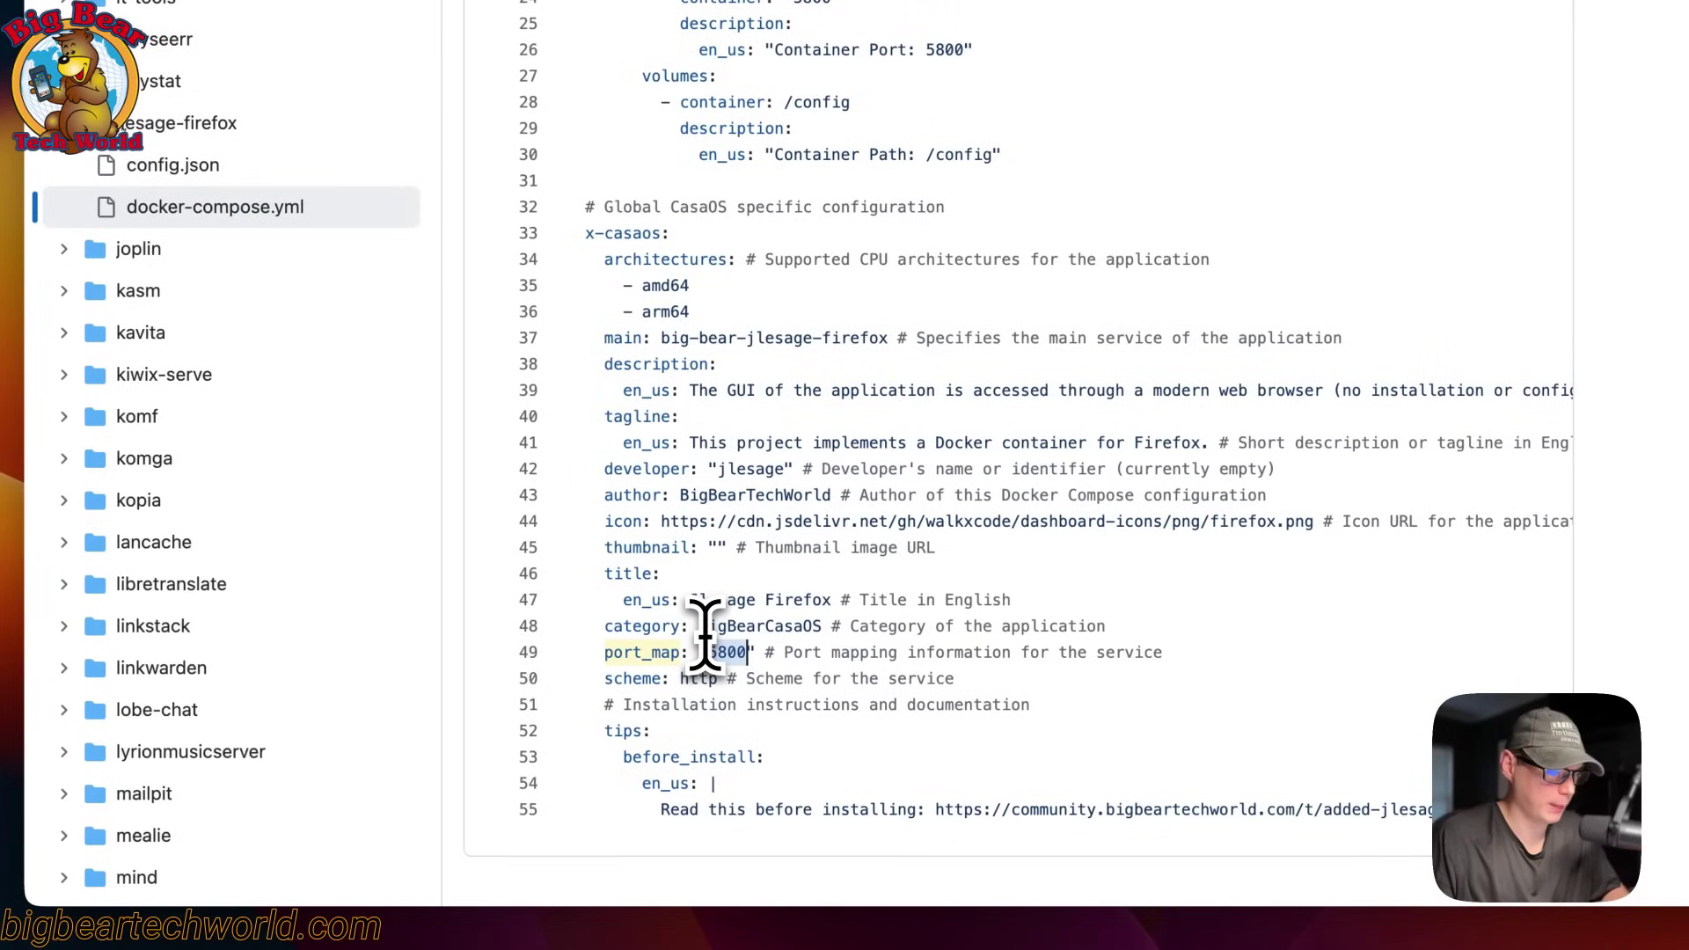
pyautogui.scroll(10, 728, 603)
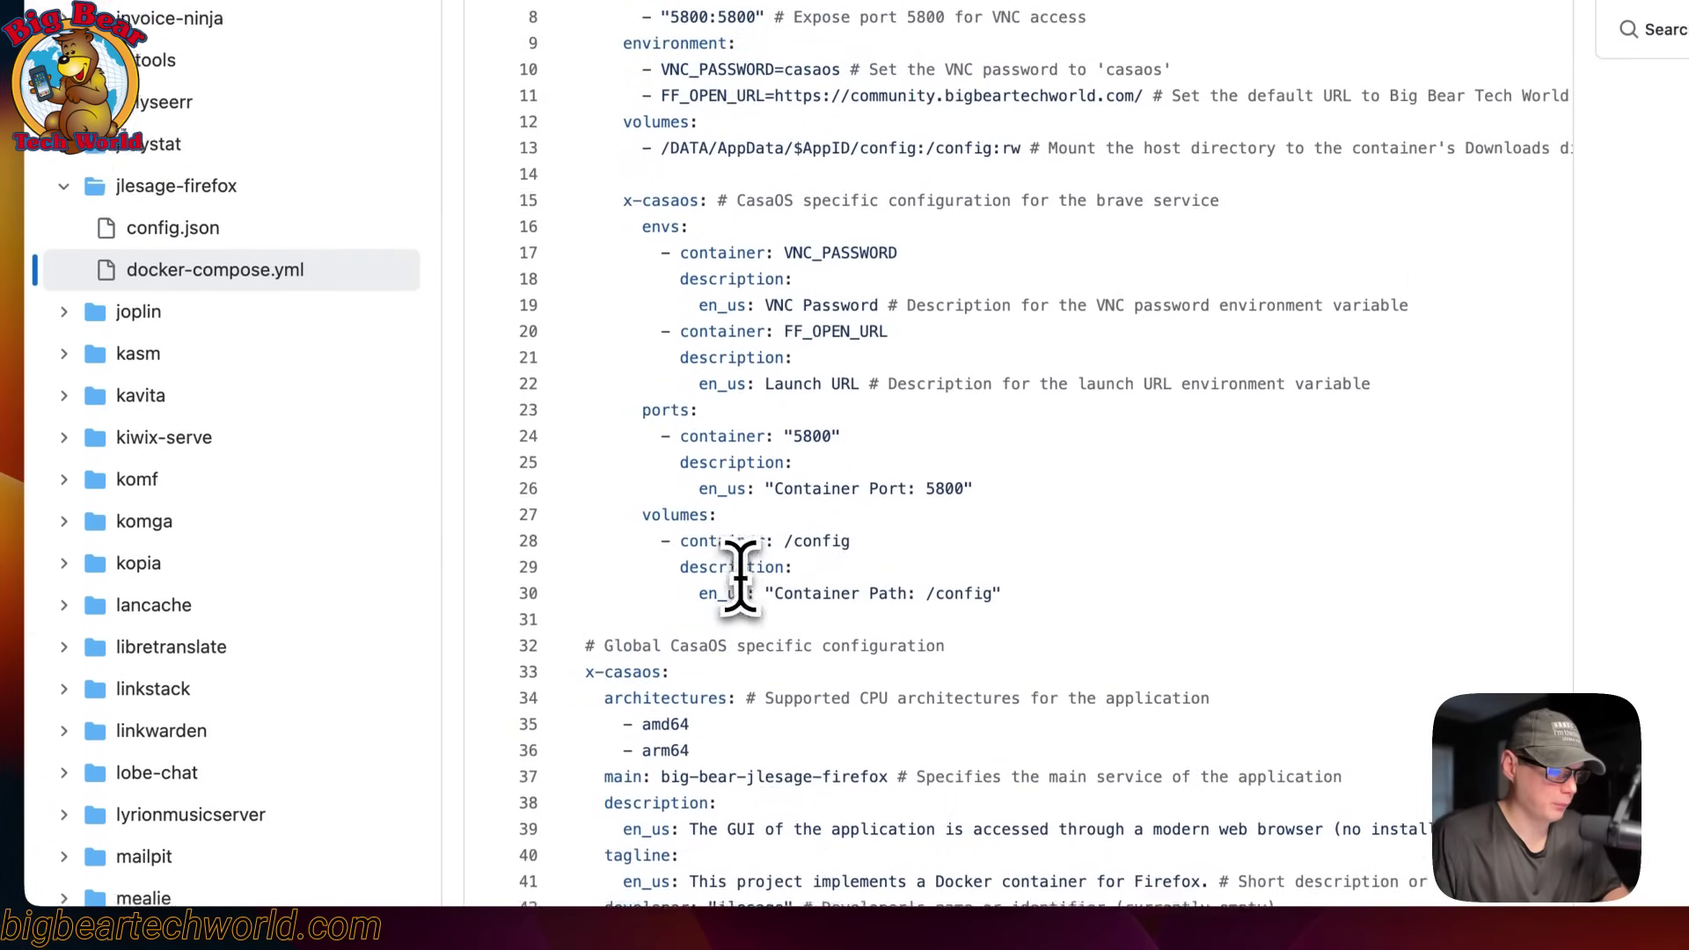
pyautogui.click(685, 323)
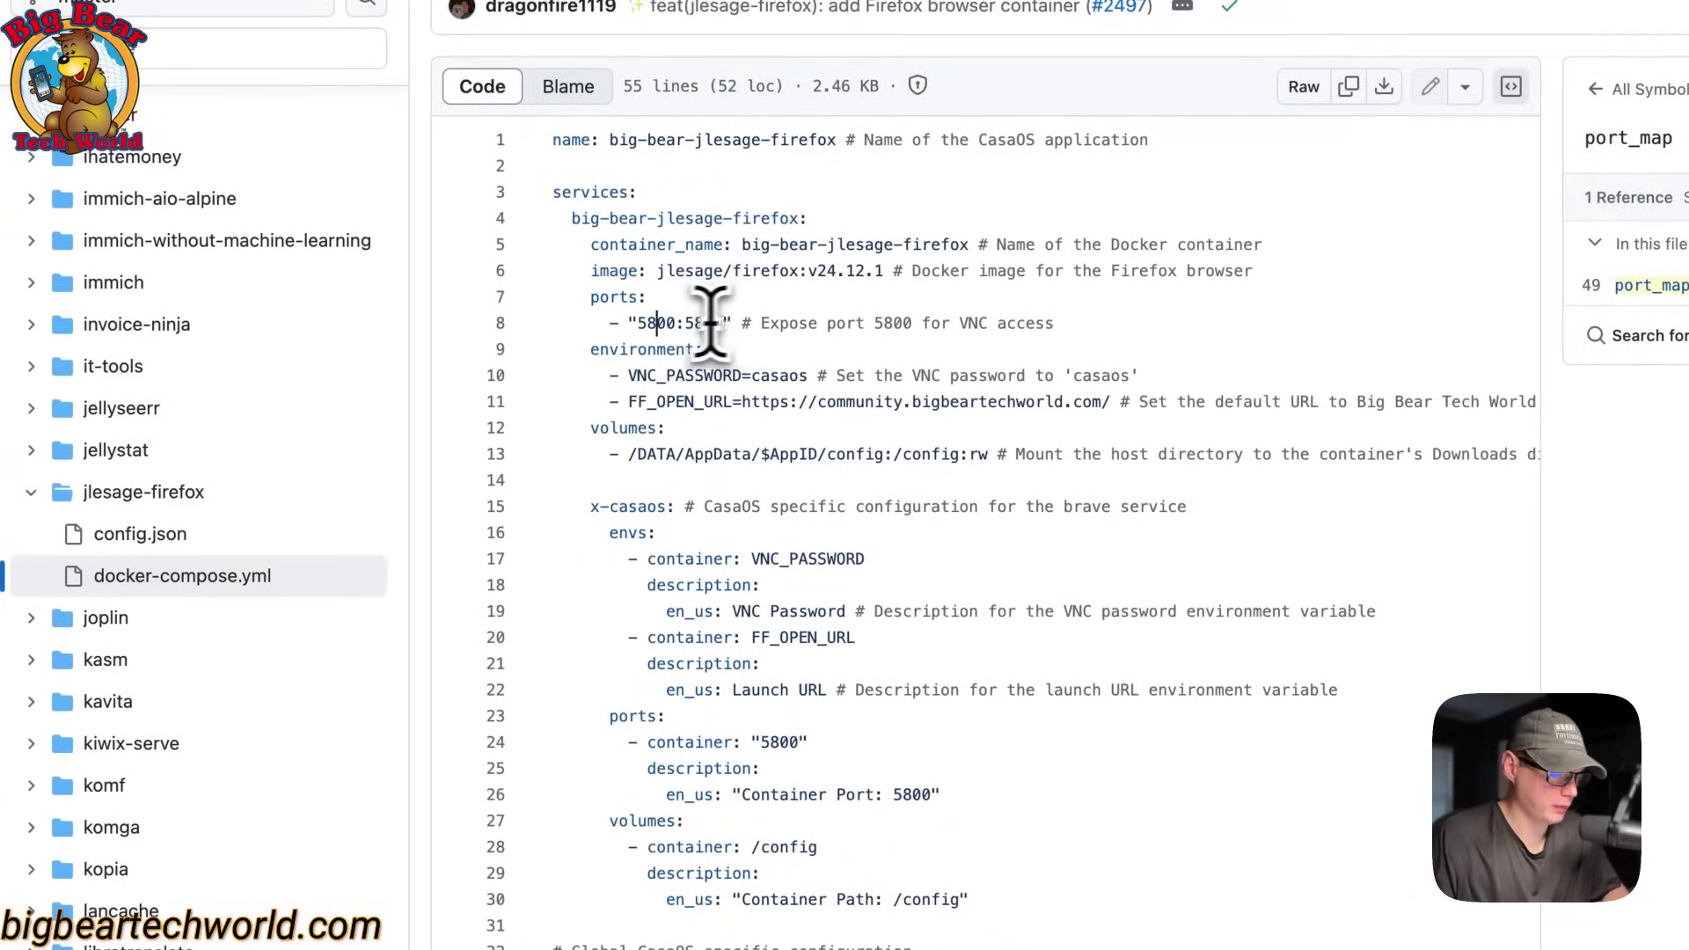
pyautogui.scroll(-10, 666, 330)
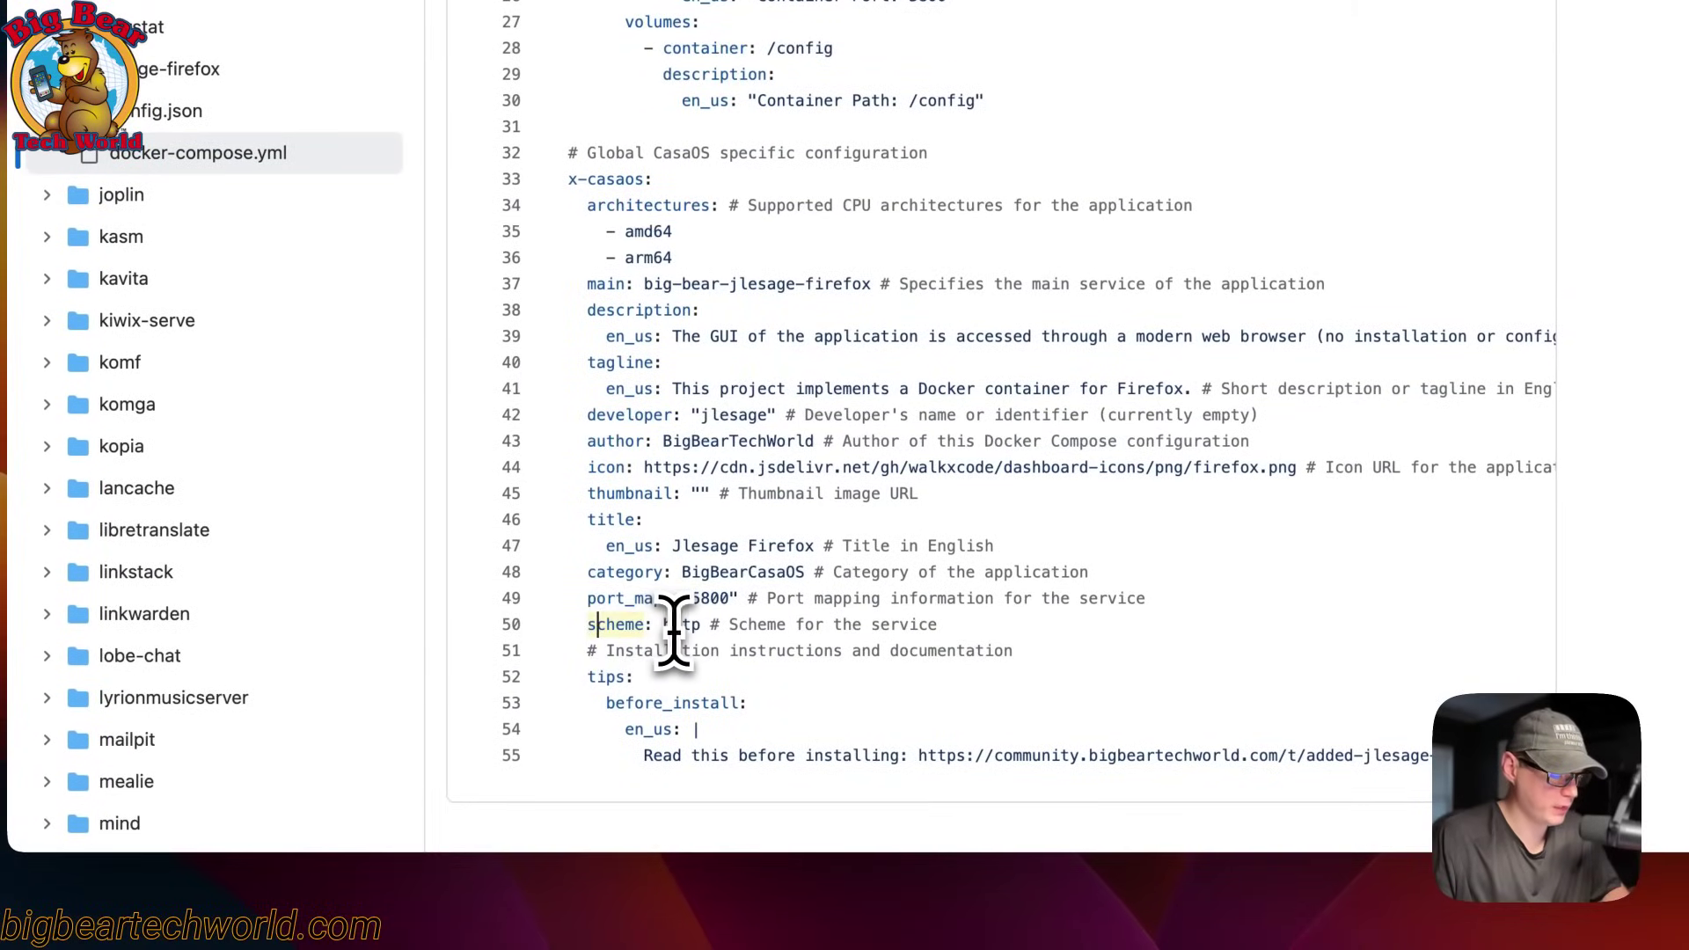
pyautogui.scroll(3, 754, 585)
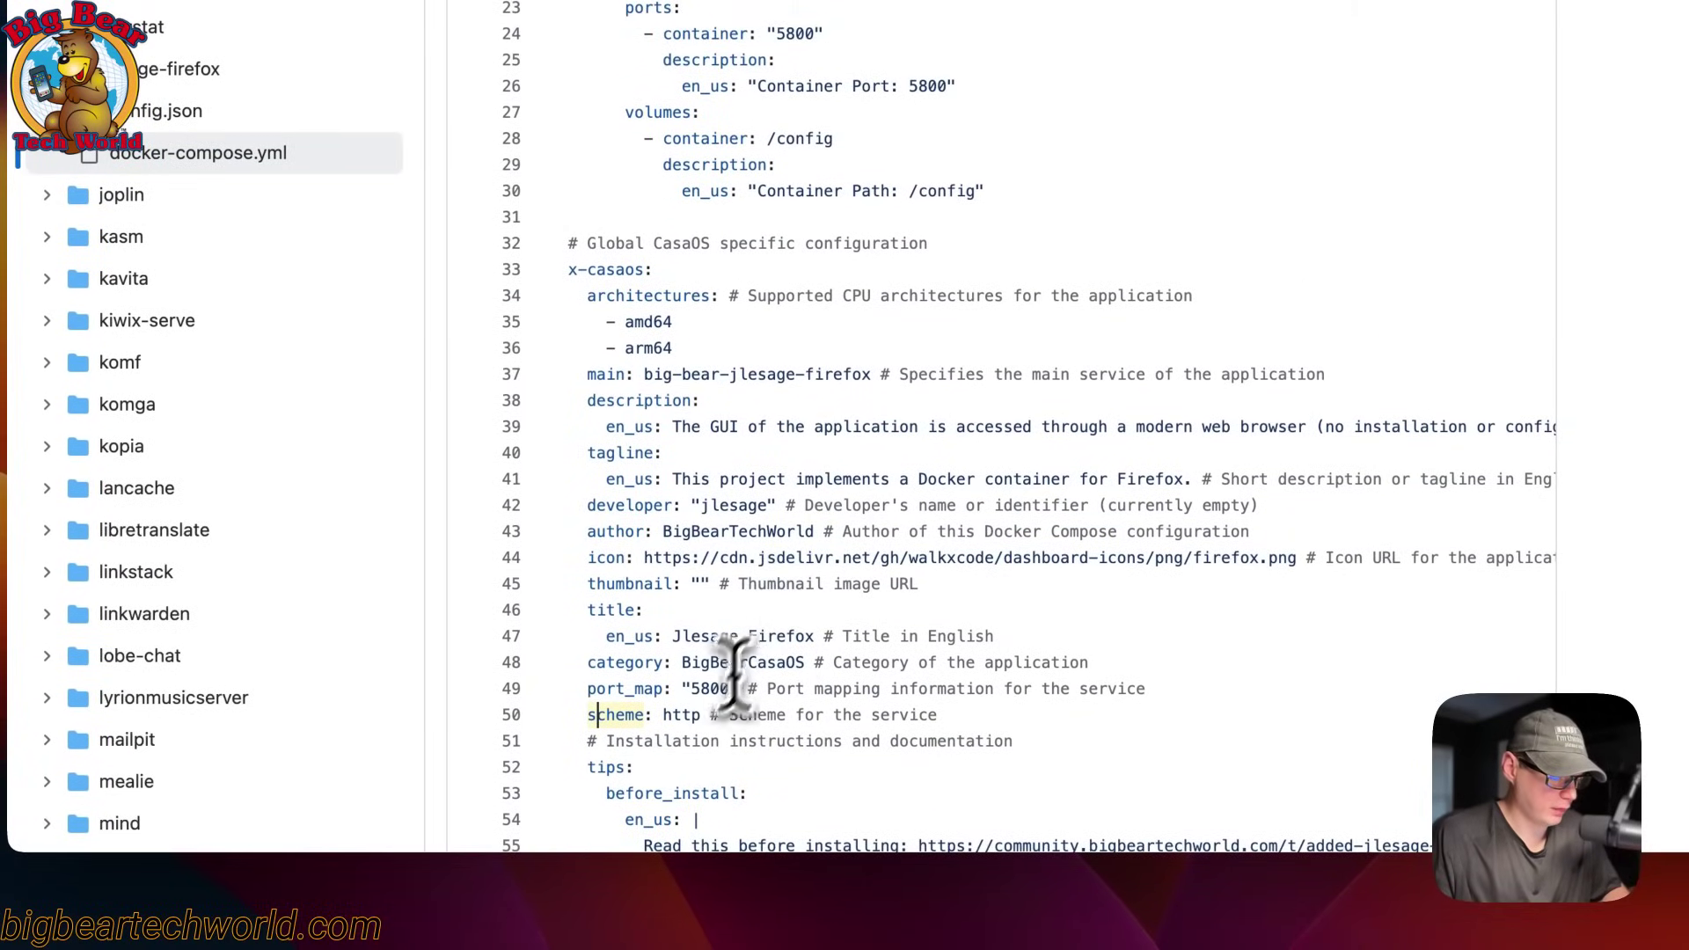
pyautogui.moveTo(587, 767); pyautogui.dragTo(796, 845)
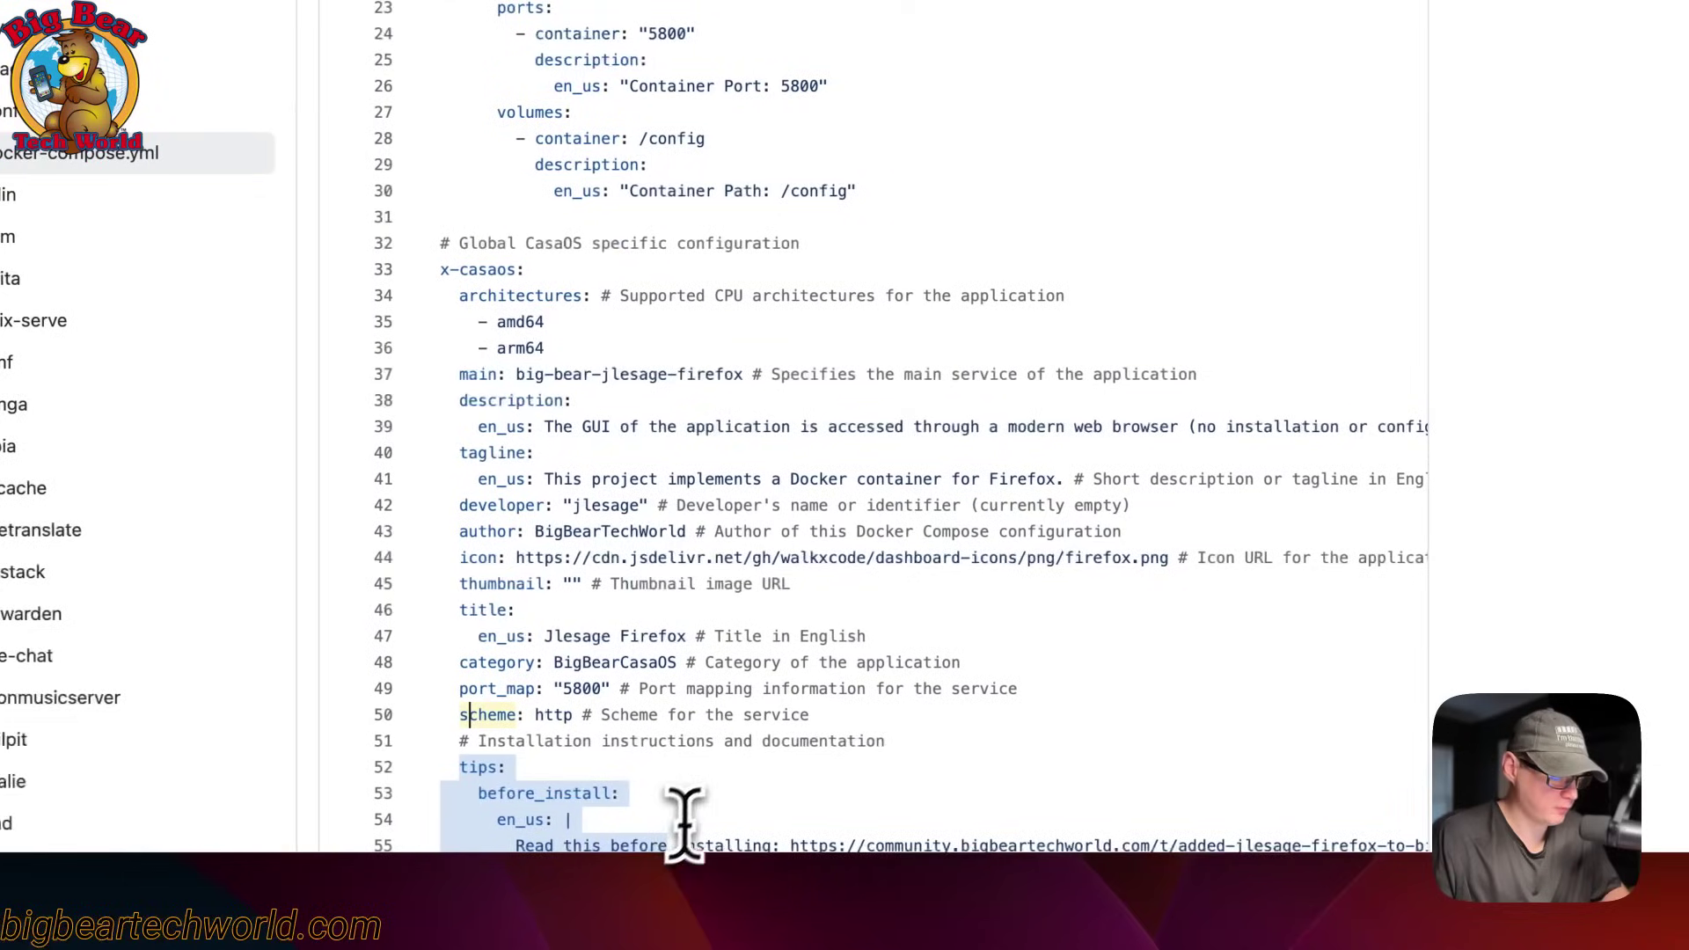
# Step: Highlight the compose file's before_install note and its link, then scroll back up
pyautogui.scroll(-2, 848, 790)
pyautogui.scroll(2, 719, 792)
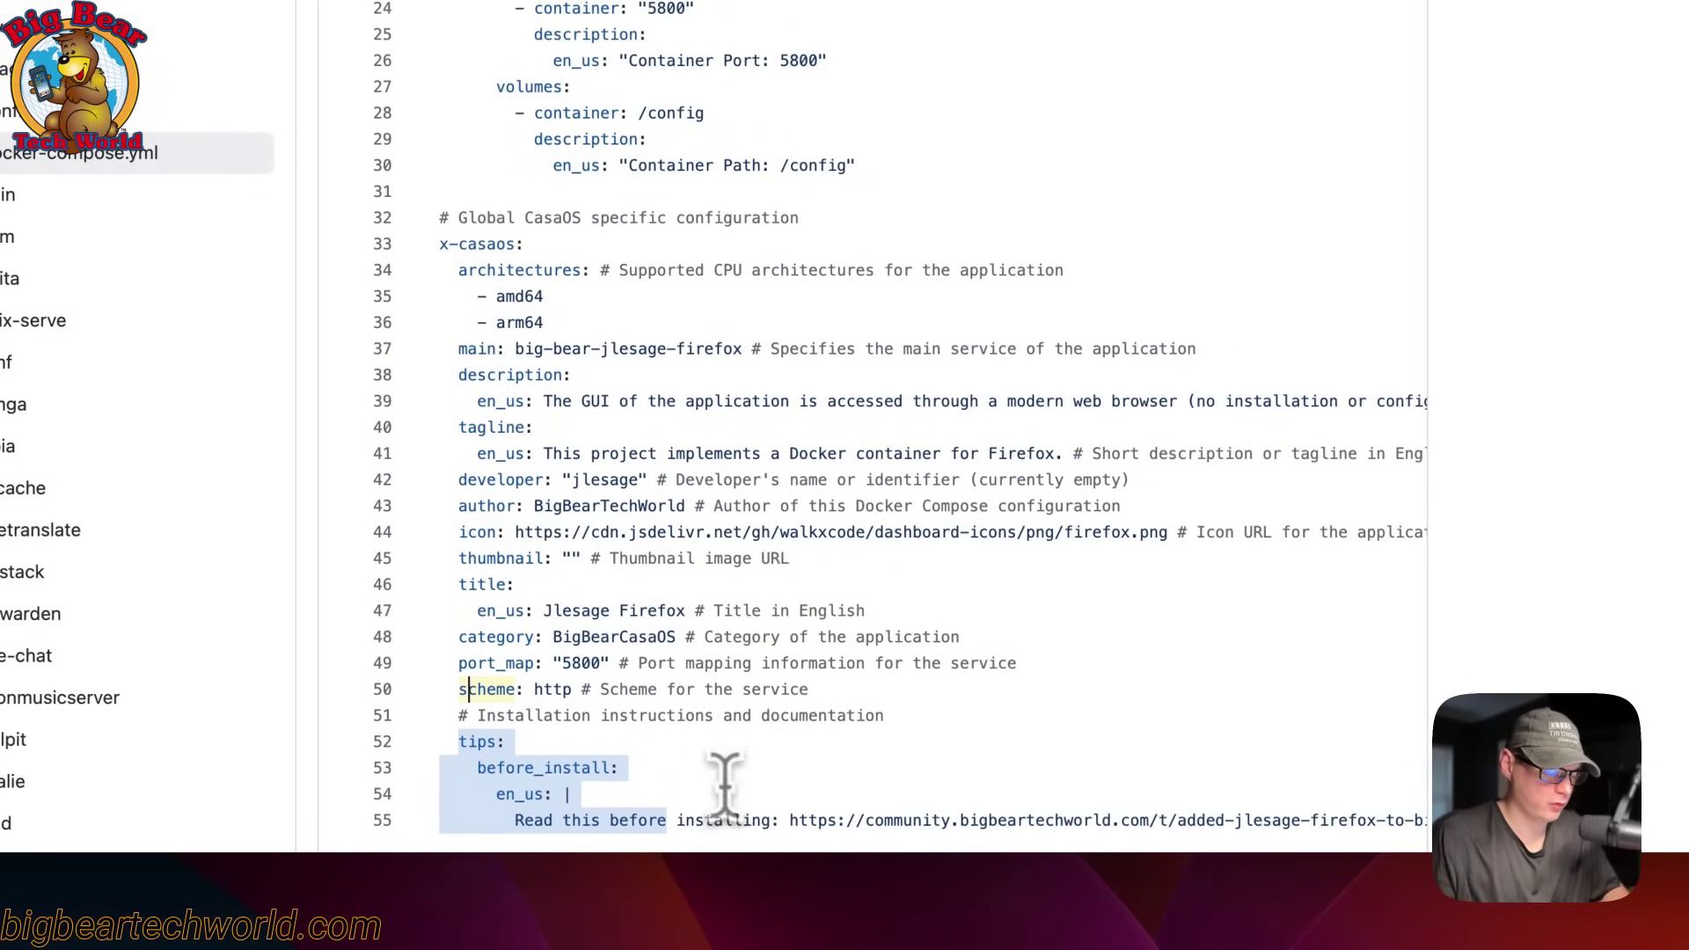
pyautogui.click(555, 796)
pyautogui.moveTo(514, 822); pyautogui.dragTo(1122, 820)
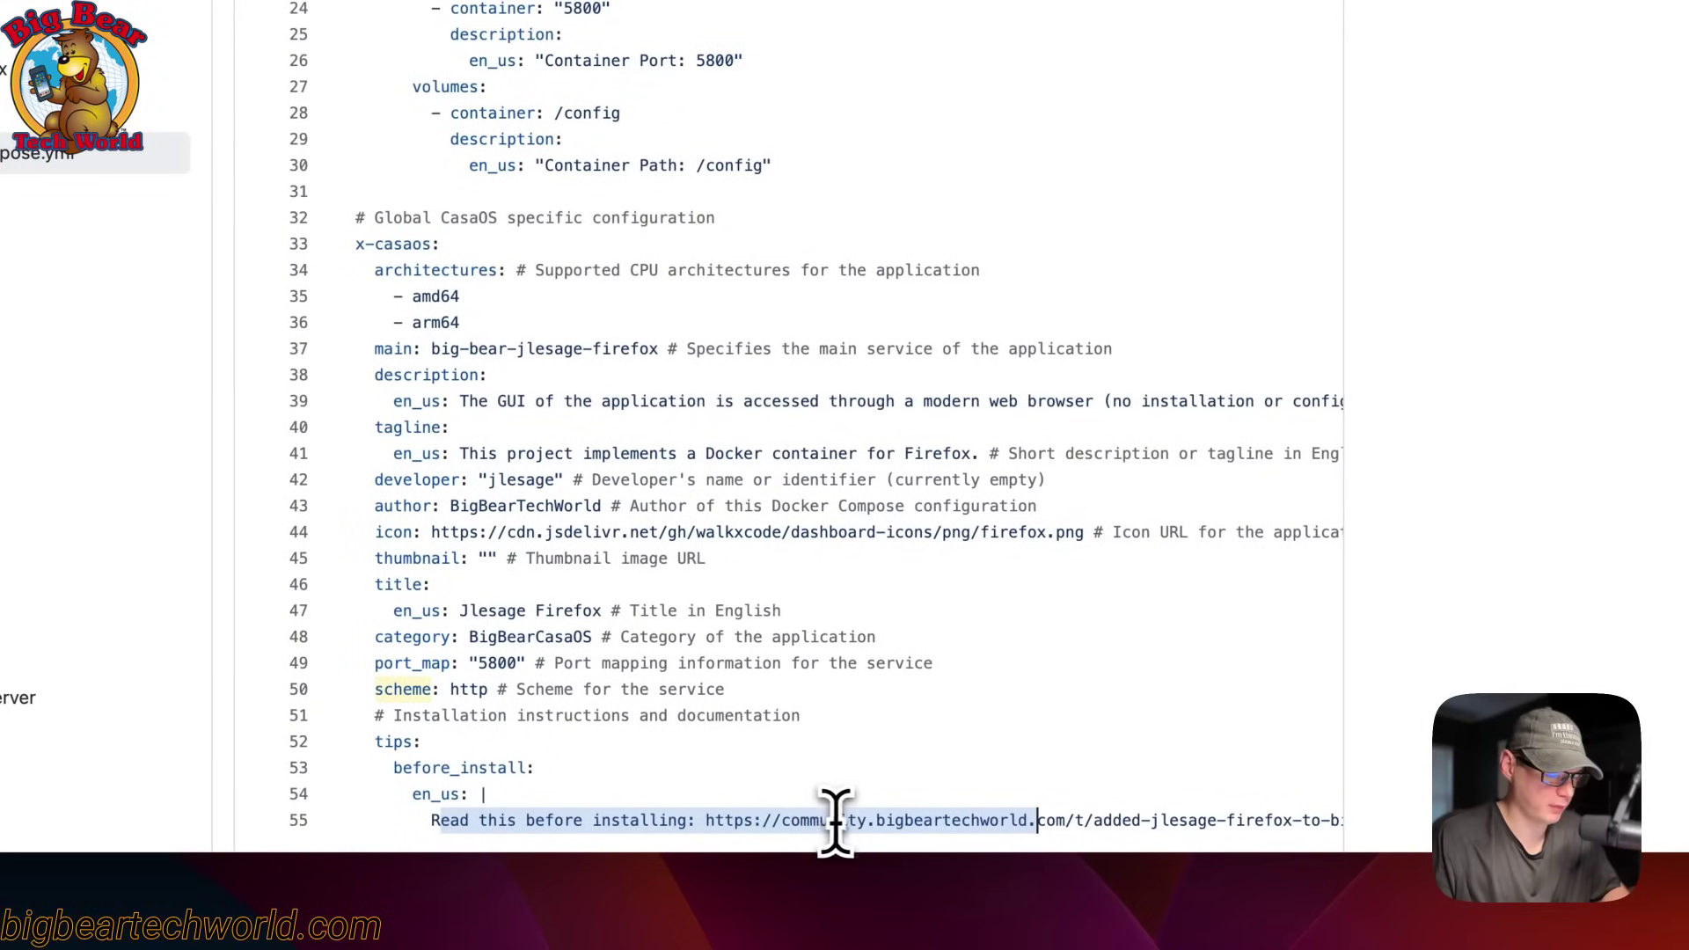
pyautogui.click(867, 820)
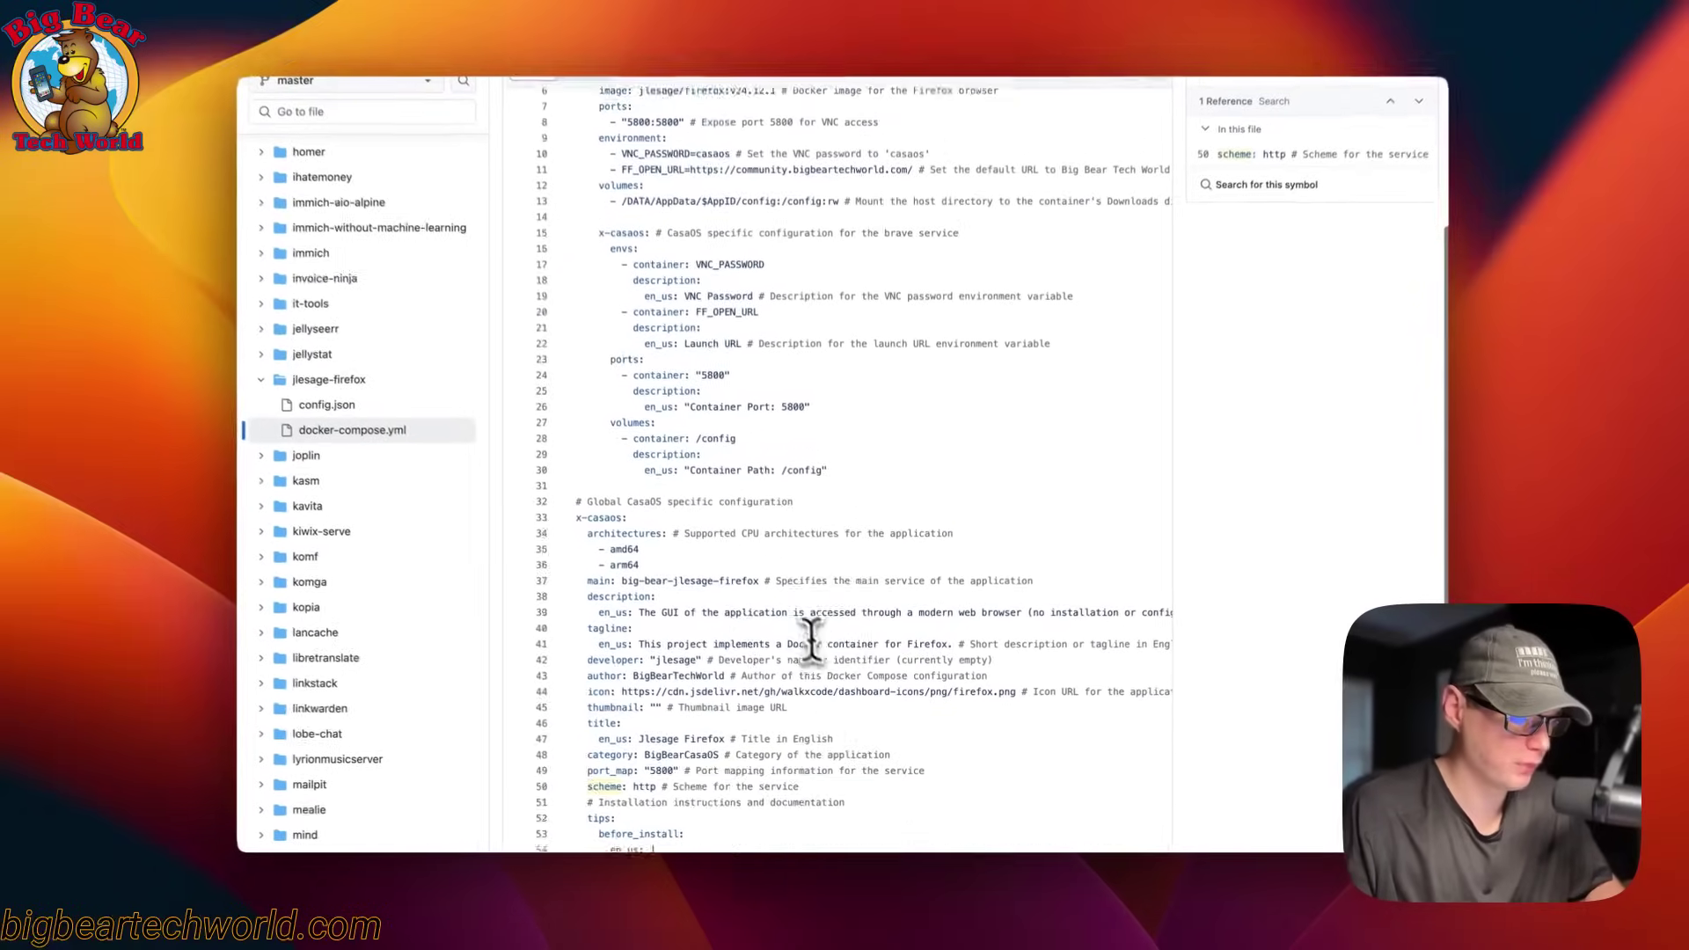
pyautogui.scroll(10, 804, 644)
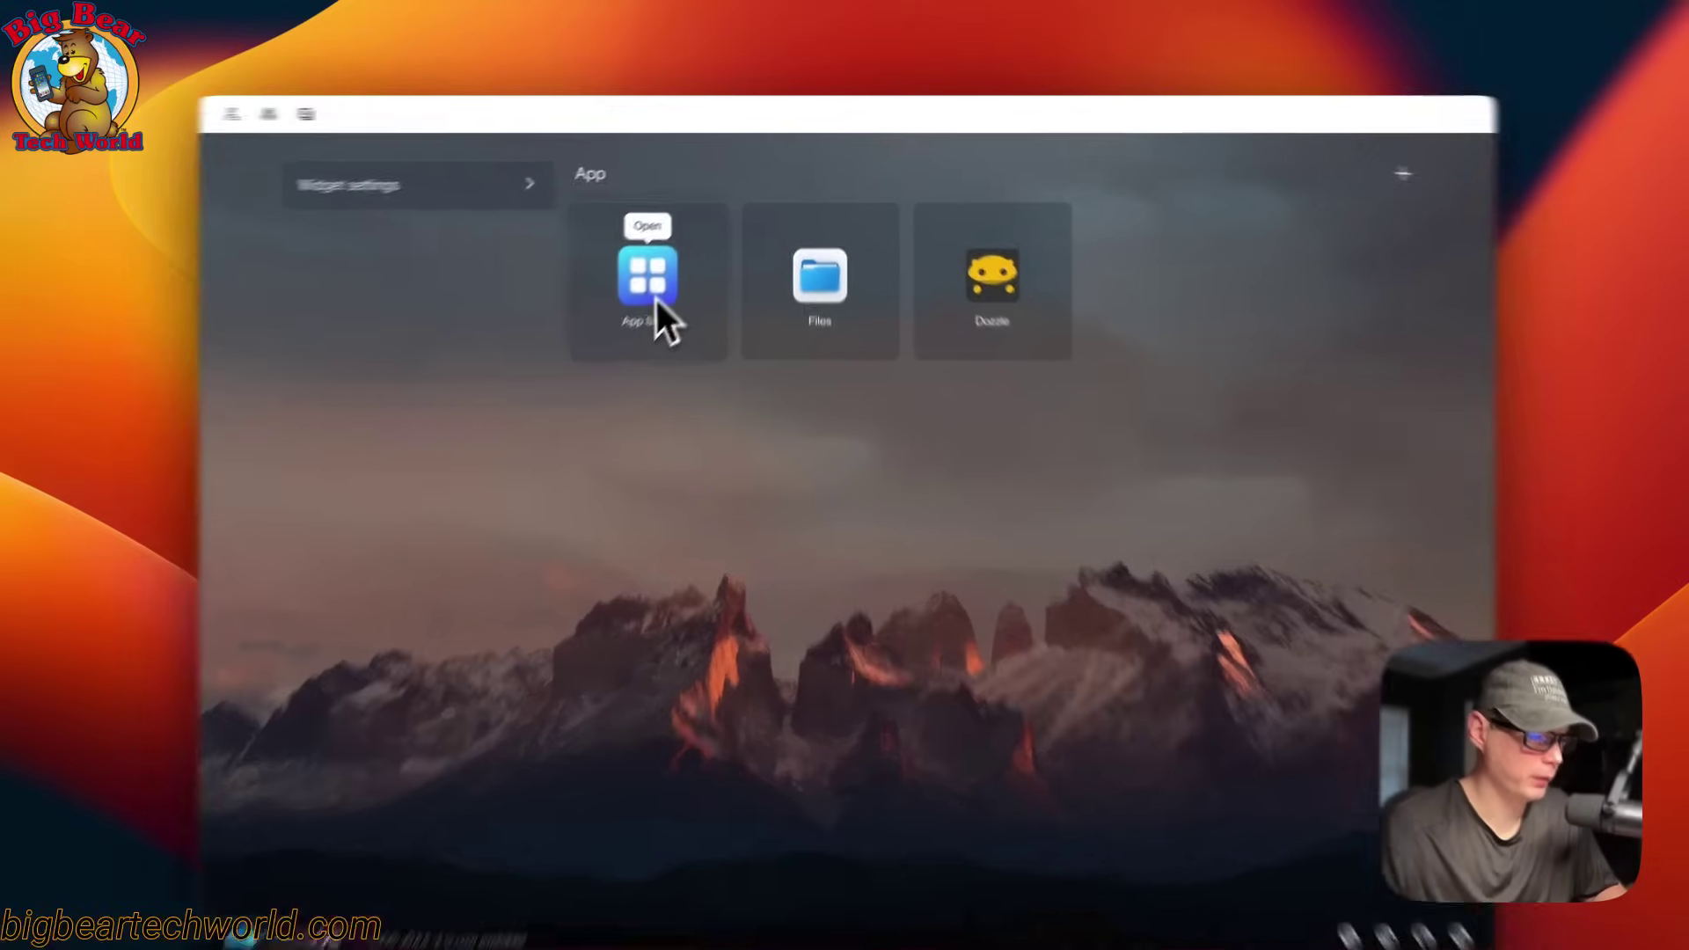
# Step: Search the App Store for 'firefox' and install the Jlesage Firefox app
pyautogui.click(676, 268)
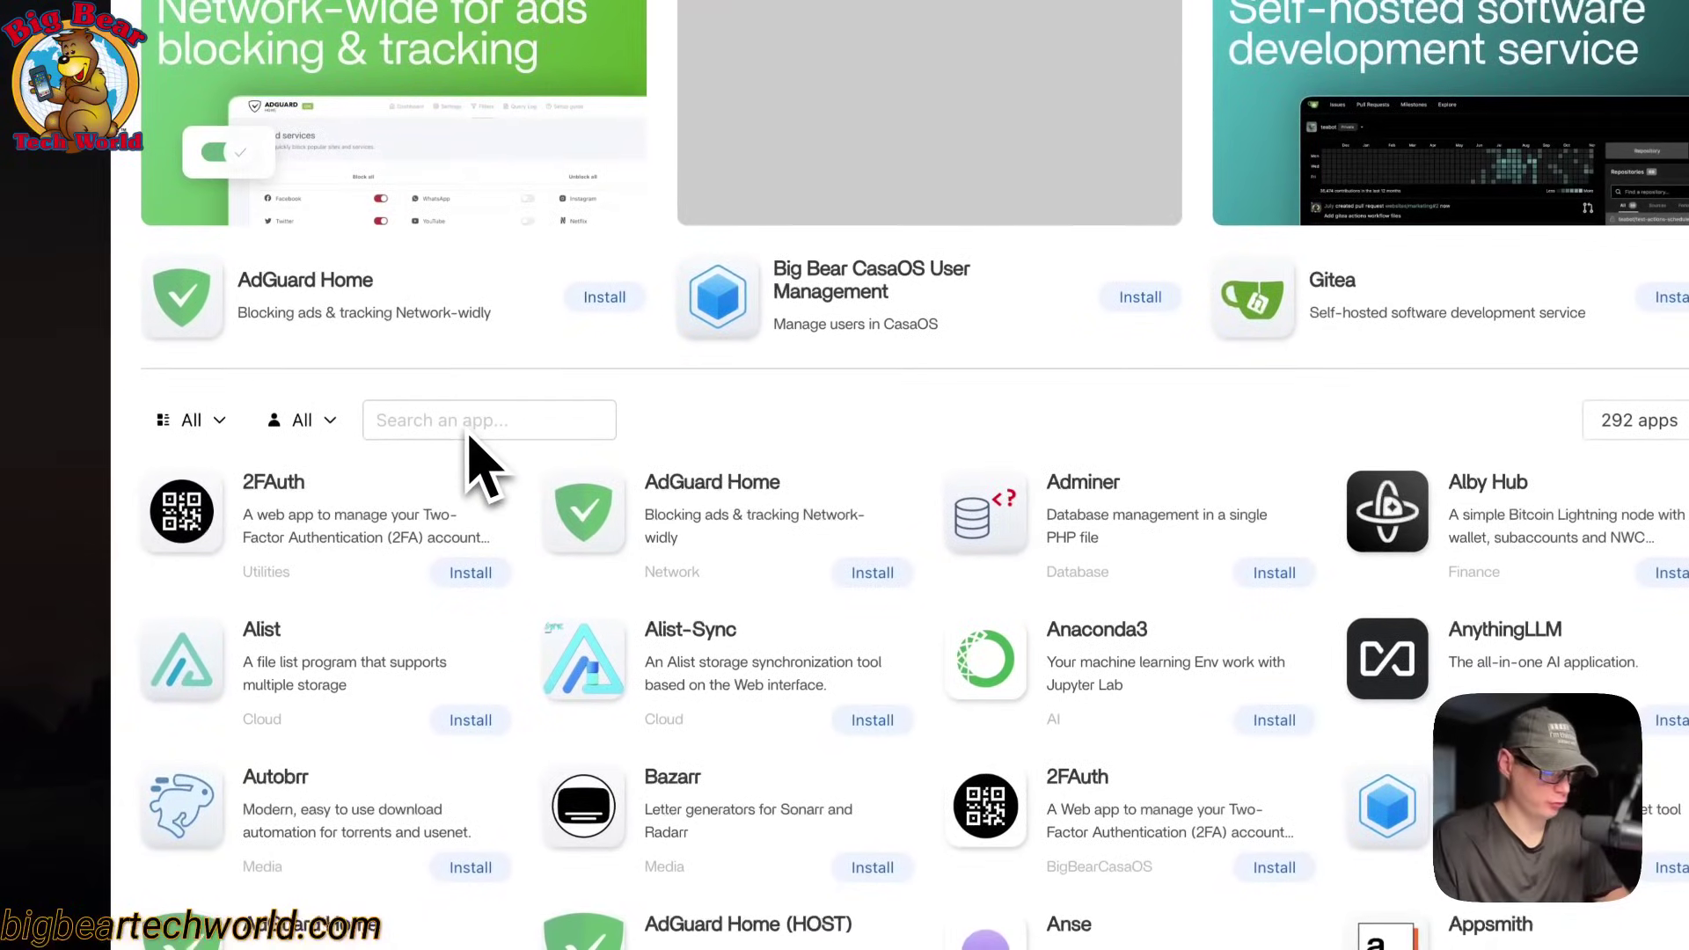
pyautogui.write('efox')
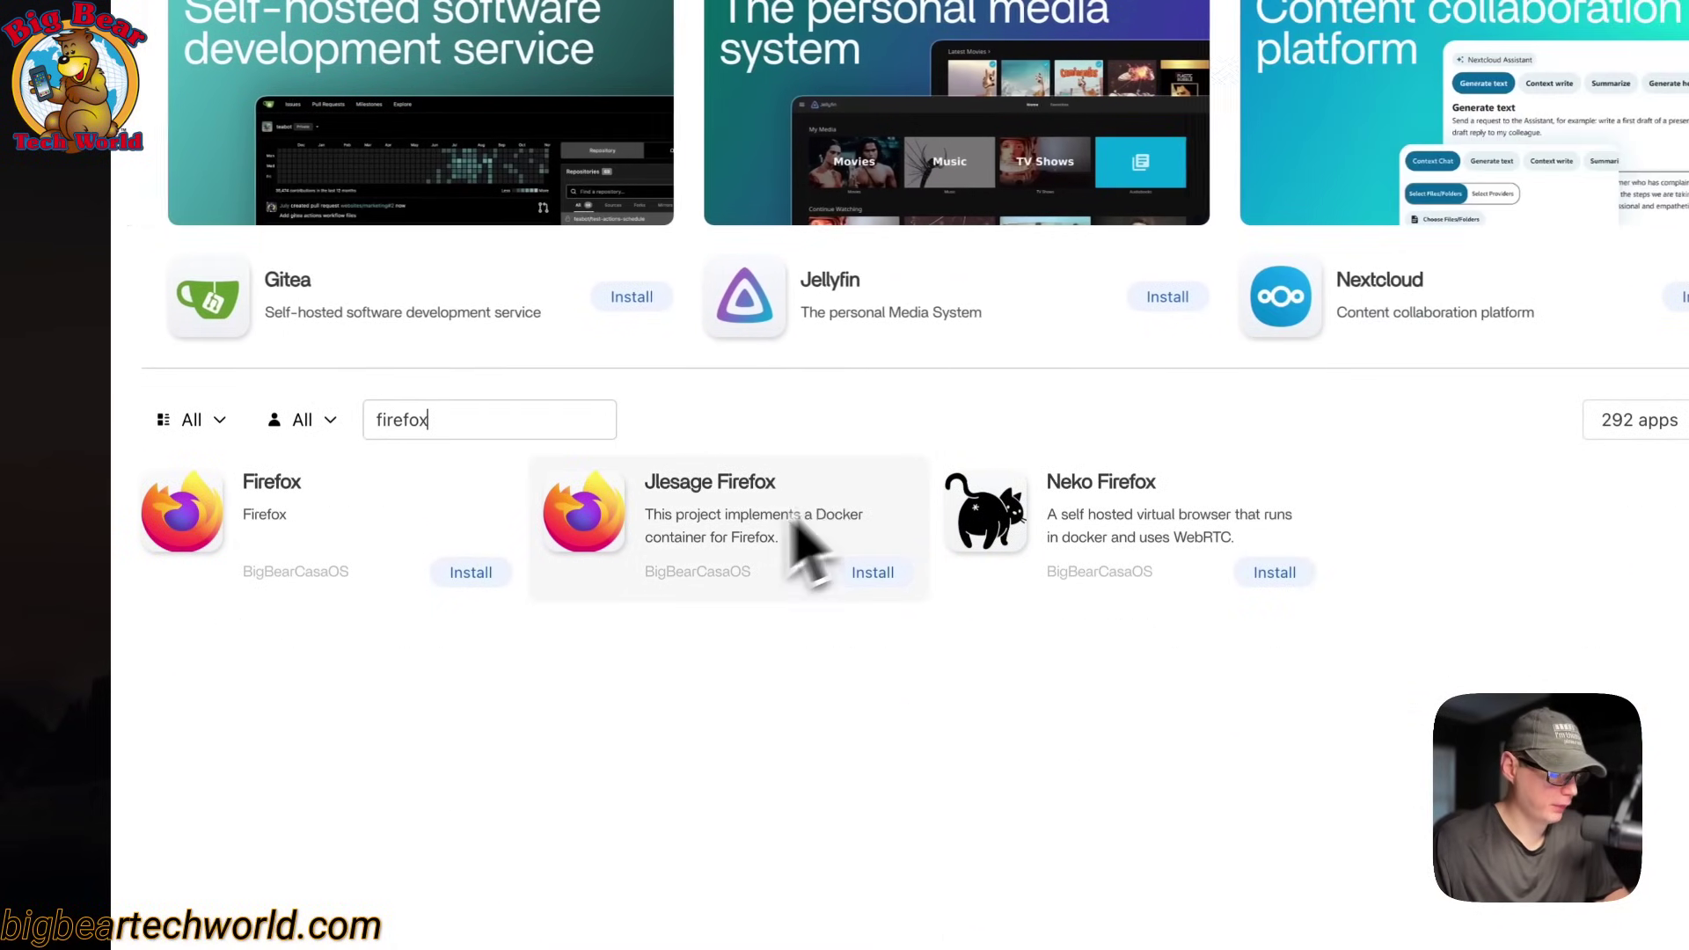
pyautogui.doubleClick(691, 572)
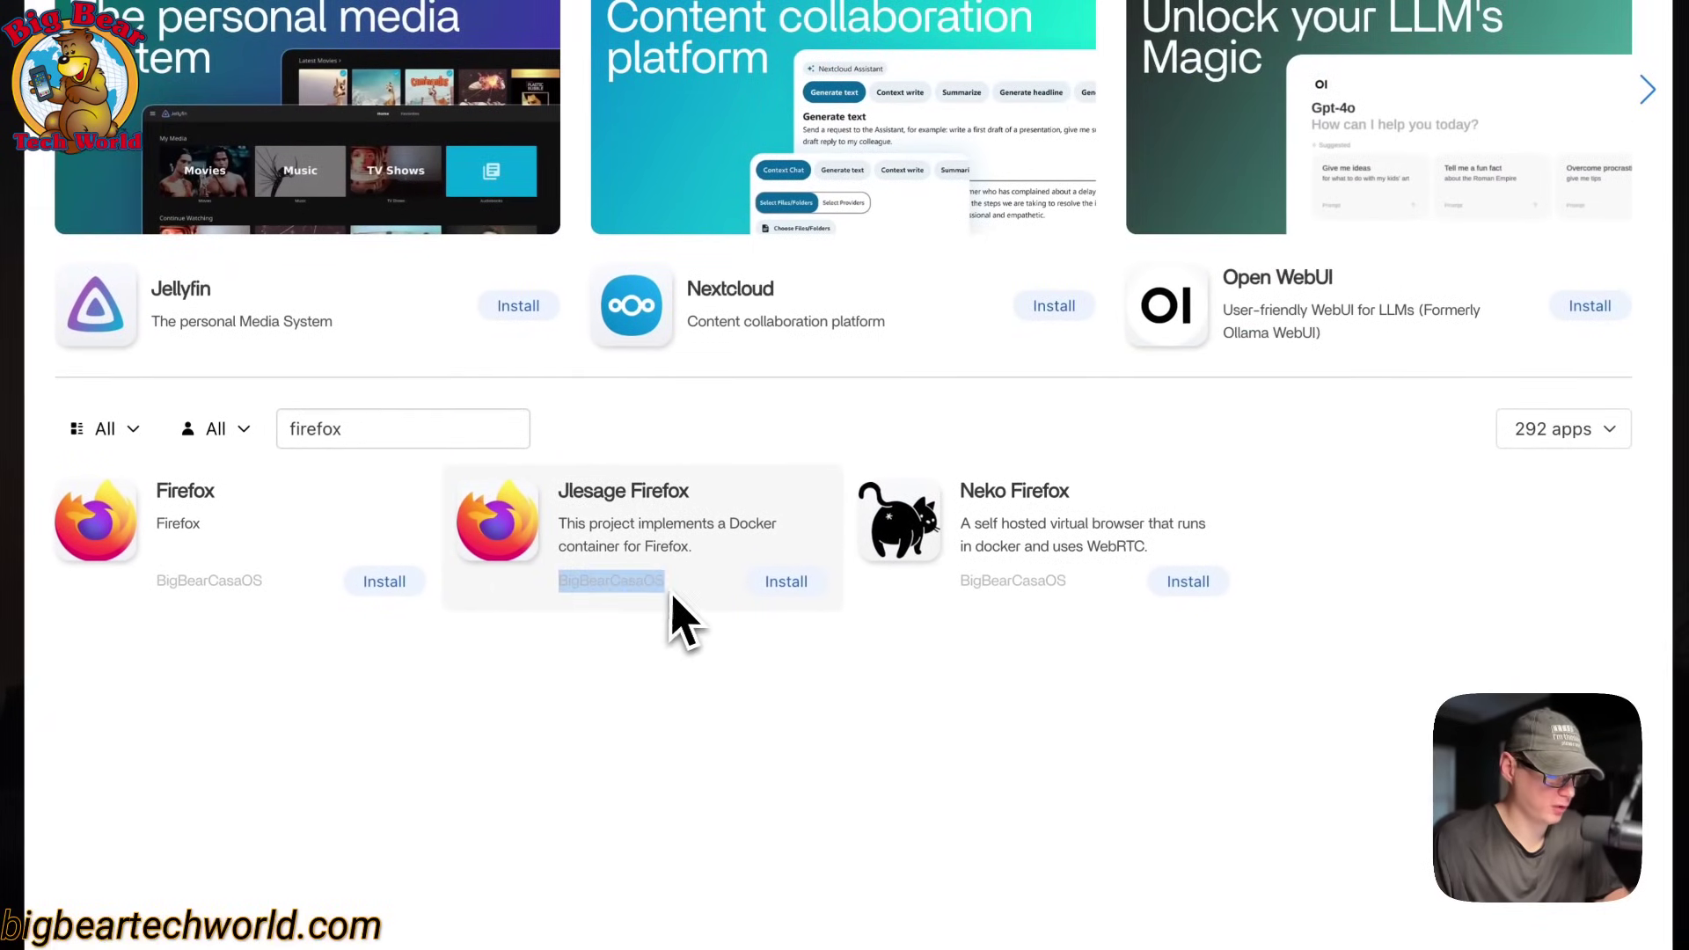
pyautogui.click(774, 583)
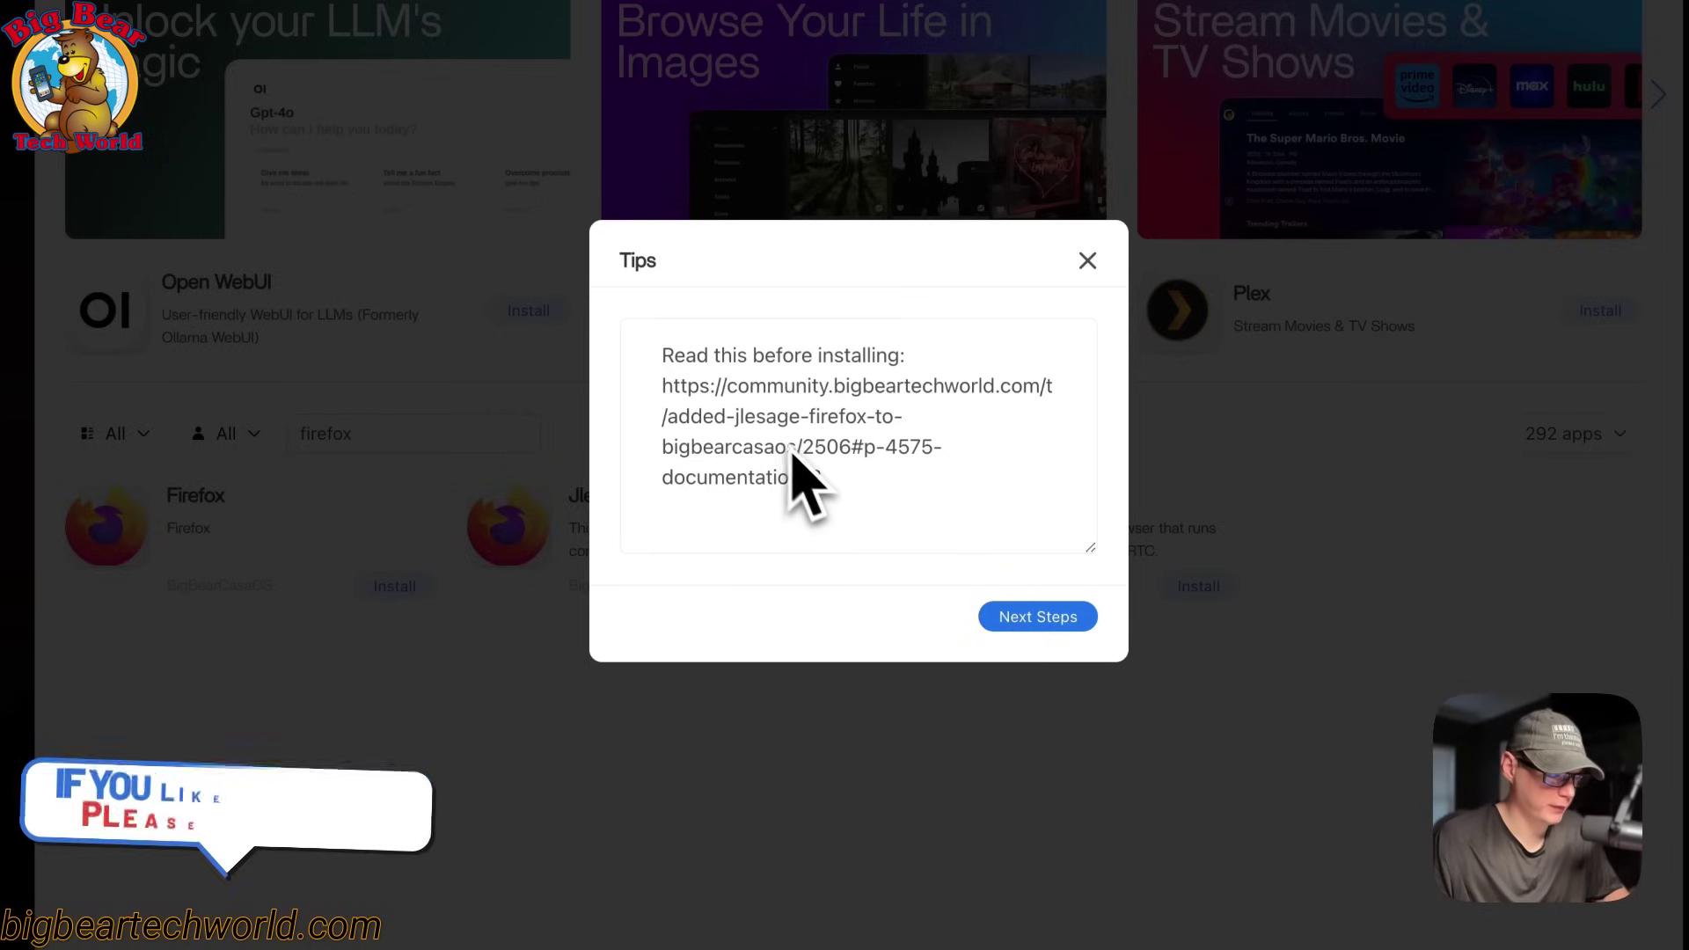
# Step: Accept the pre-install tips and let Jlesage Firefox install in the background
pyautogui.click(1025, 619)
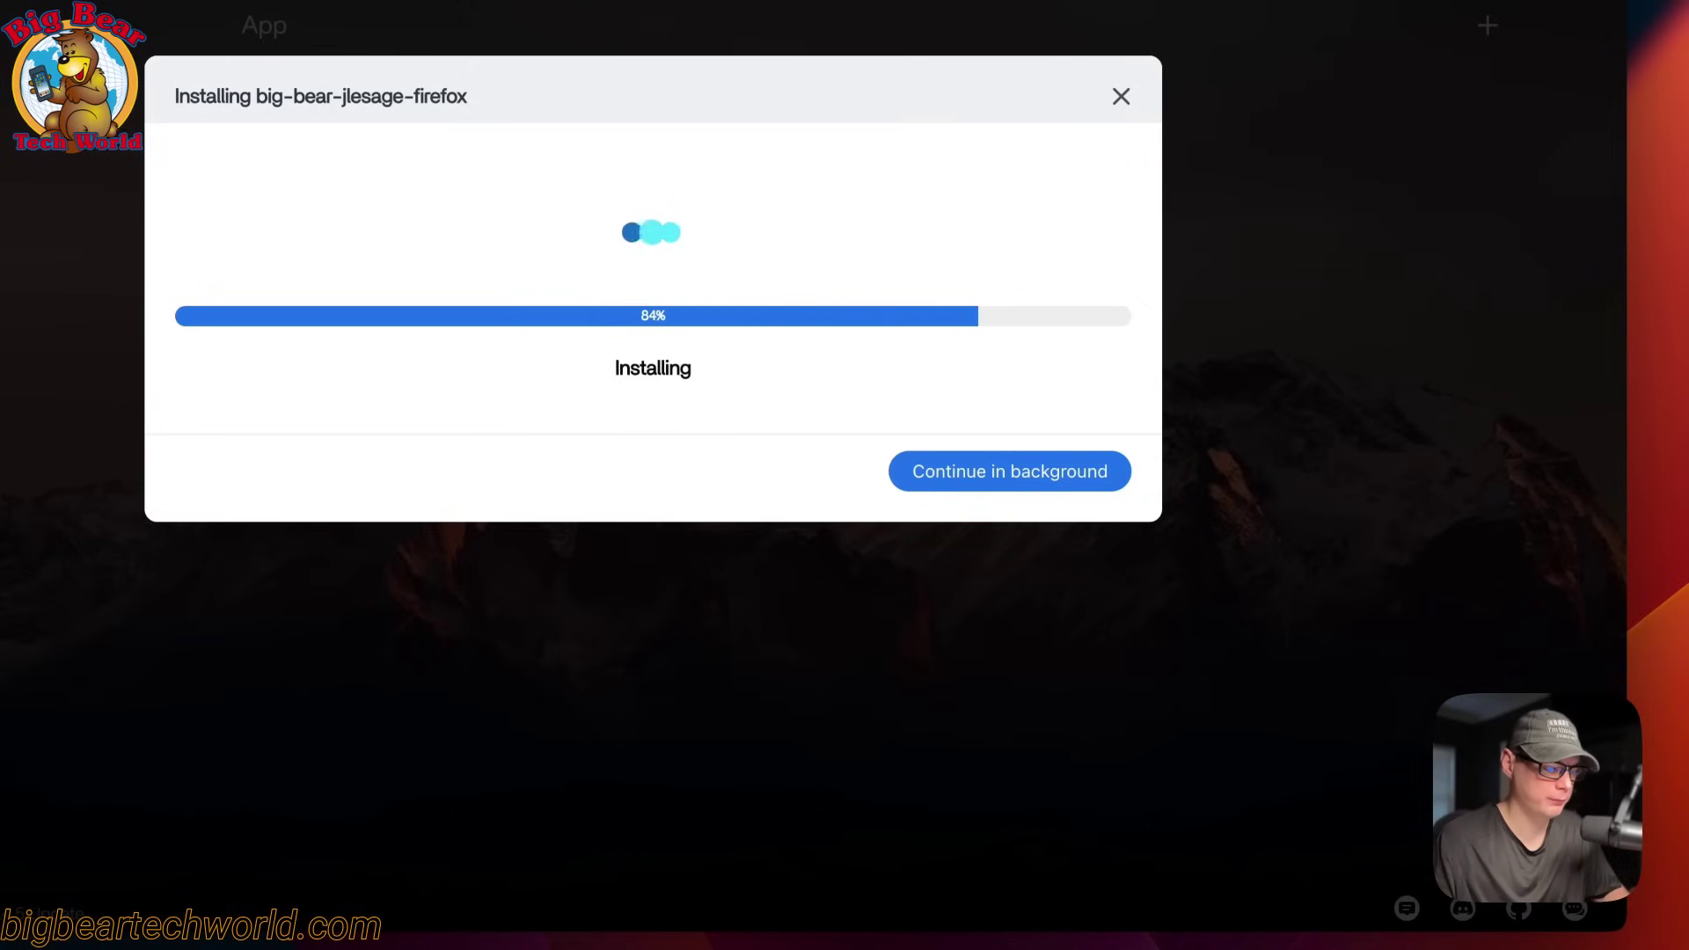
pyautogui.click(924, 472)
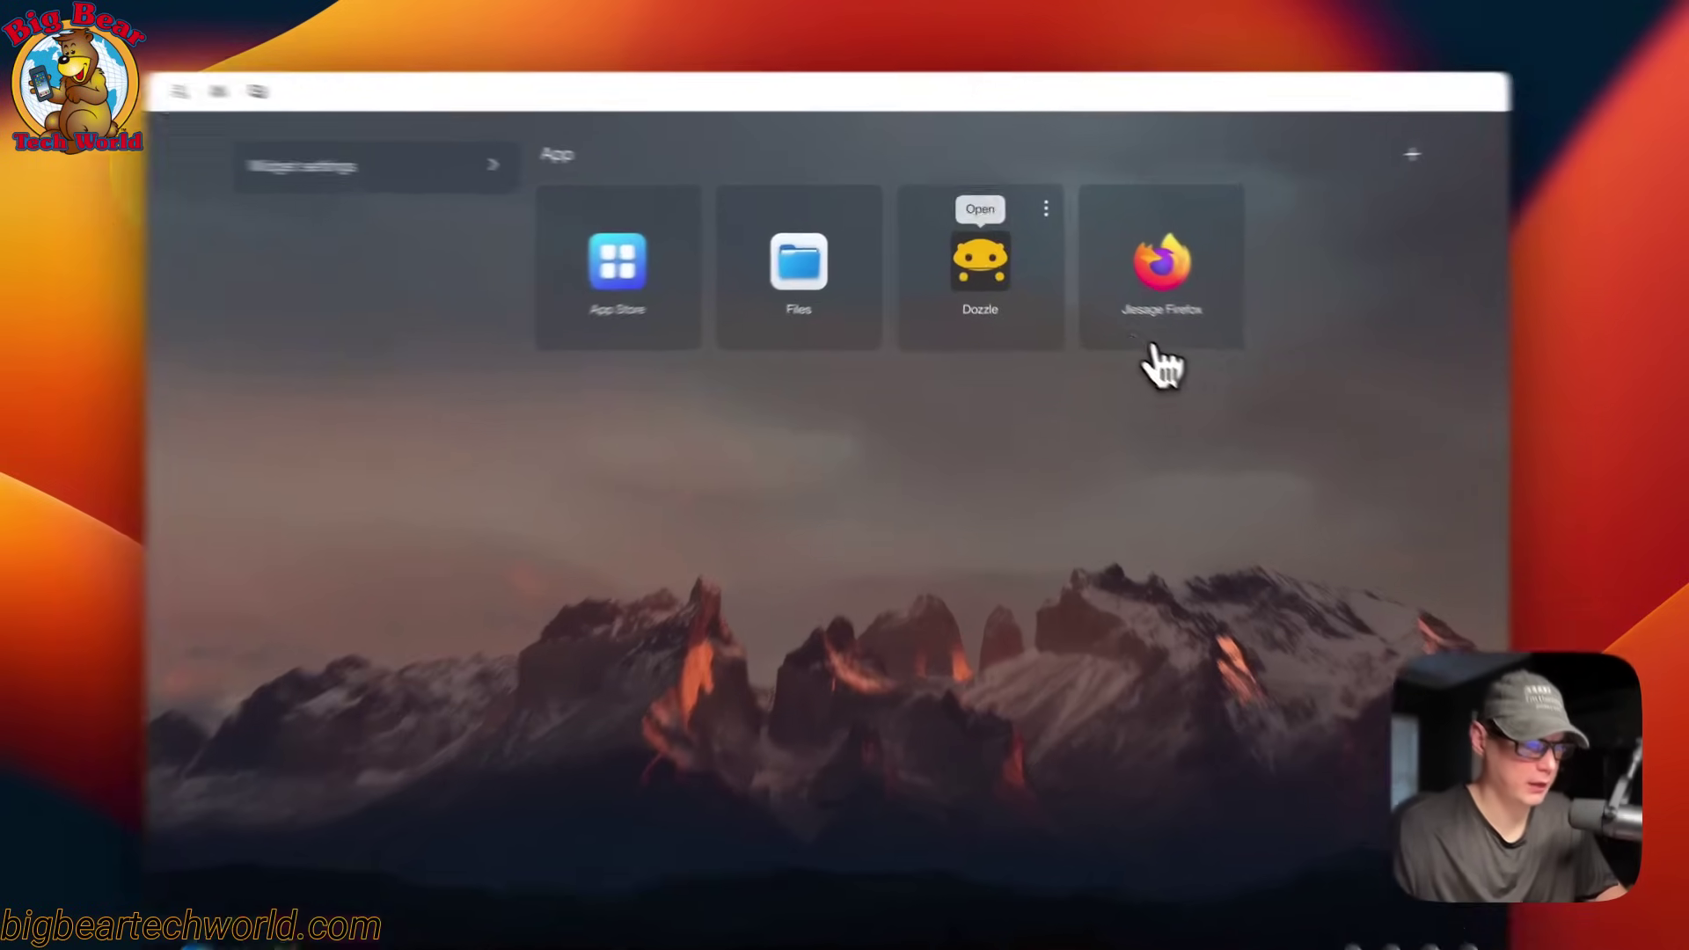
pyautogui.click(992, 314)
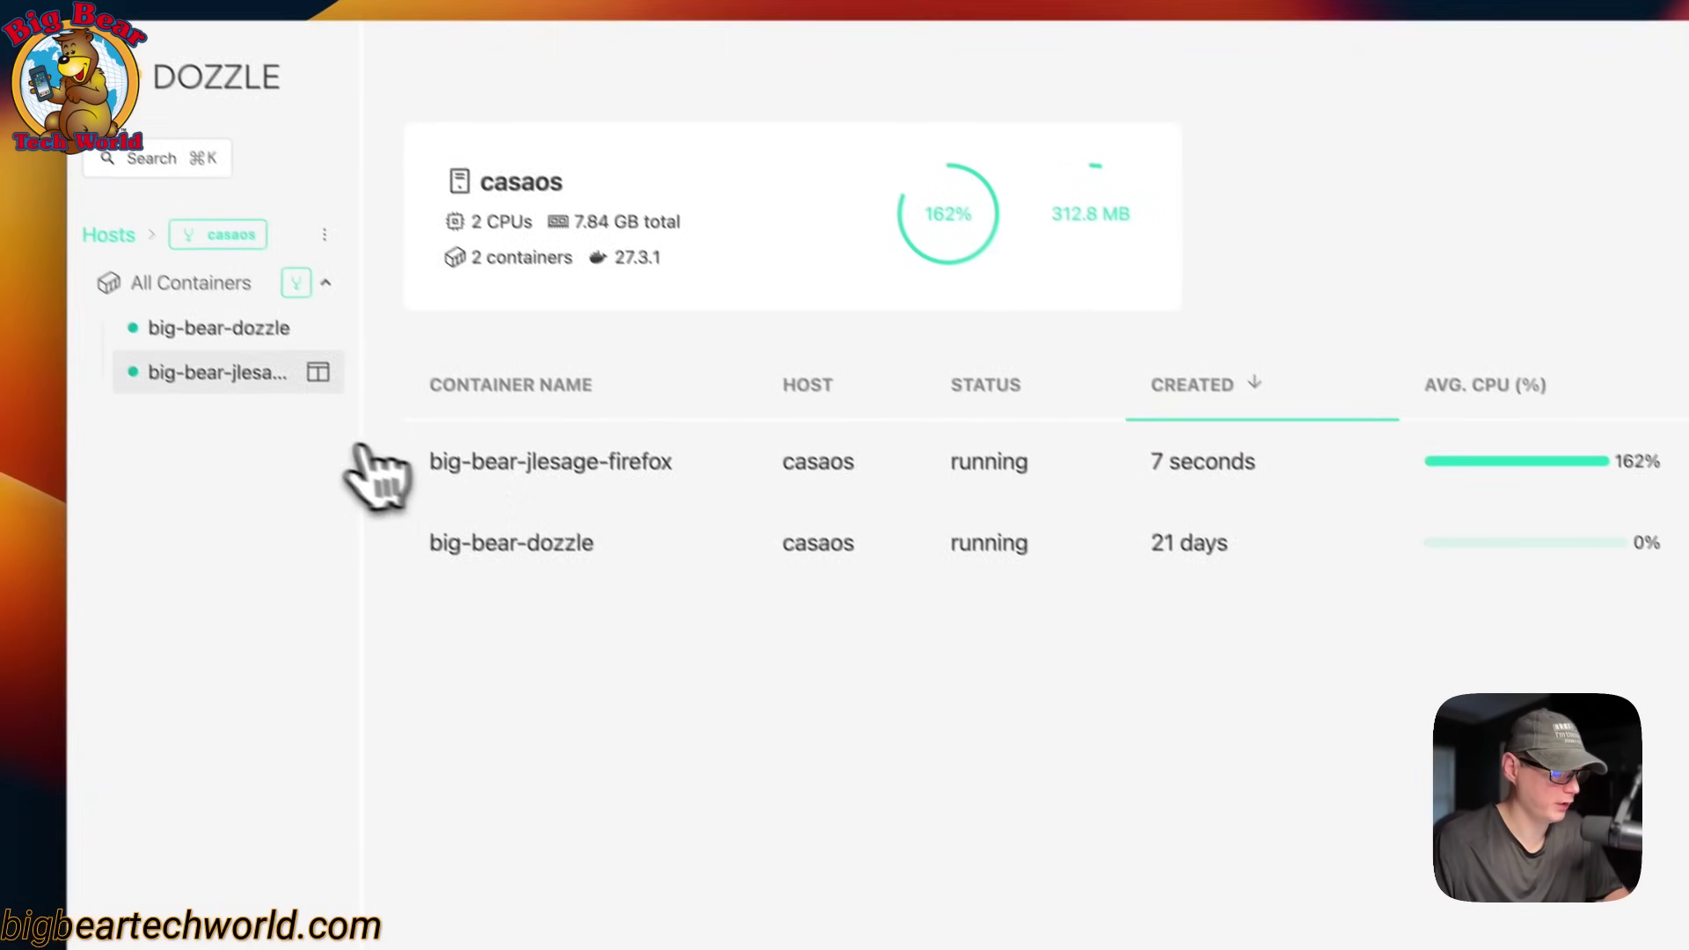
pyautogui.click(53, 345)
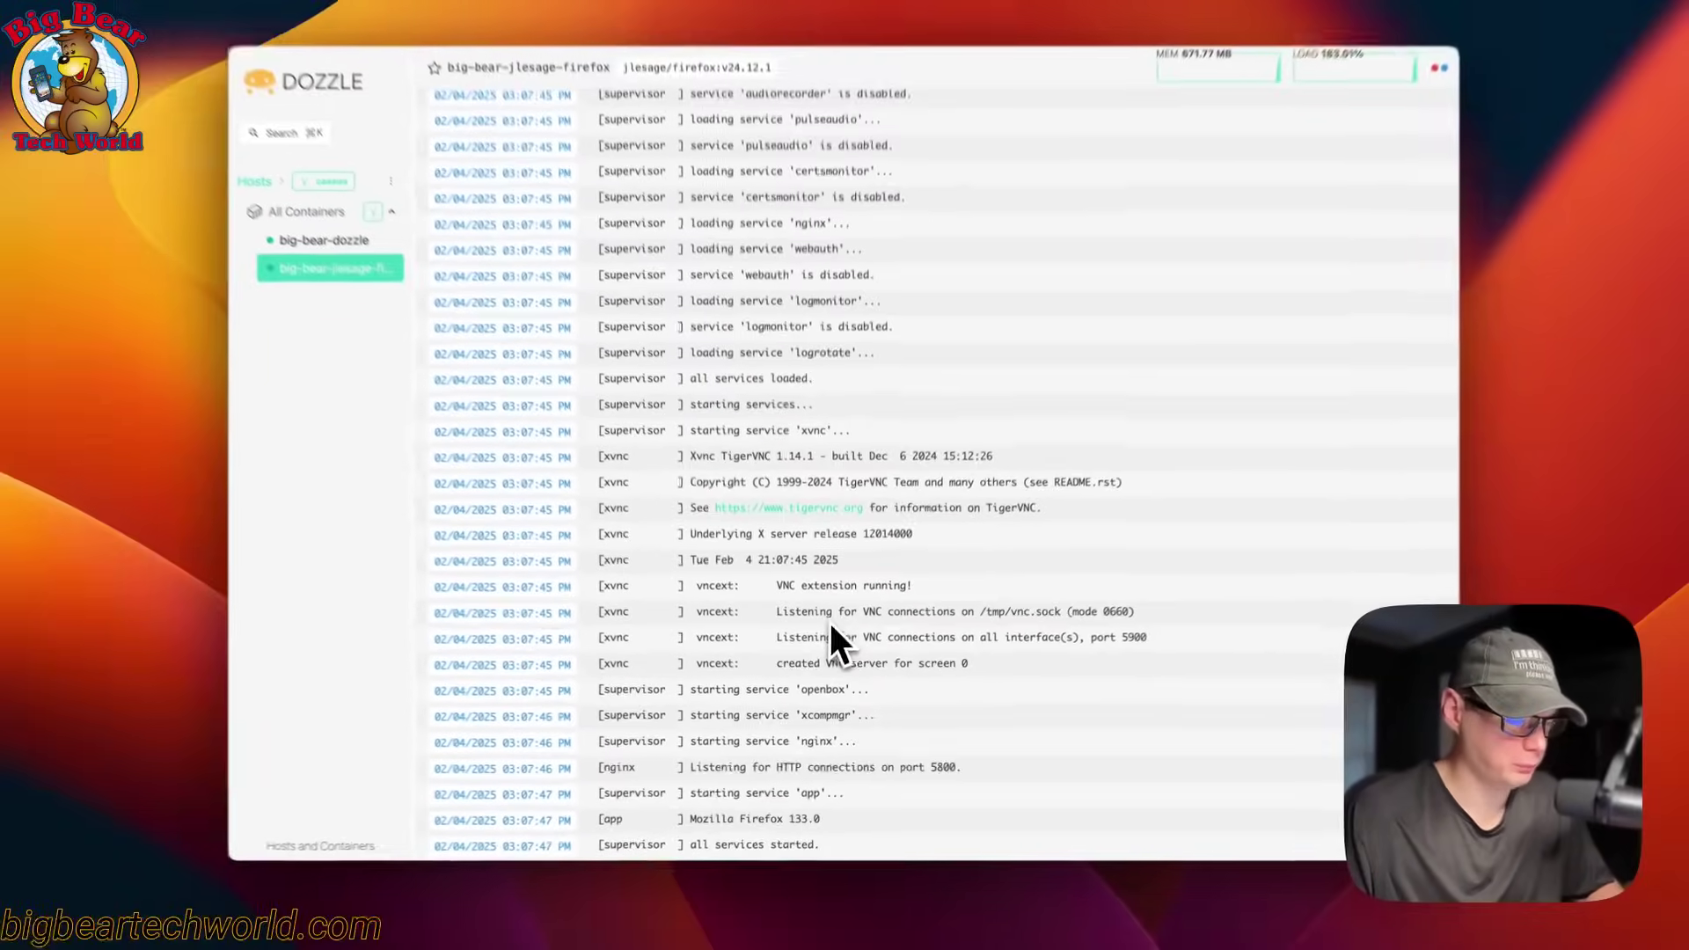
pyautogui.hscroll(-5, 830, 637)
pyautogui.hscroll(-5, 831, 638)
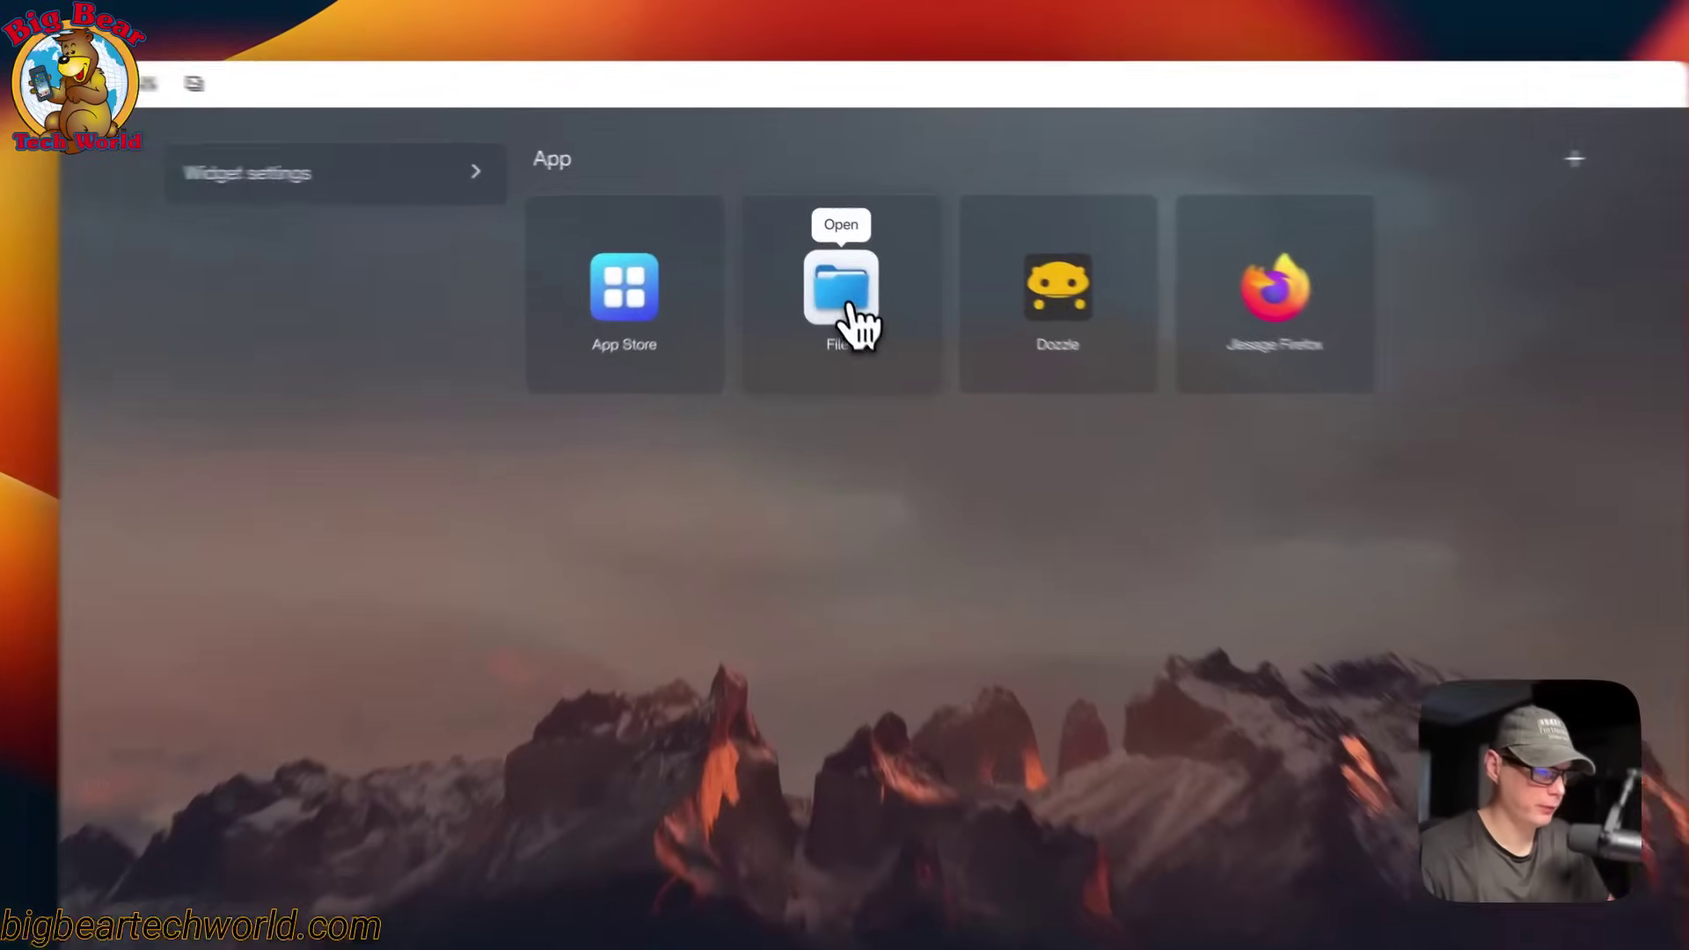
pyautogui.click(827, 282)
# Step: Open AppData > config and look inside its downloads and log/firefox folders
pyautogui.click(348, 246)
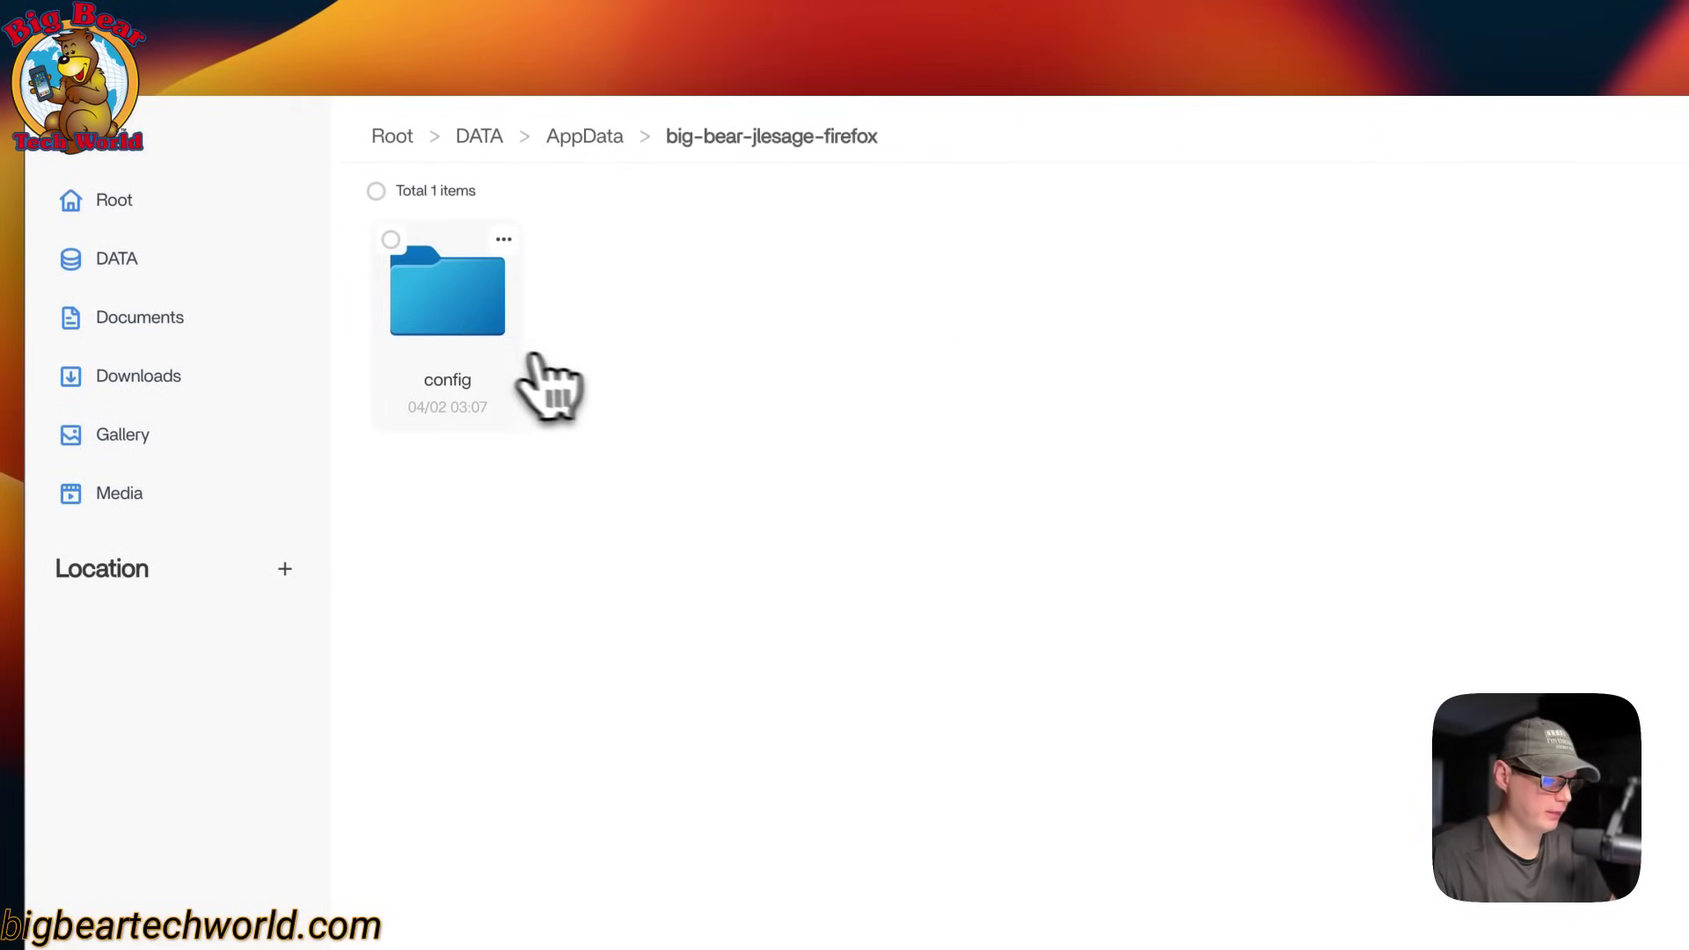
pyautogui.doubleClick(445, 382)
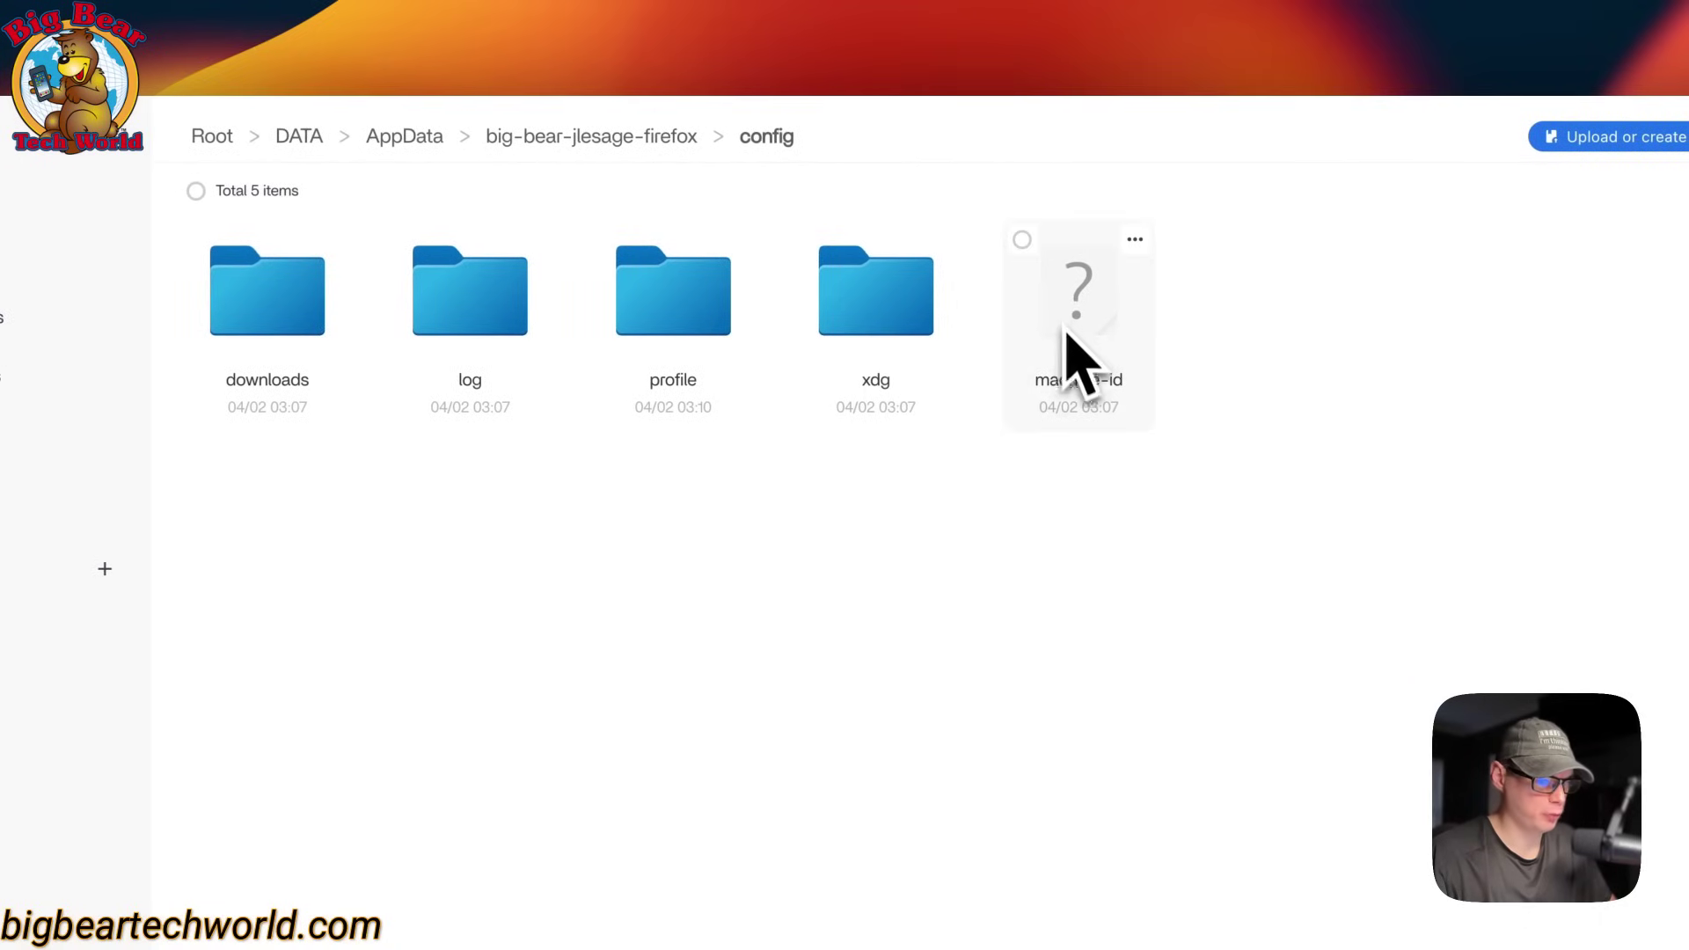
pyautogui.doubleClick(286, 342)
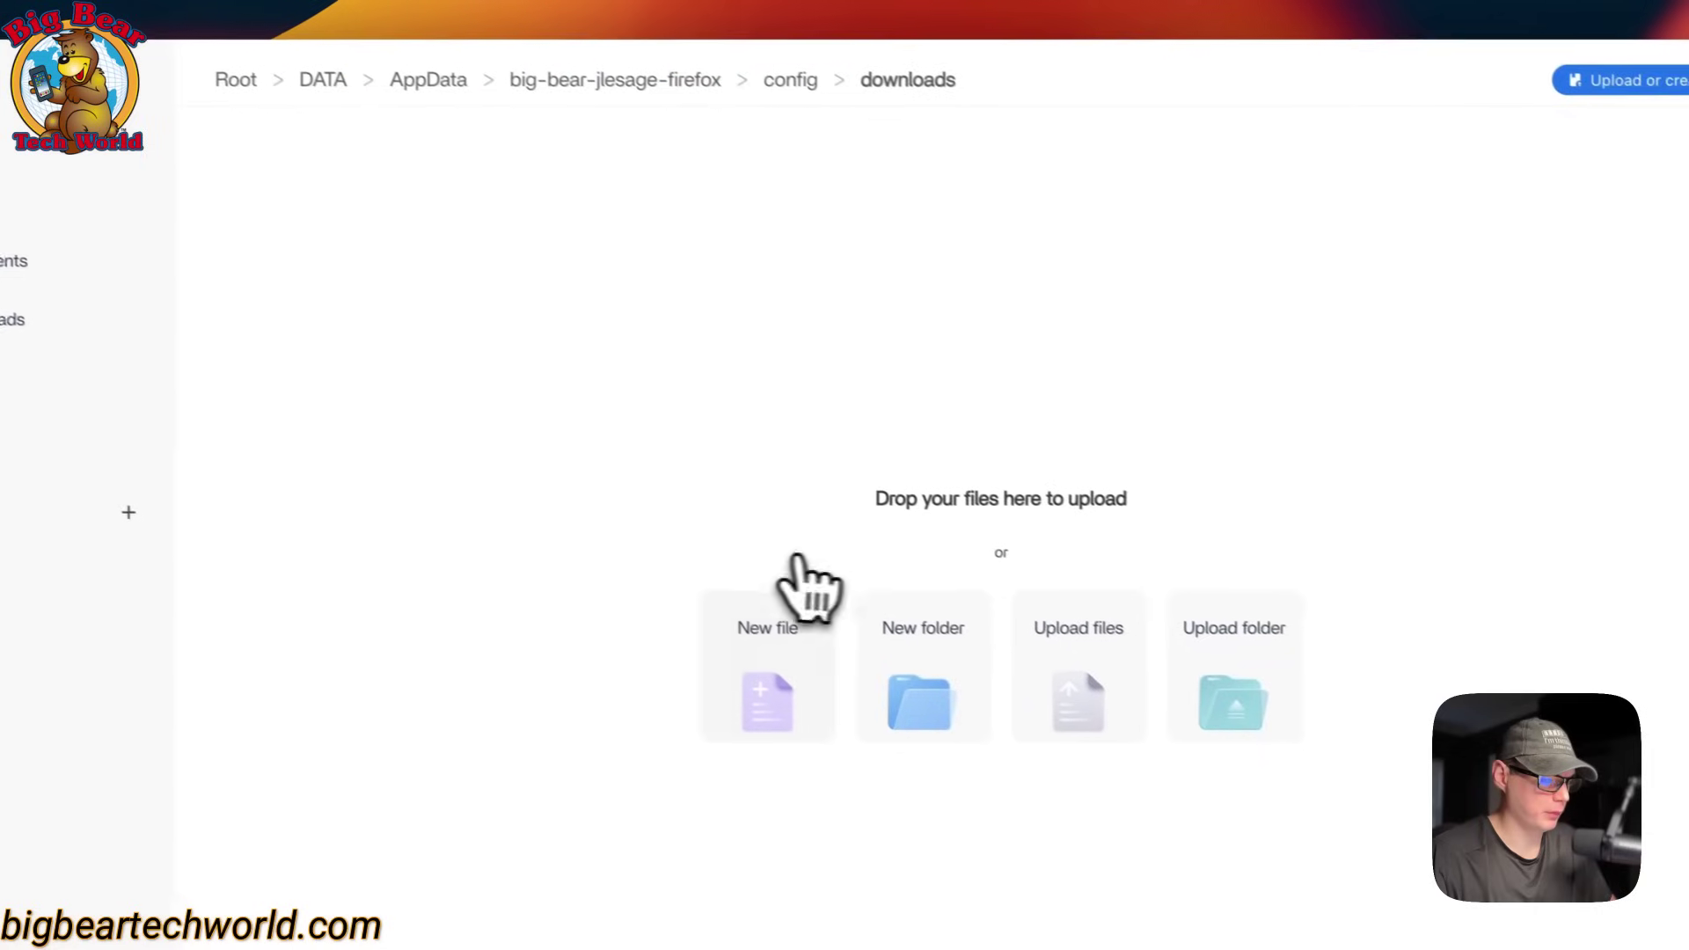
pyautogui.click(792, 80)
pyautogui.doubleClick(539, 365)
pyautogui.doubleClick(339, 348)
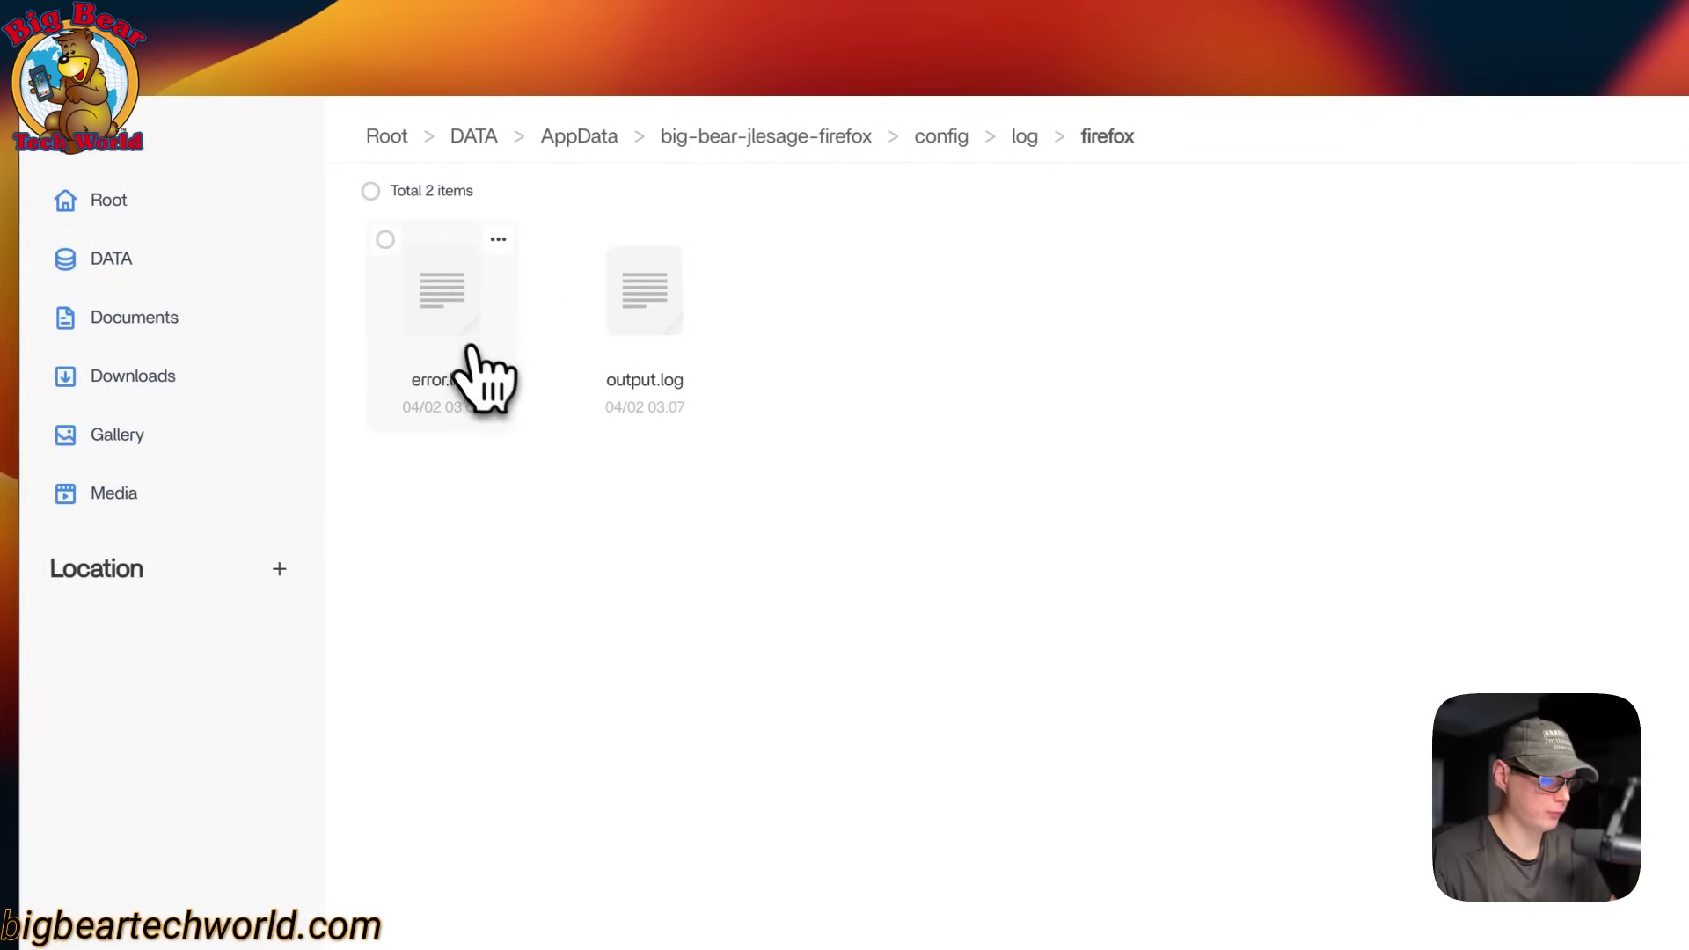
pyautogui.click(1022, 137)
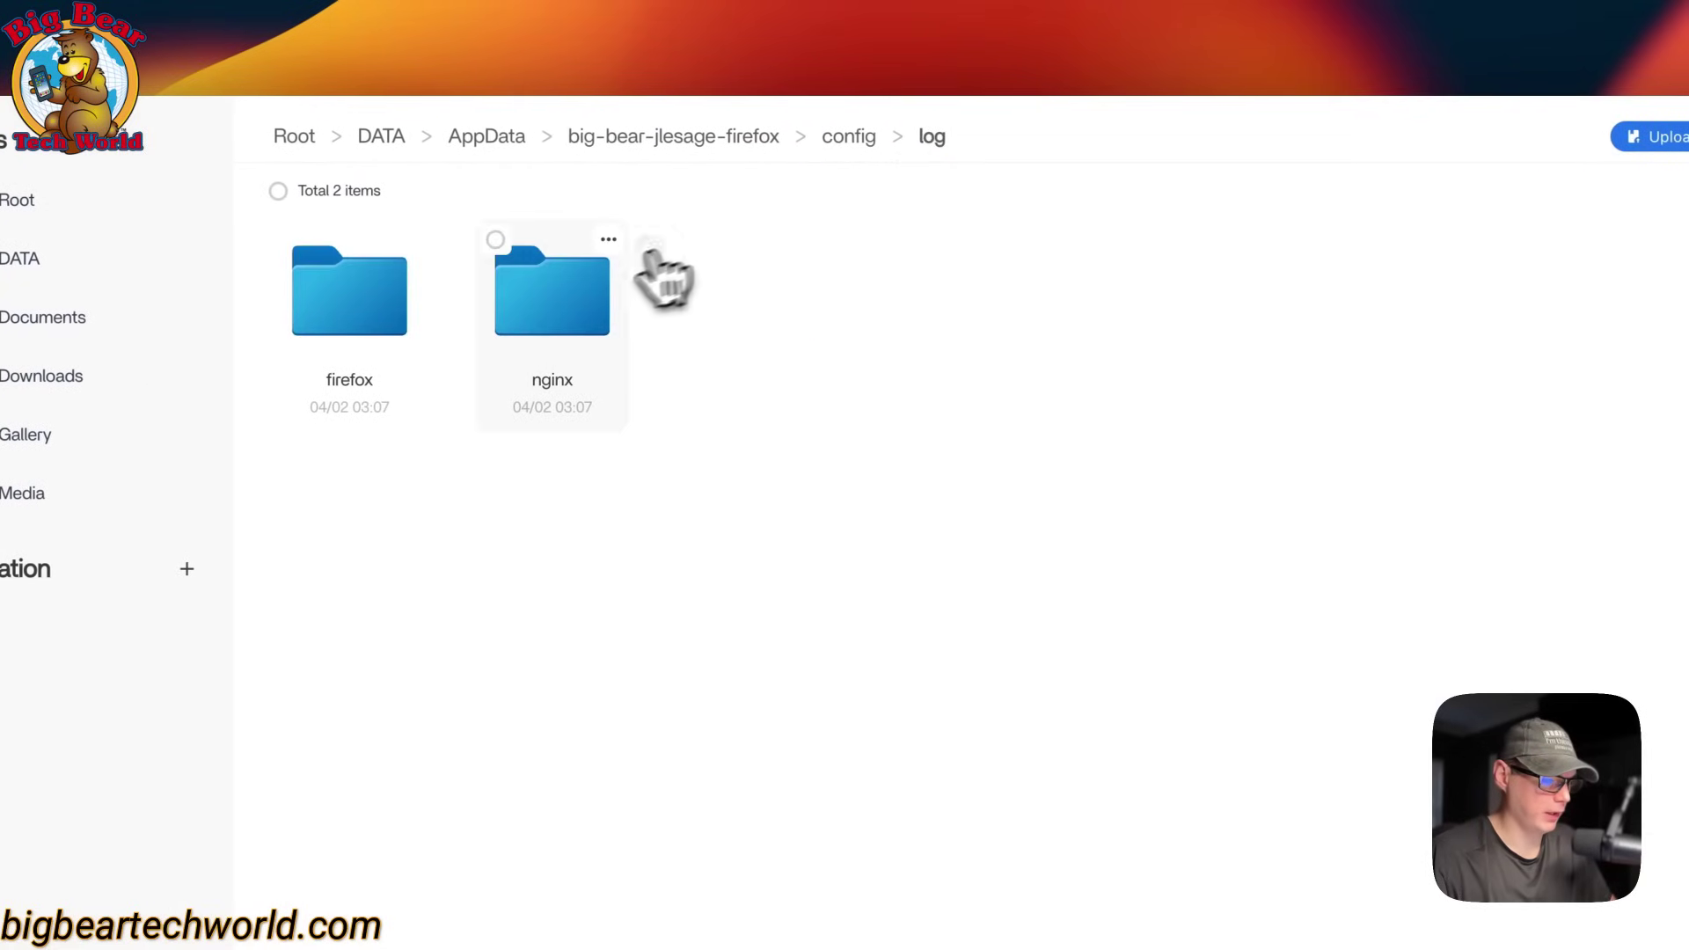
pyautogui.click(929, 138)
pyautogui.click(861, 142)
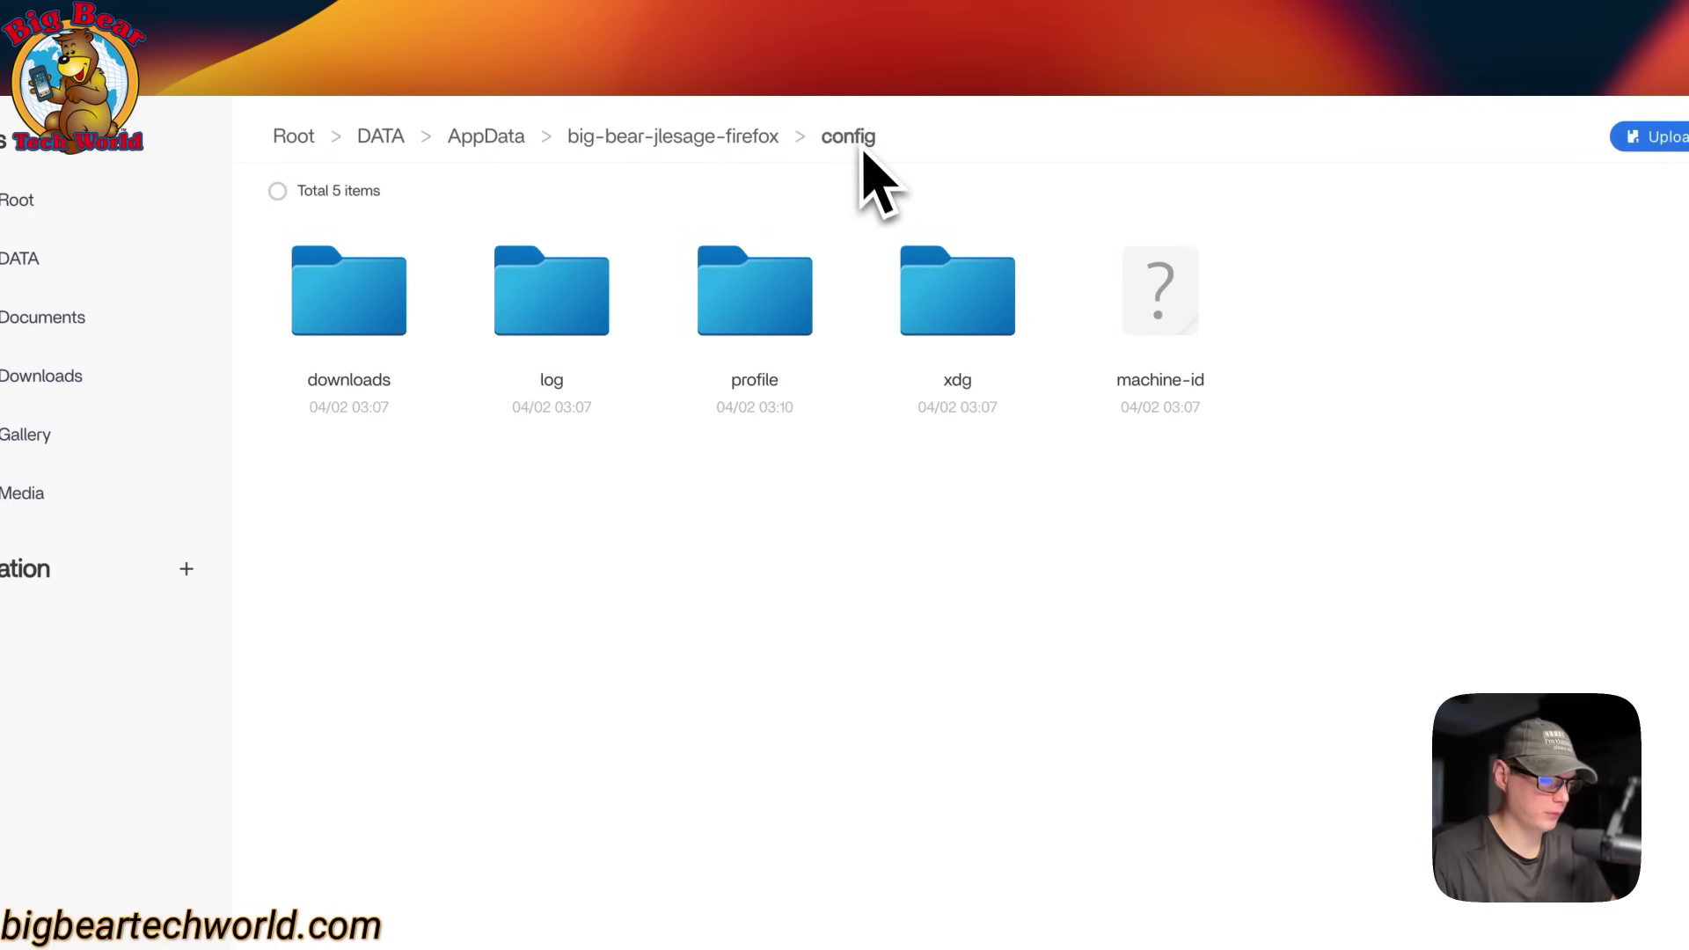
# Step: Inspect the Firefox profile folder, then return to config
pyautogui.doubleClick(796, 323)
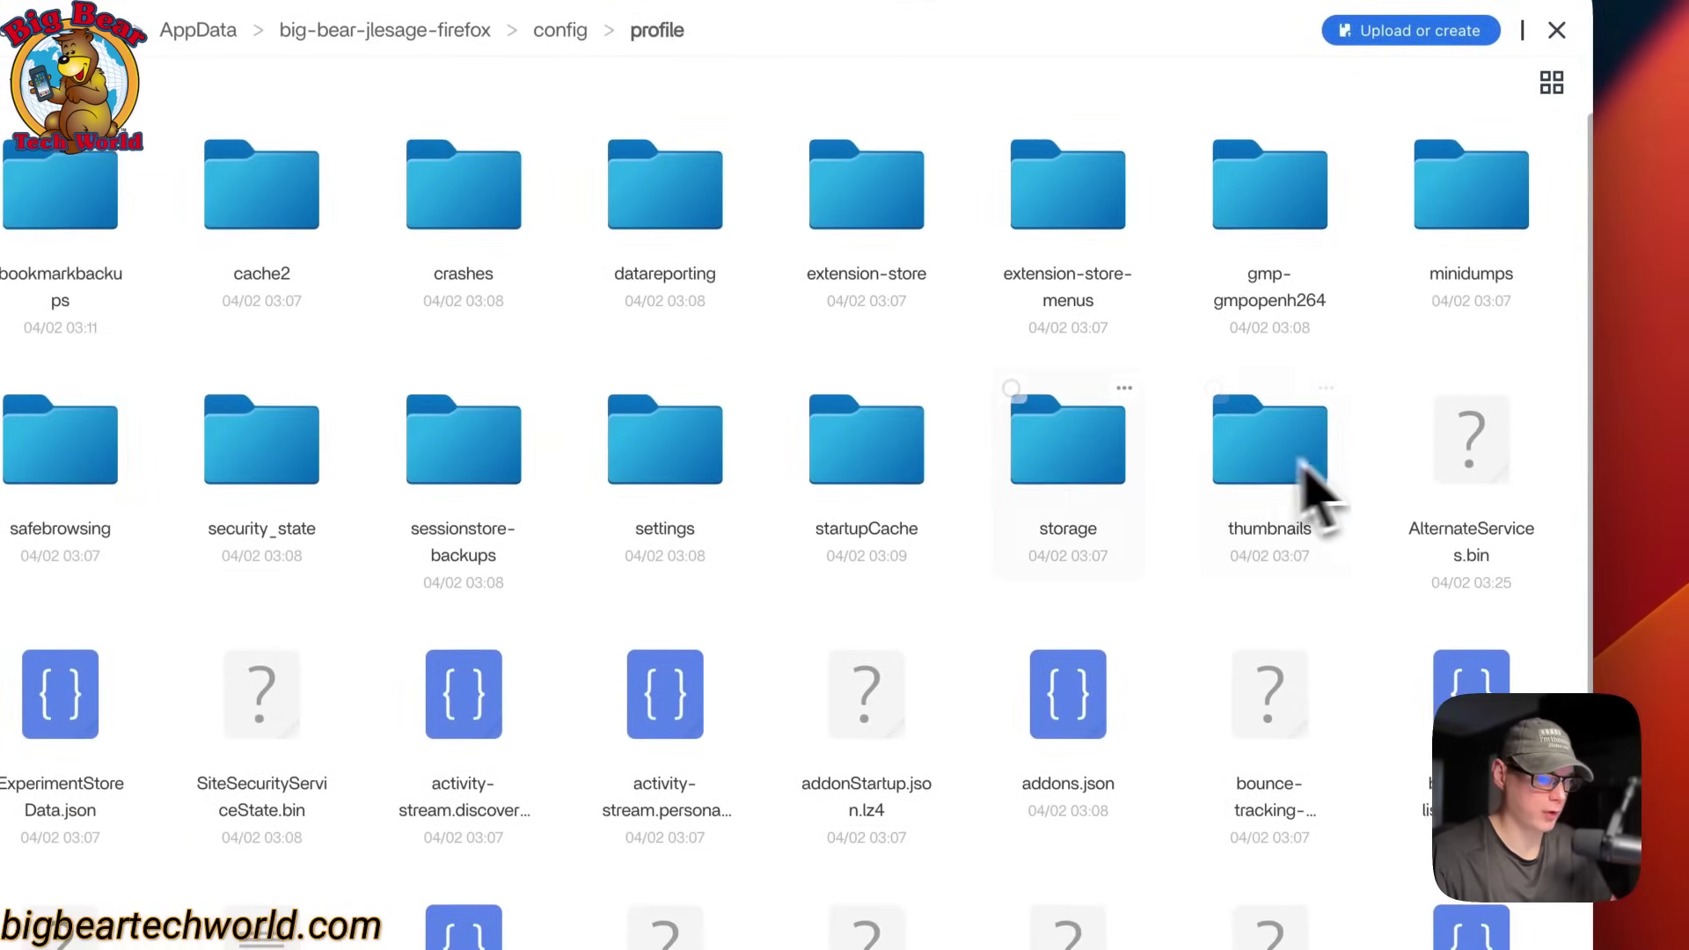
pyautogui.scroll(-5, 756, 546)
pyautogui.scroll(5, 757, 545)
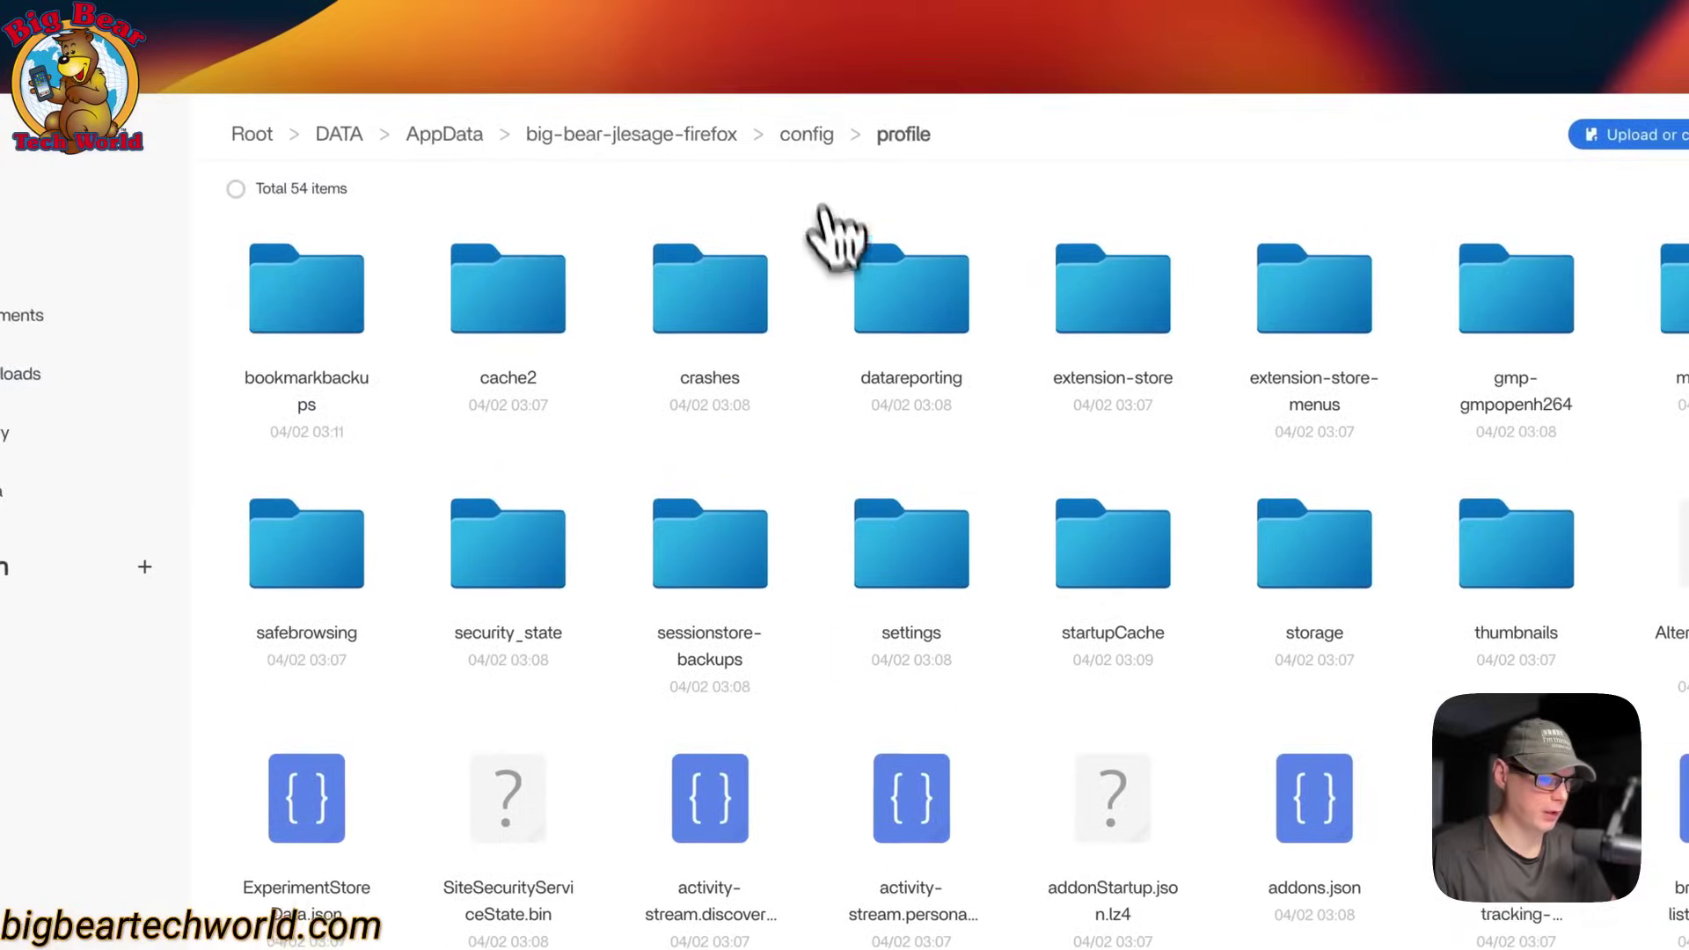
pyautogui.click(769, 132)
# Step: Browse the xdg cache, config and state subfolders
pyautogui.click(986, 310)
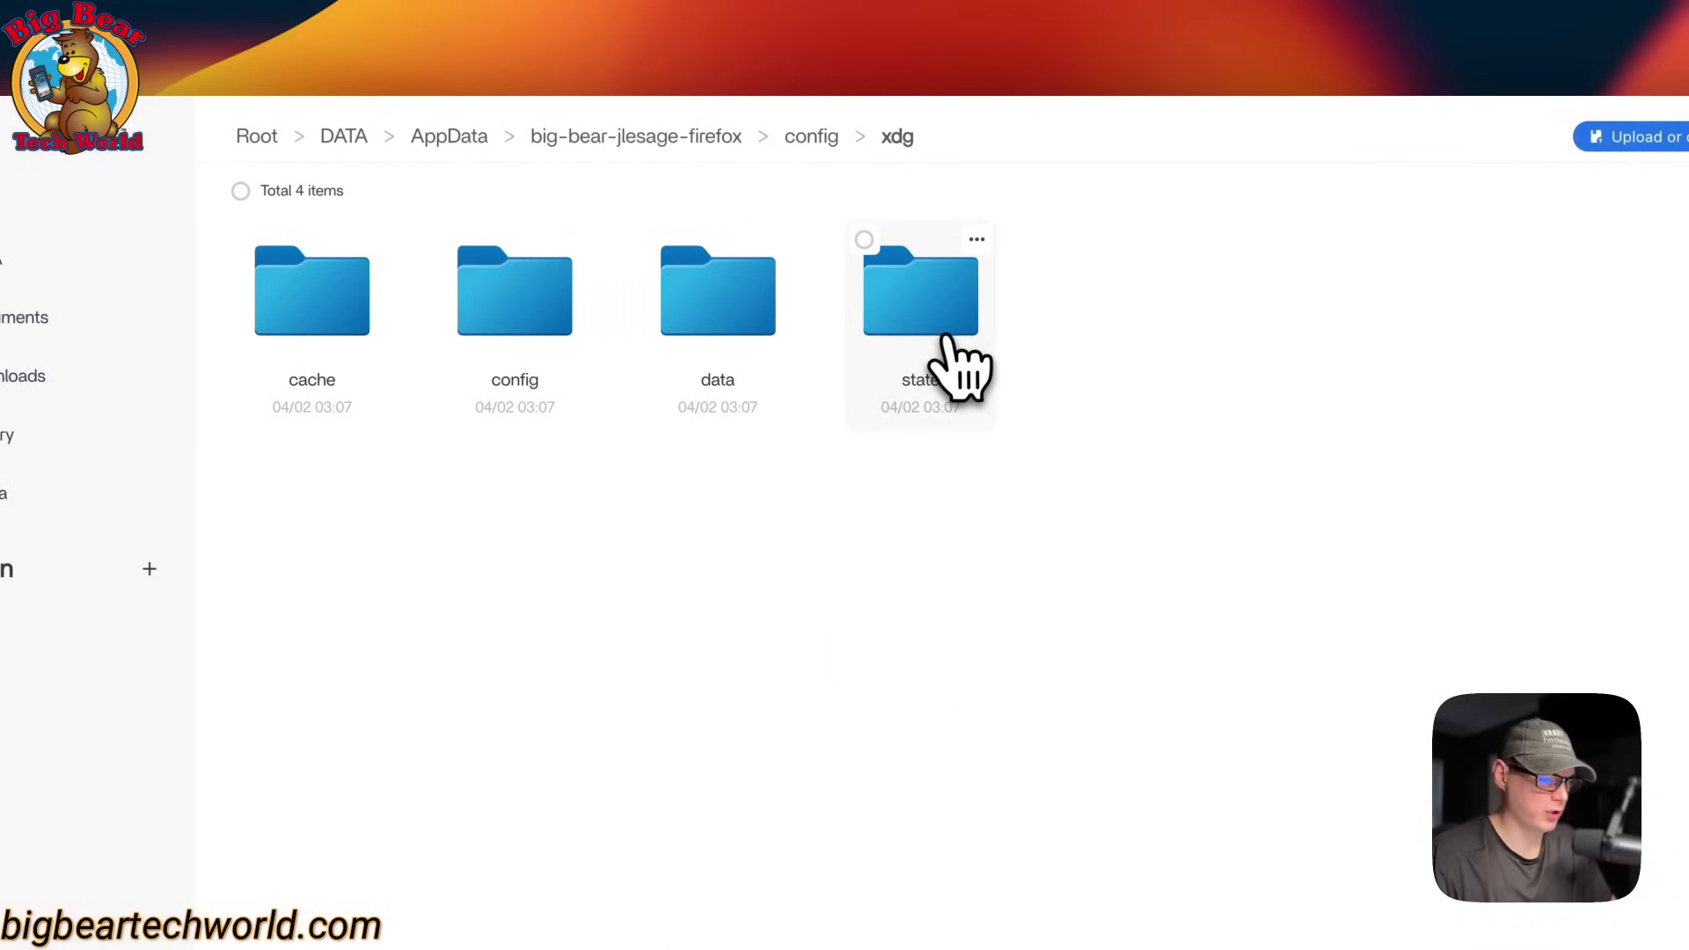
pyautogui.click(355, 339)
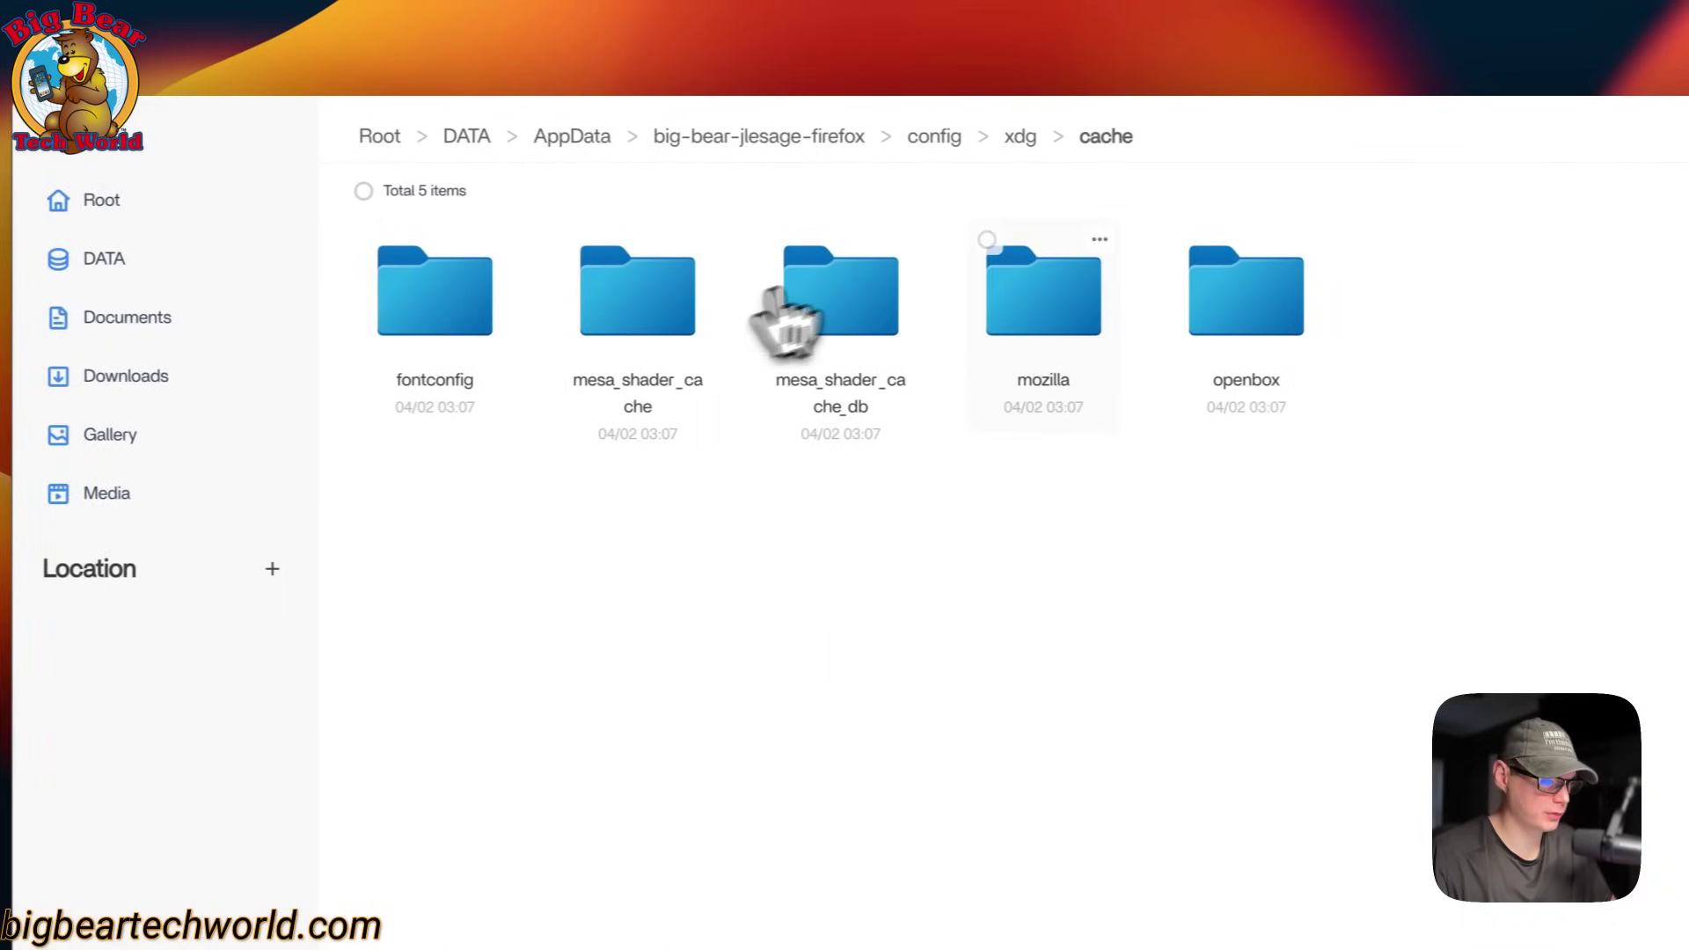
pyautogui.click(1020, 136)
pyautogui.click(651, 299)
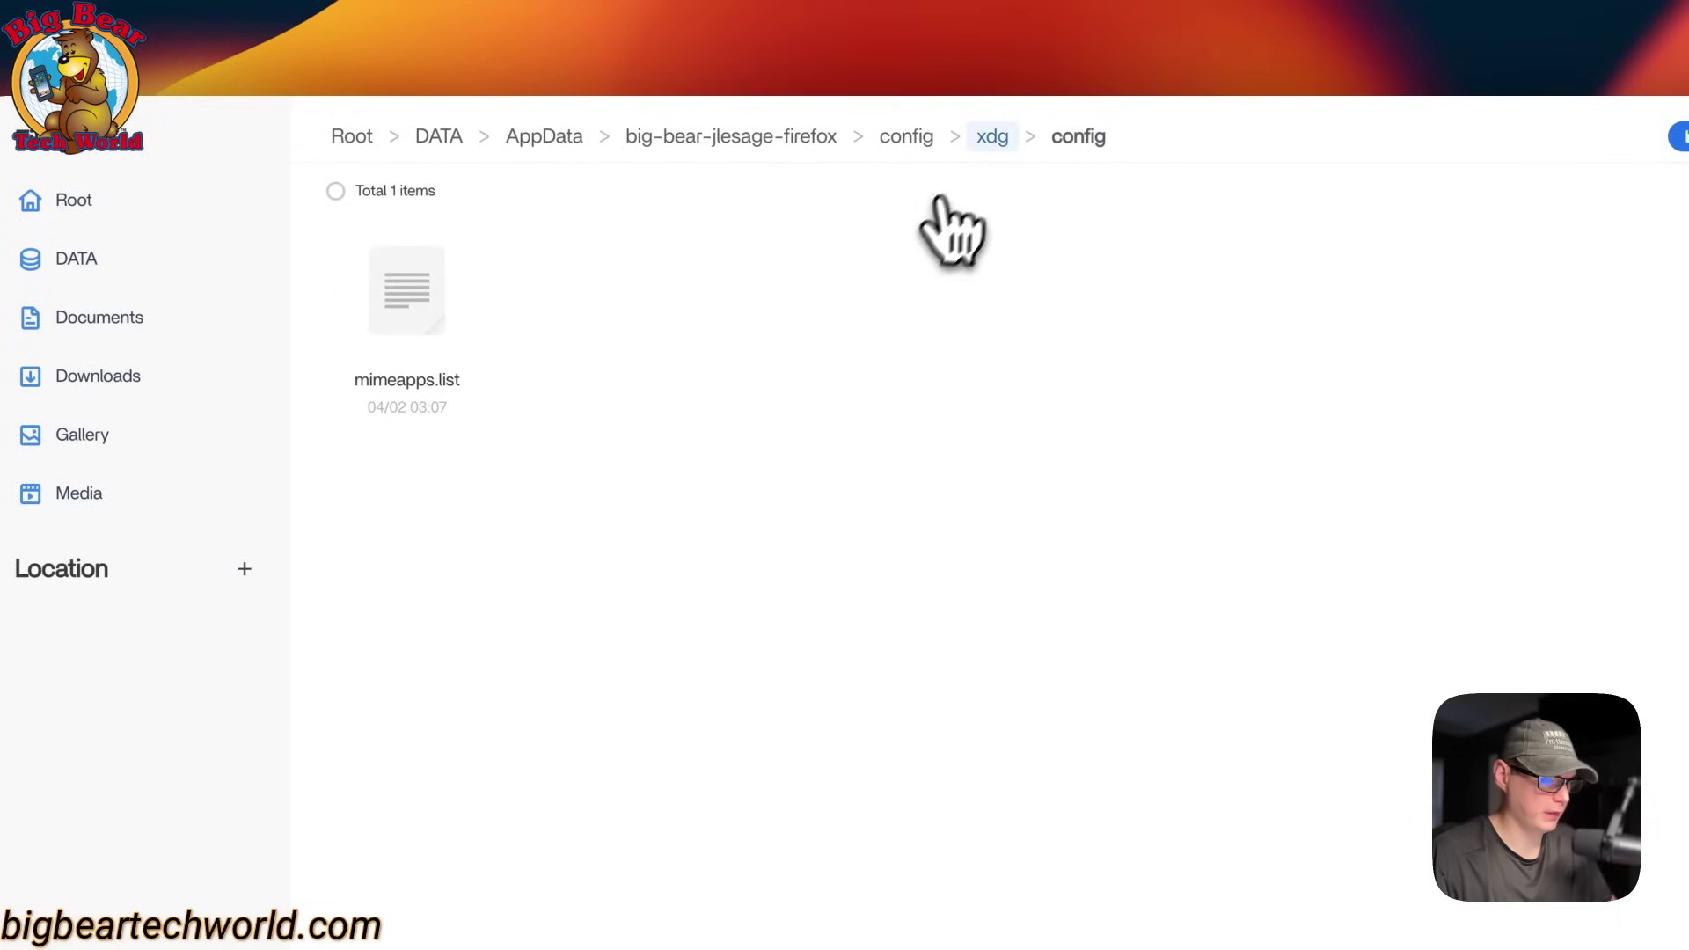
pyautogui.click(992, 138)
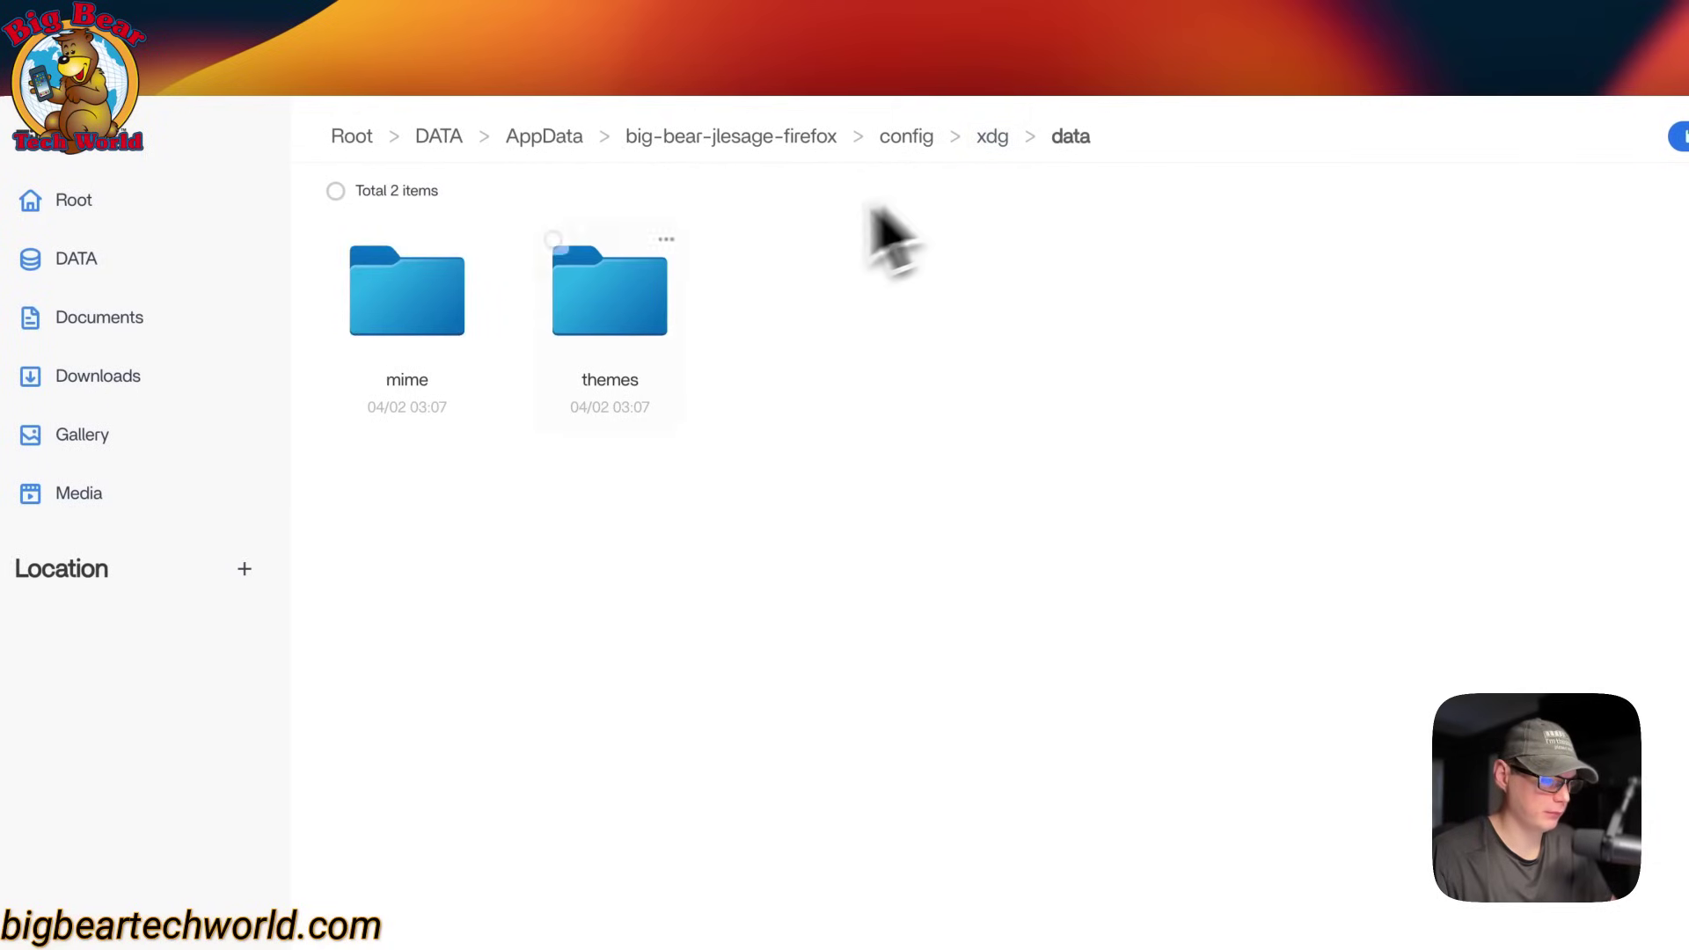
pyautogui.click(985, 339)
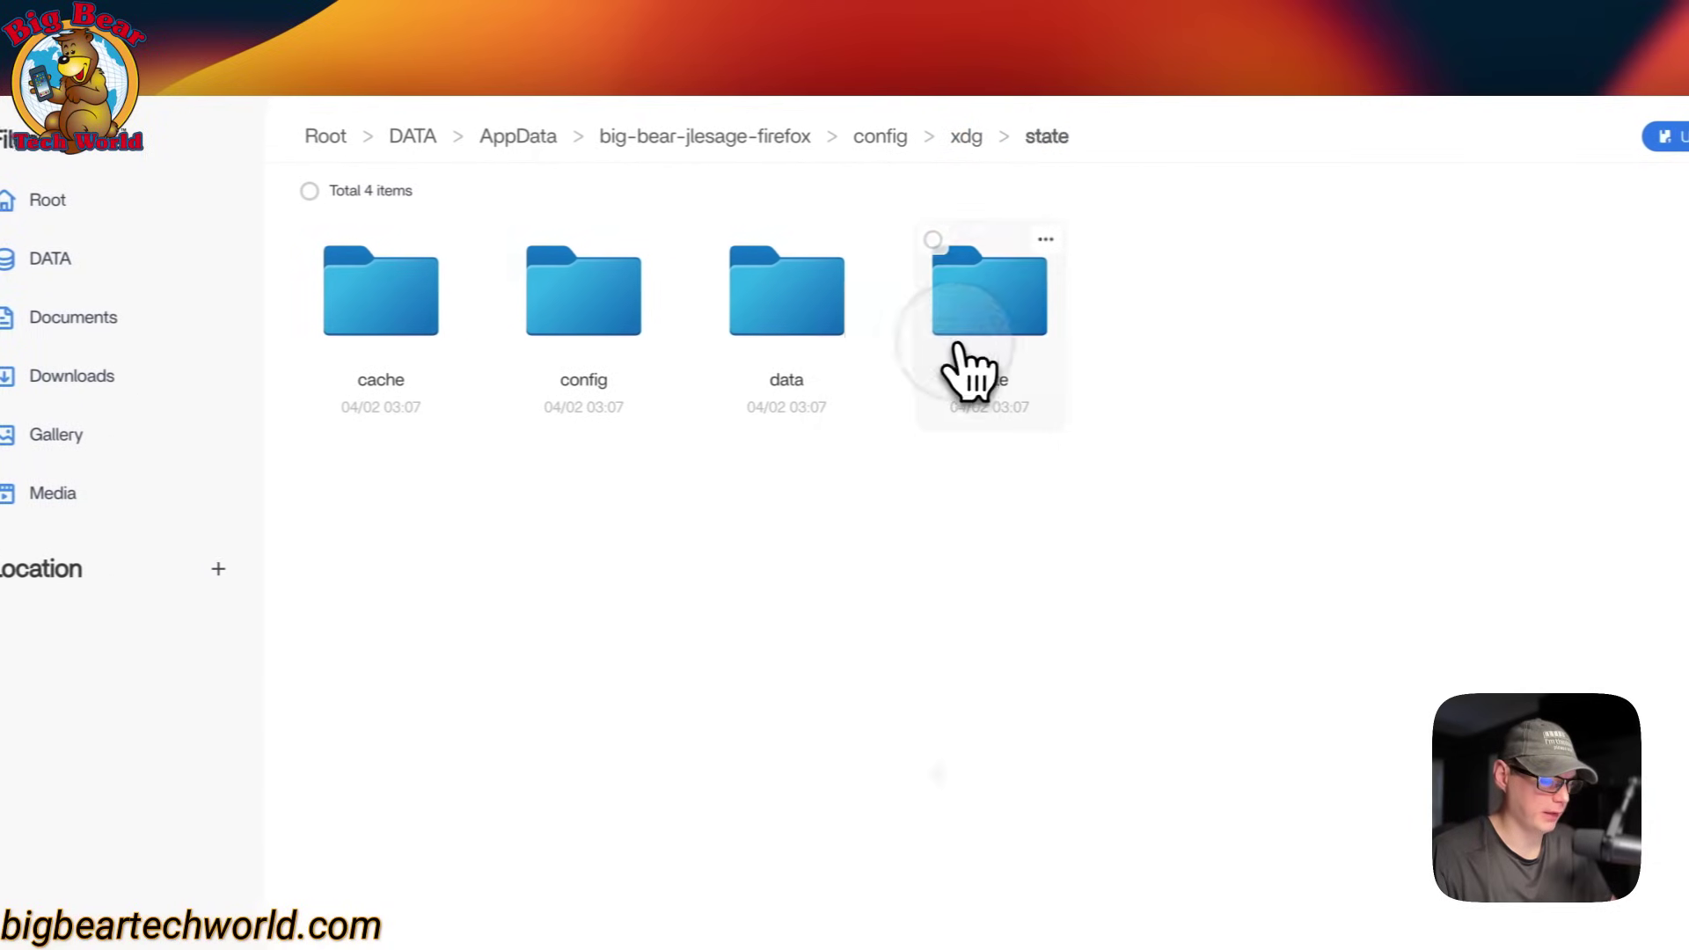
pyautogui.click(774, 141)
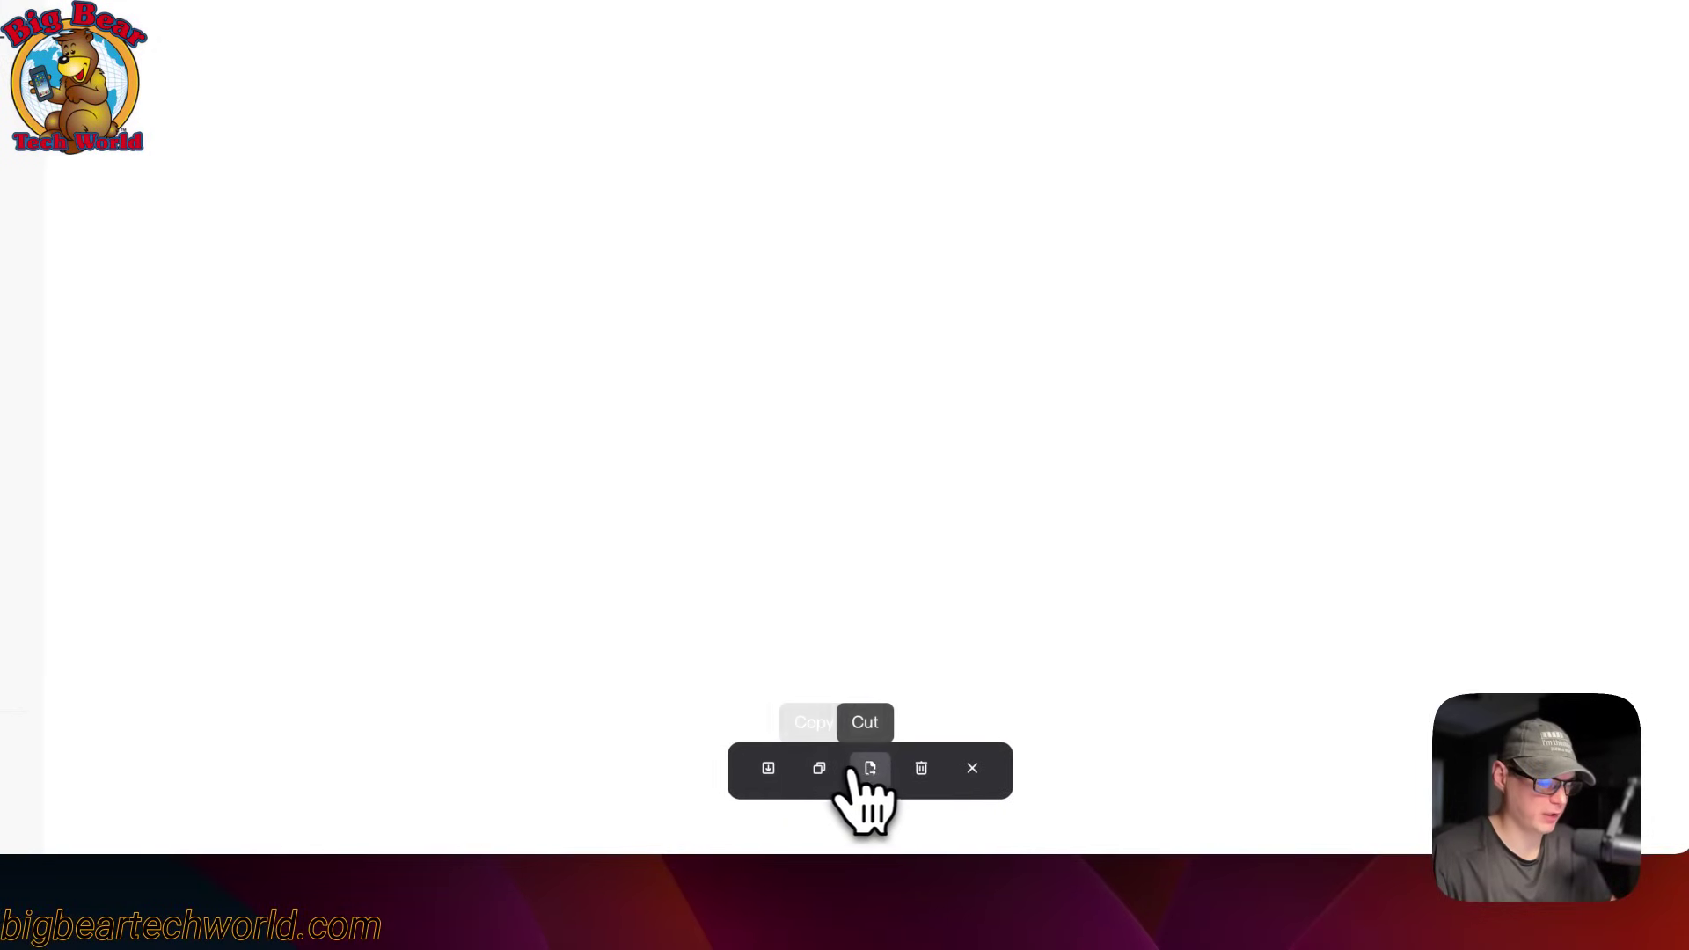
# Step: Cancel the selection, dismiss the config folder's actions menu unchanged, and close Files
pyautogui.click(973, 770)
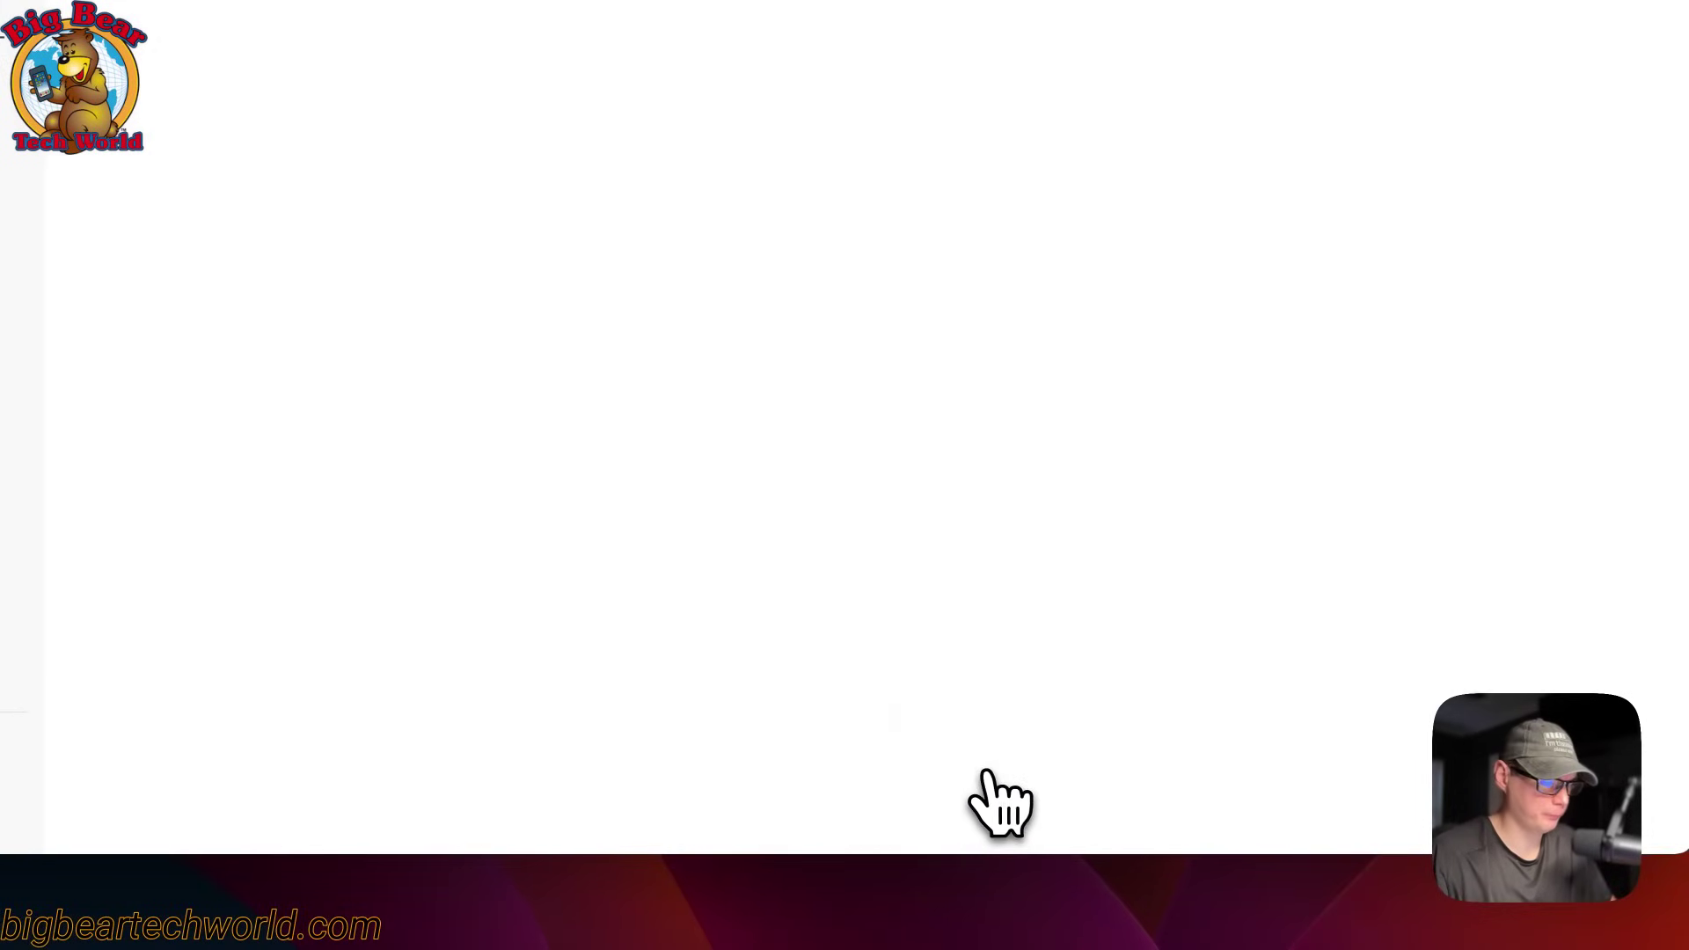
pyautogui.click(456, 238)
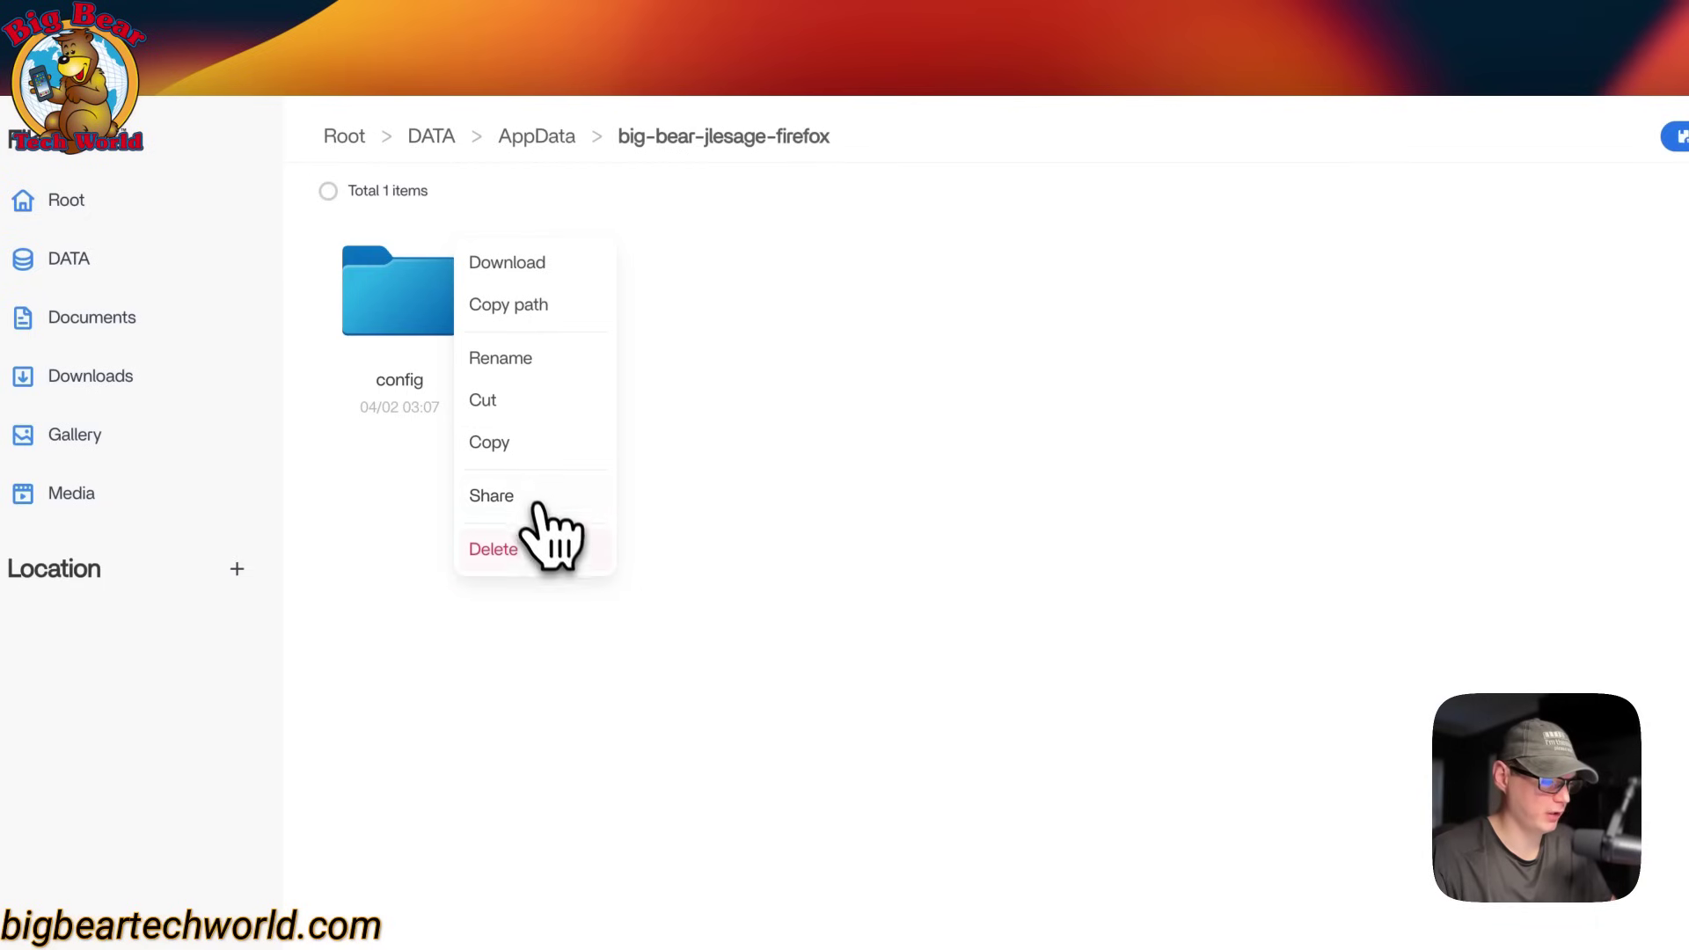
pyautogui.click(864, 595)
pyautogui.hscroll(5, 1302, 326)
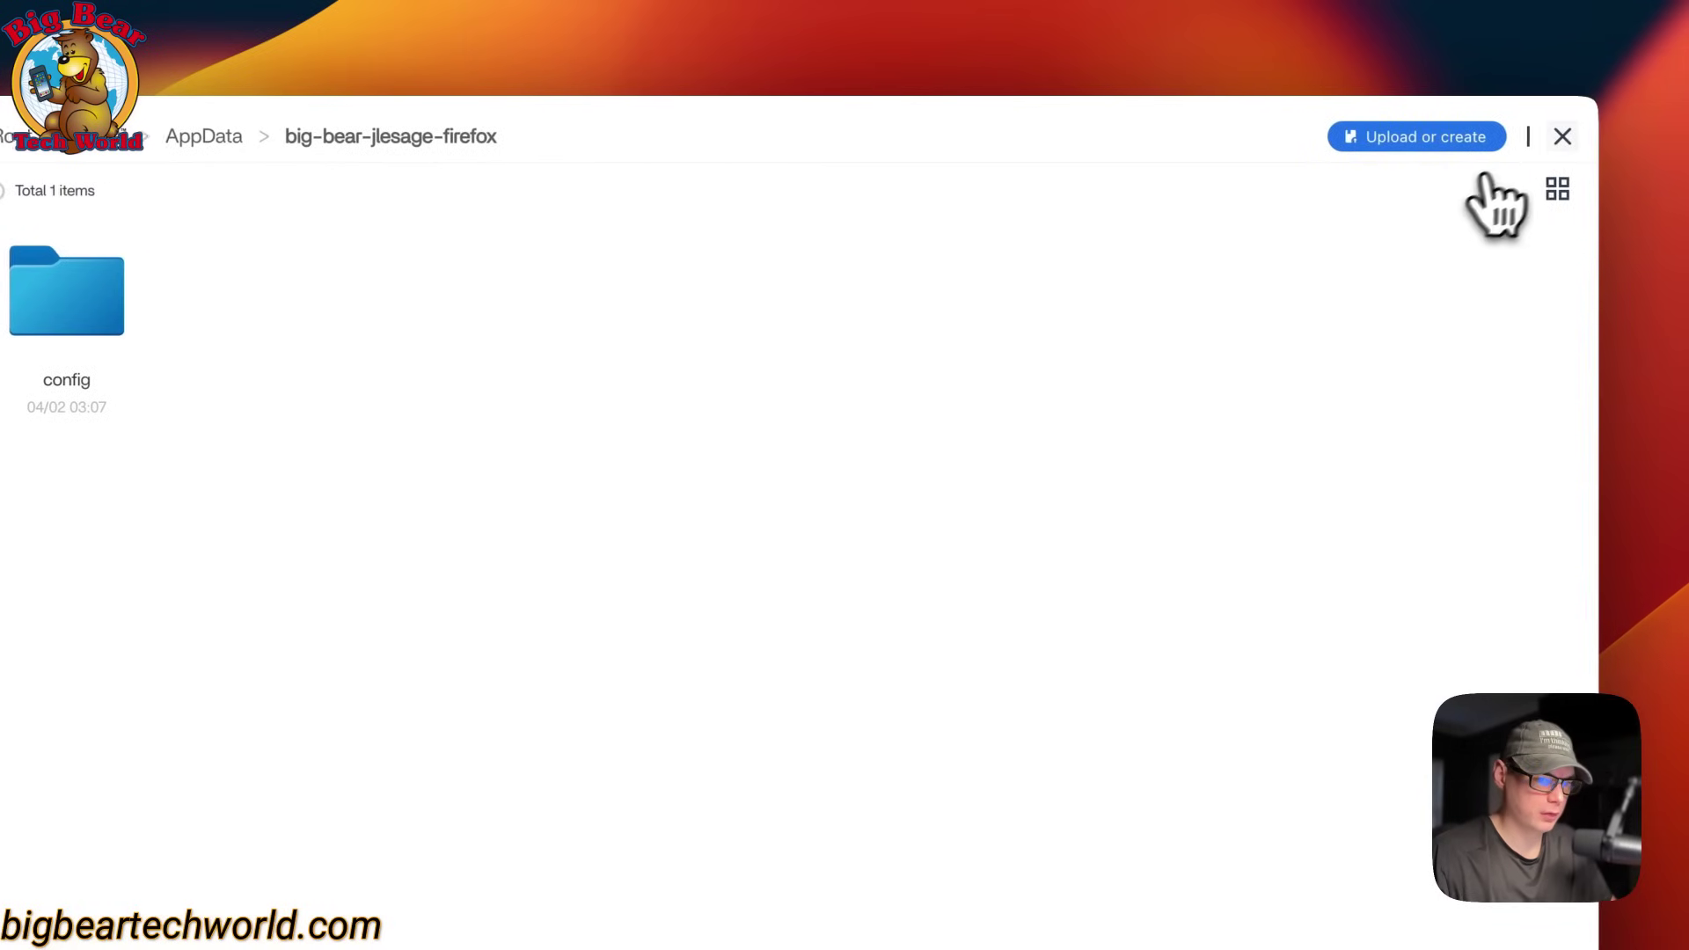
pyautogui.click(1562, 136)
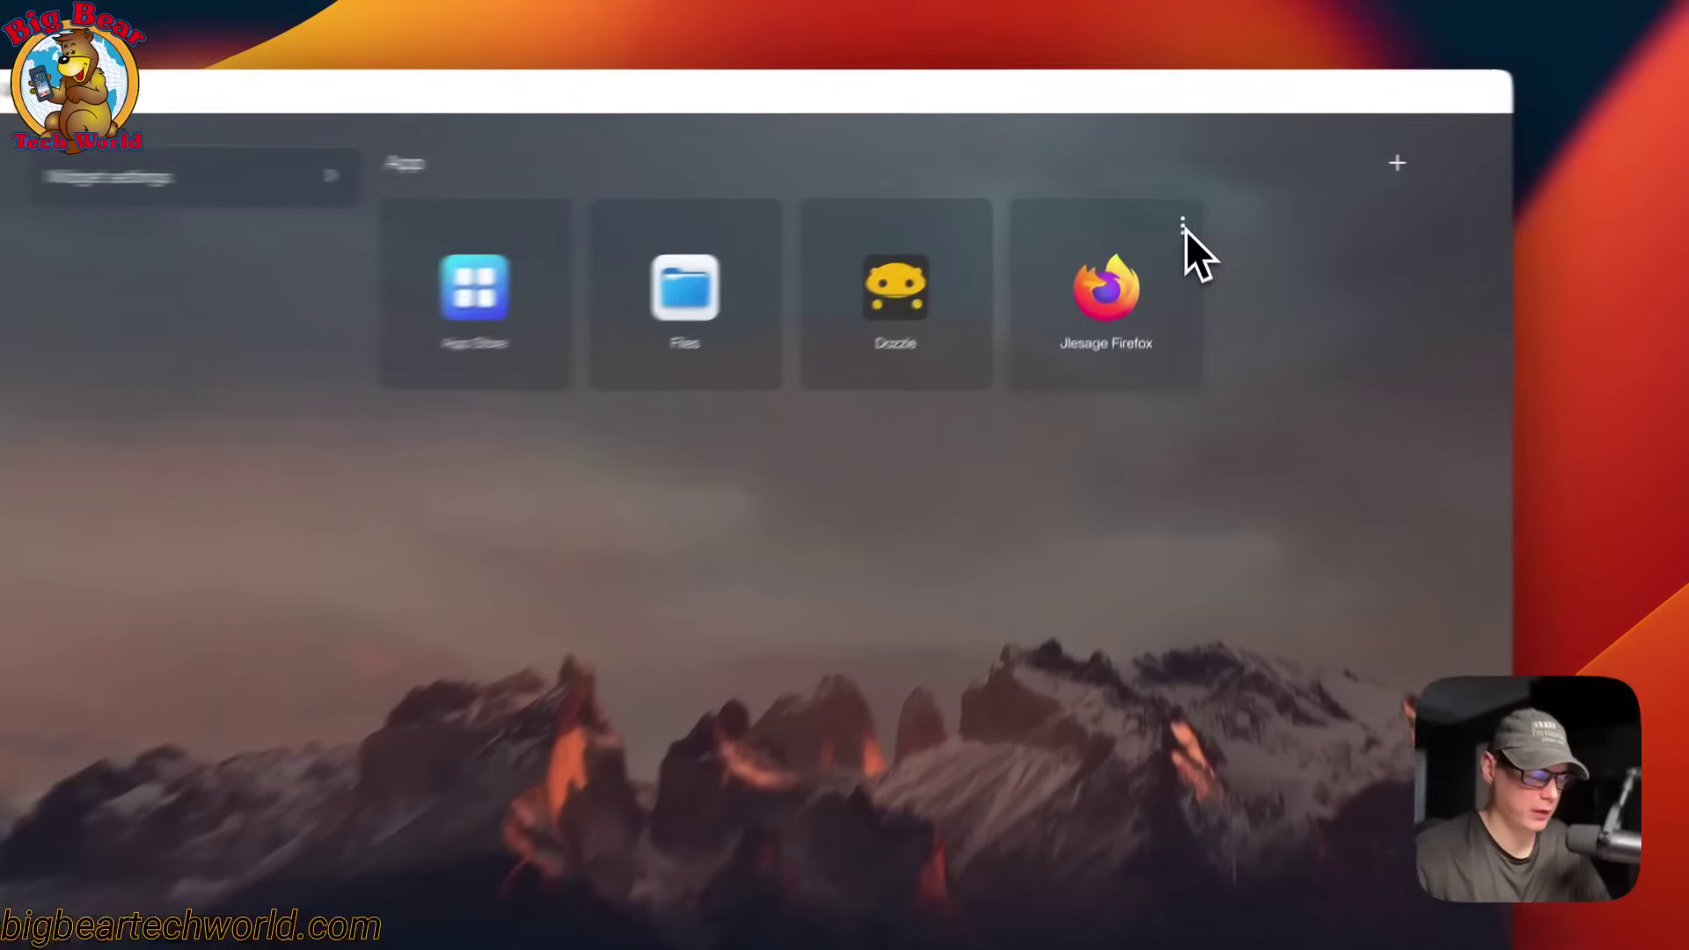
# Step: Add a 'Testing' line to the Jlesage Firefox tips note and save it
pyautogui.click(1180, 211)
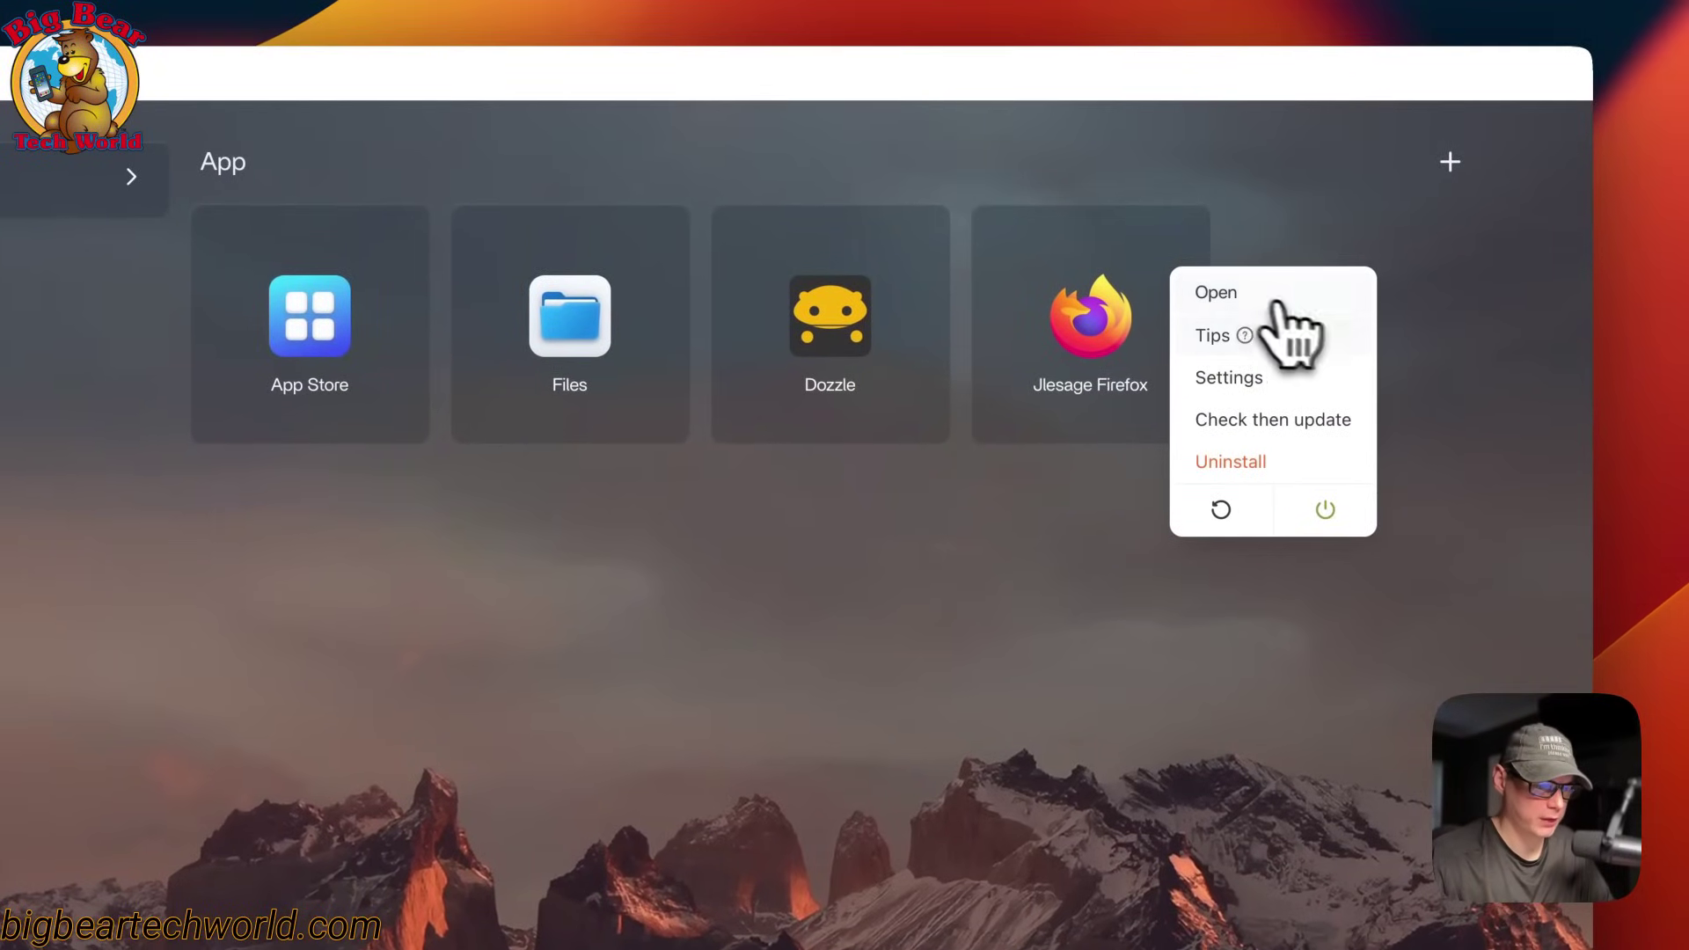
pyautogui.click(1214, 336)
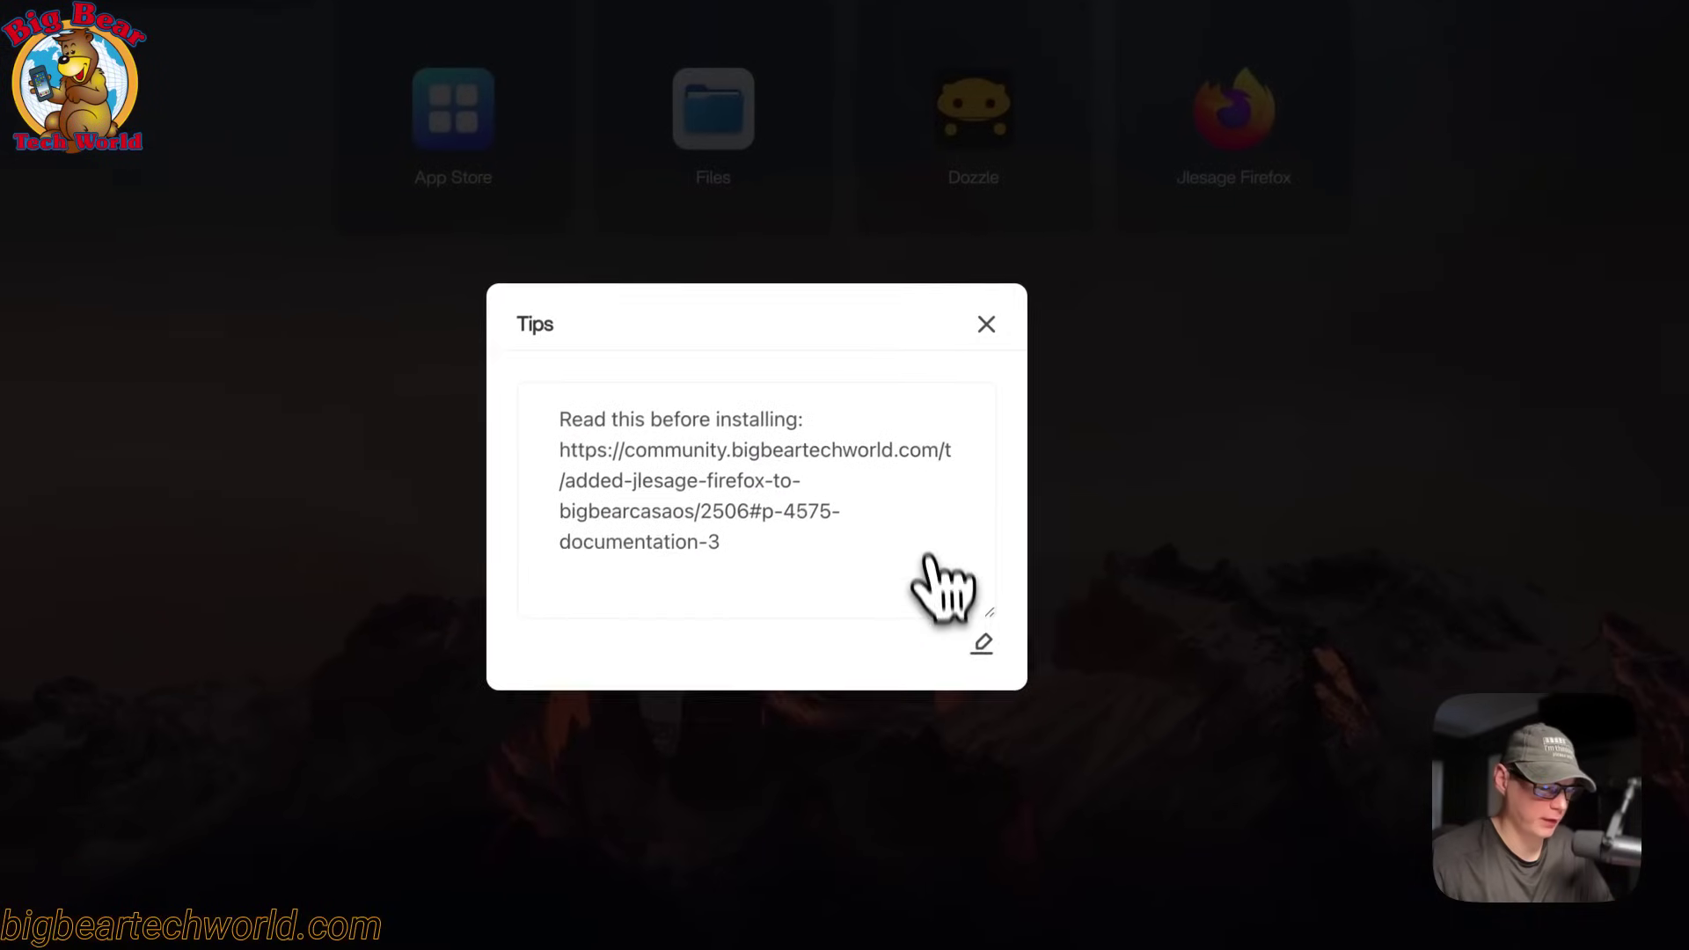
pyautogui.click(987, 635)
pyautogui.press('Return')
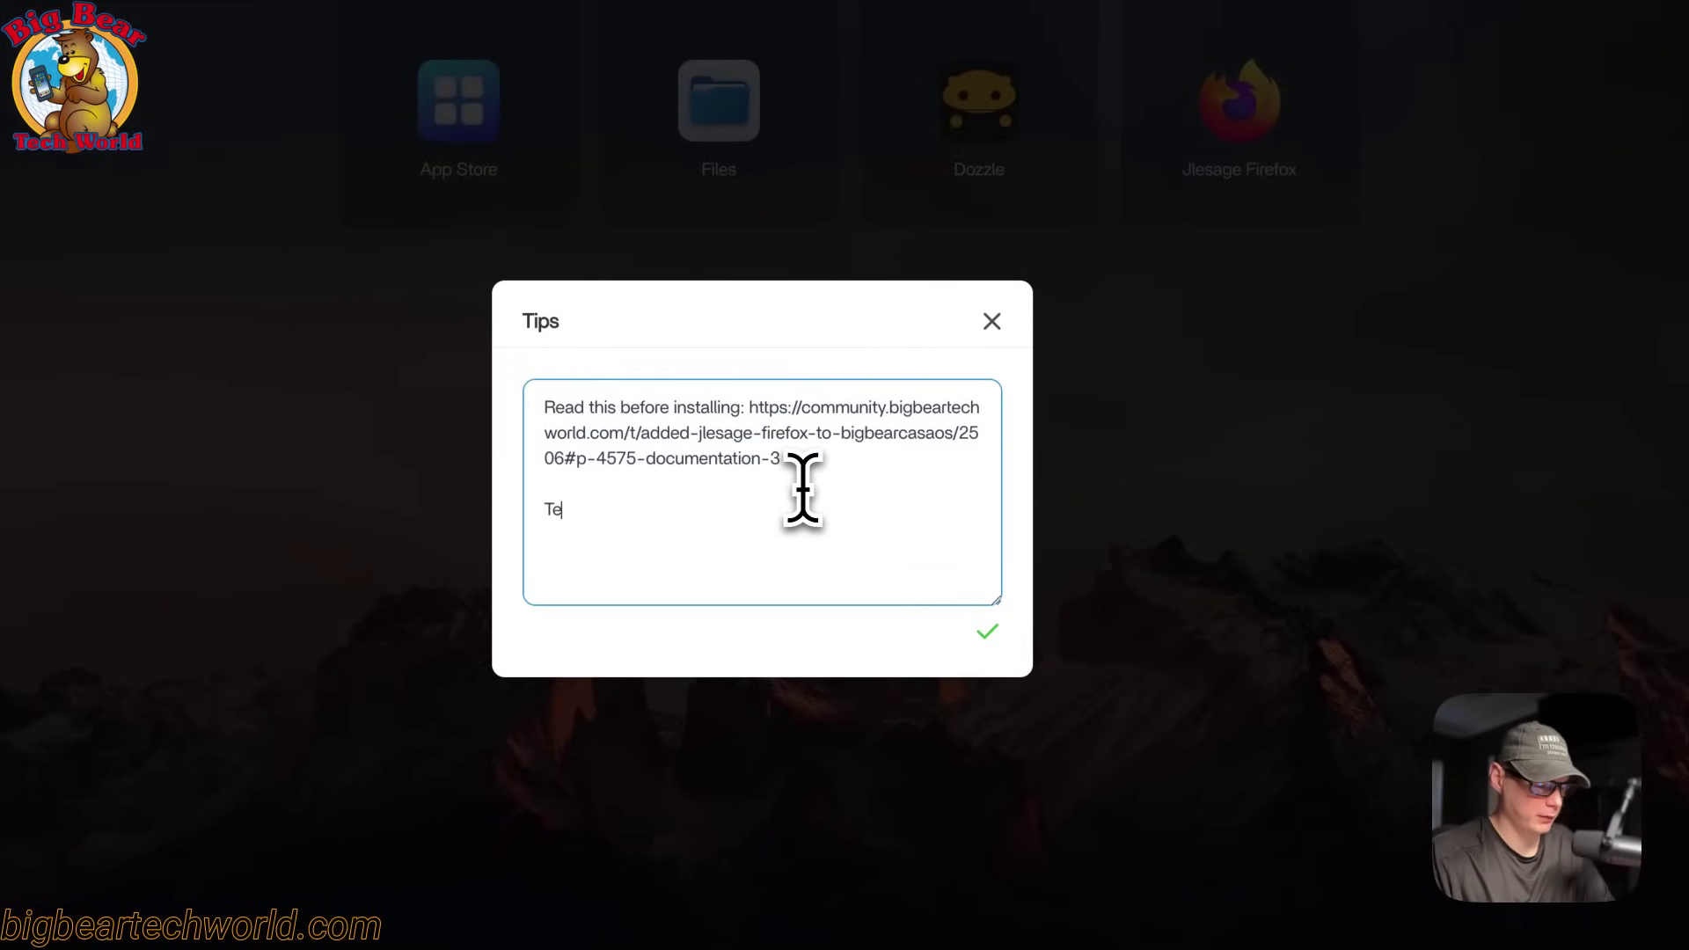
pyautogui.click(987, 633)
pyautogui.click(991, 291)
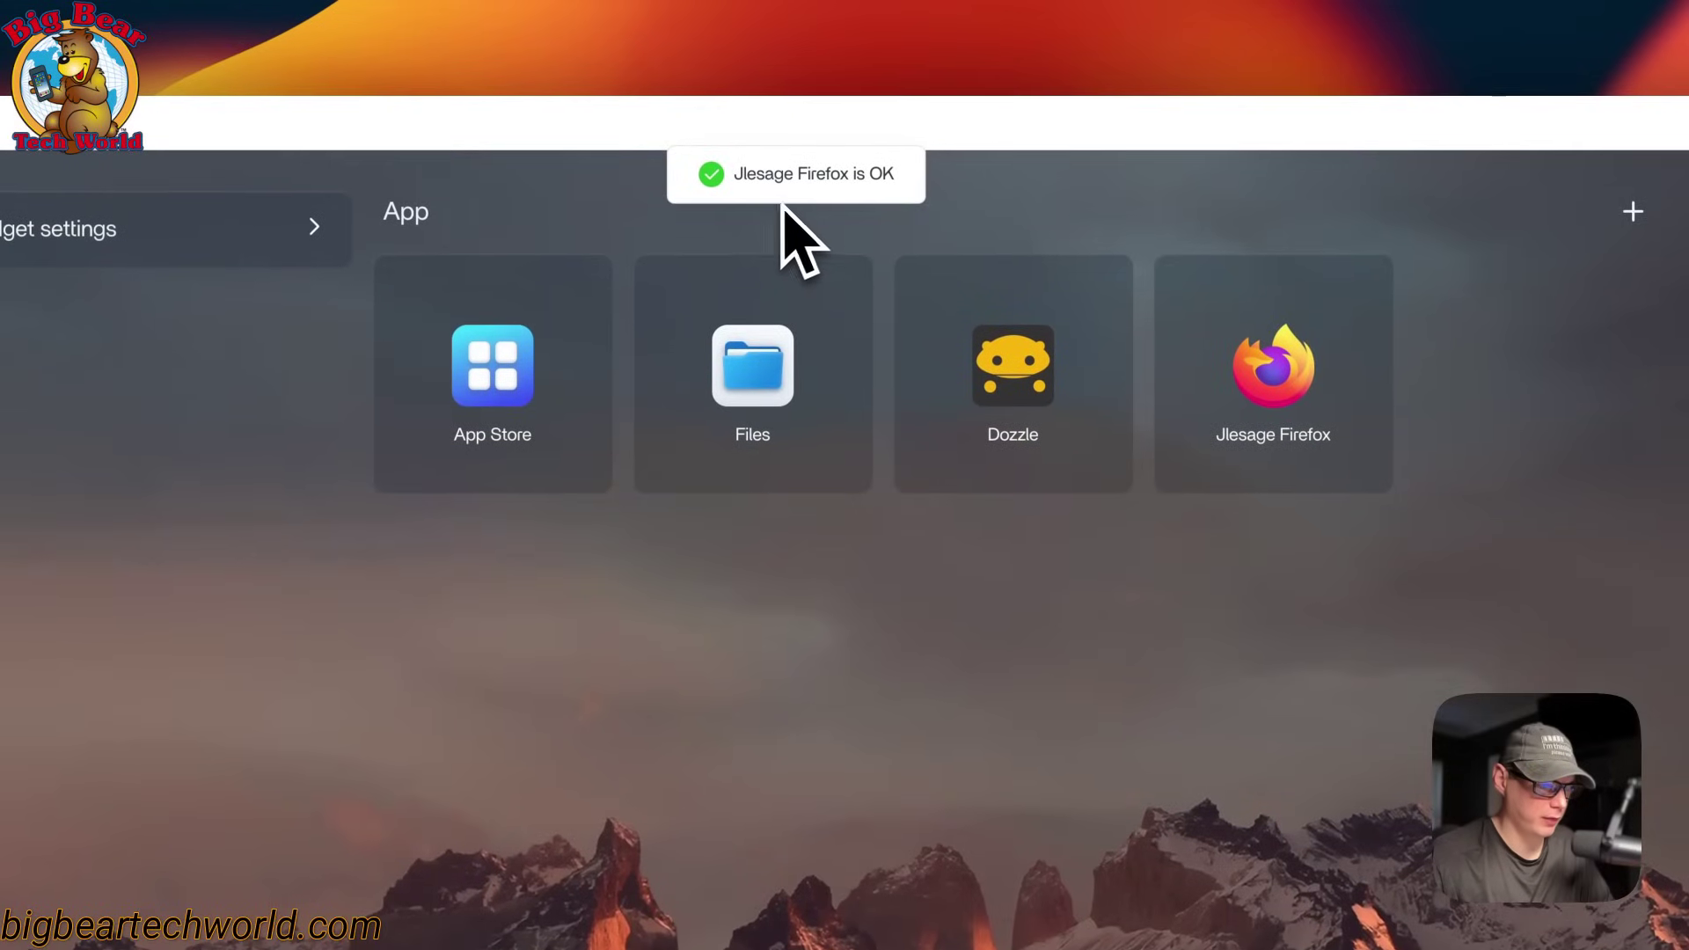
# Step: Reopen the tips to confirm the saved text, then open the container's Settings
pyautogui.click(1381, 284)
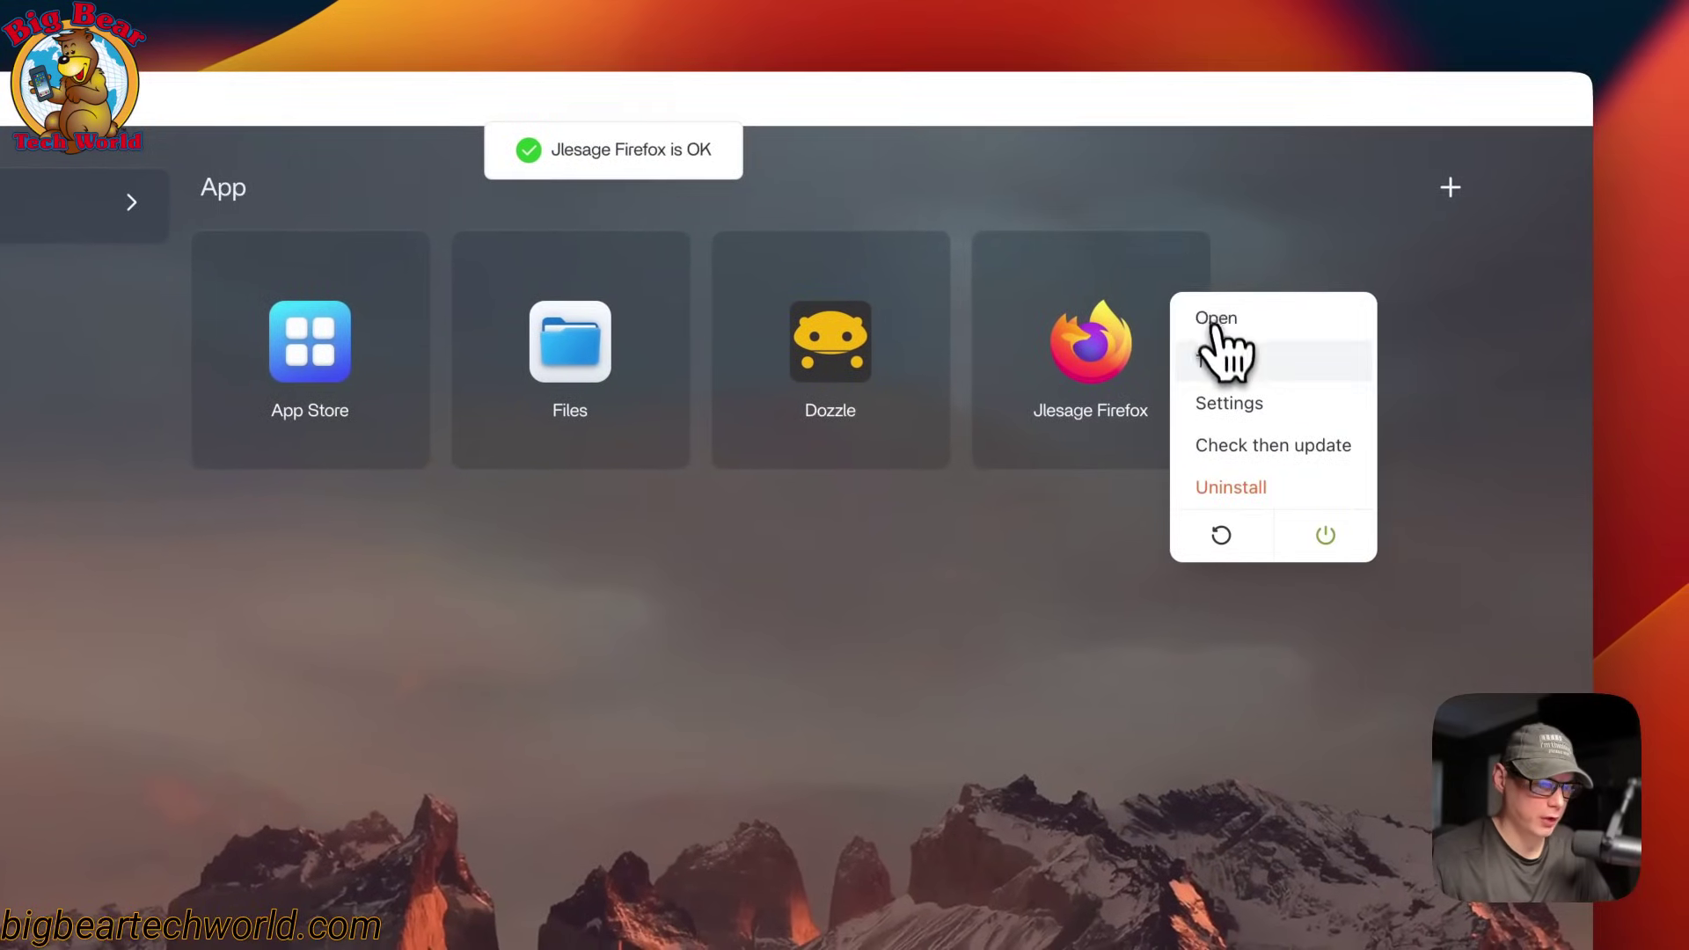
pyautogui.click(1223, 360)
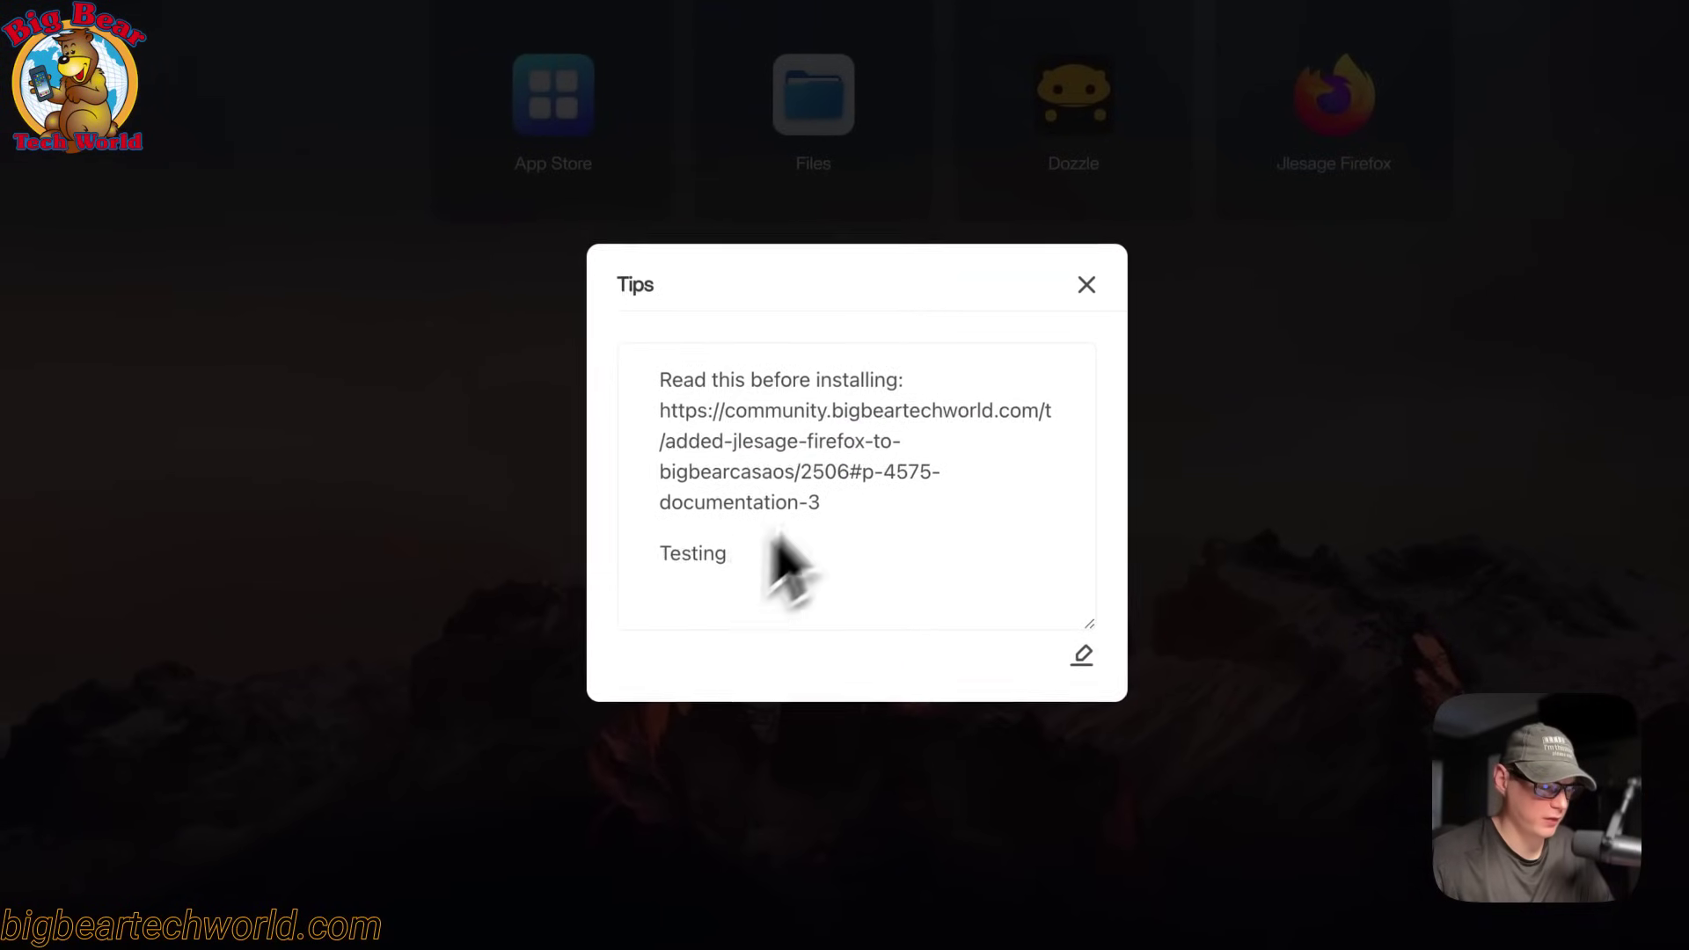
pyautogui.click(1087, 284)
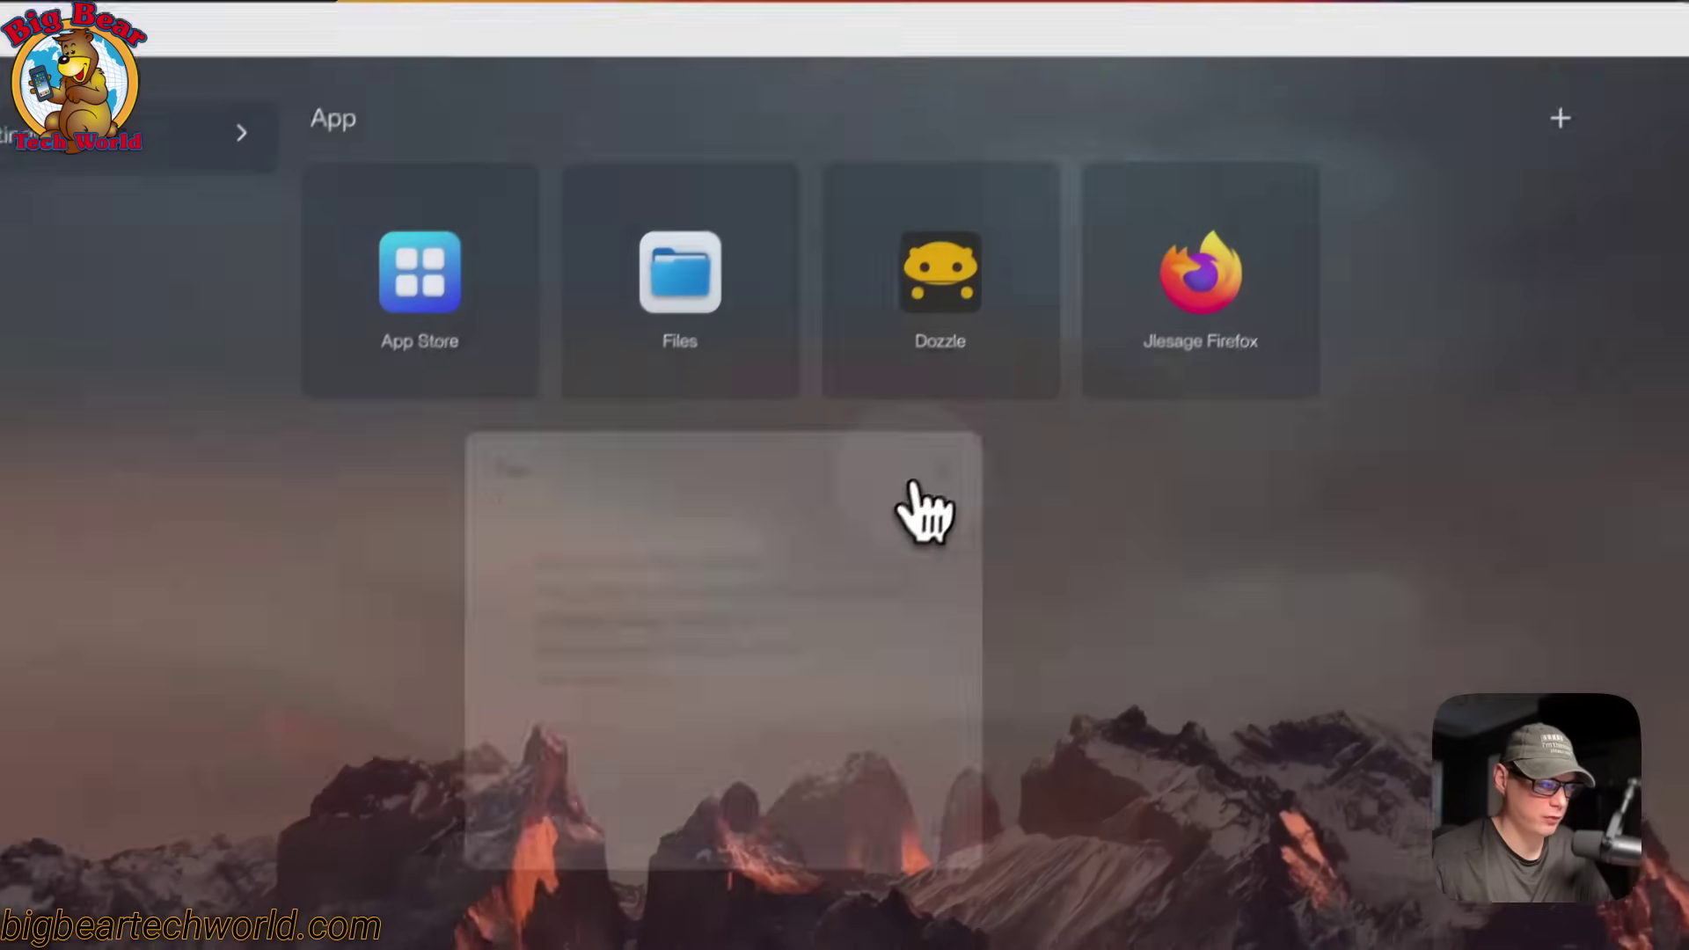
pyautogui.click(1269, 239)
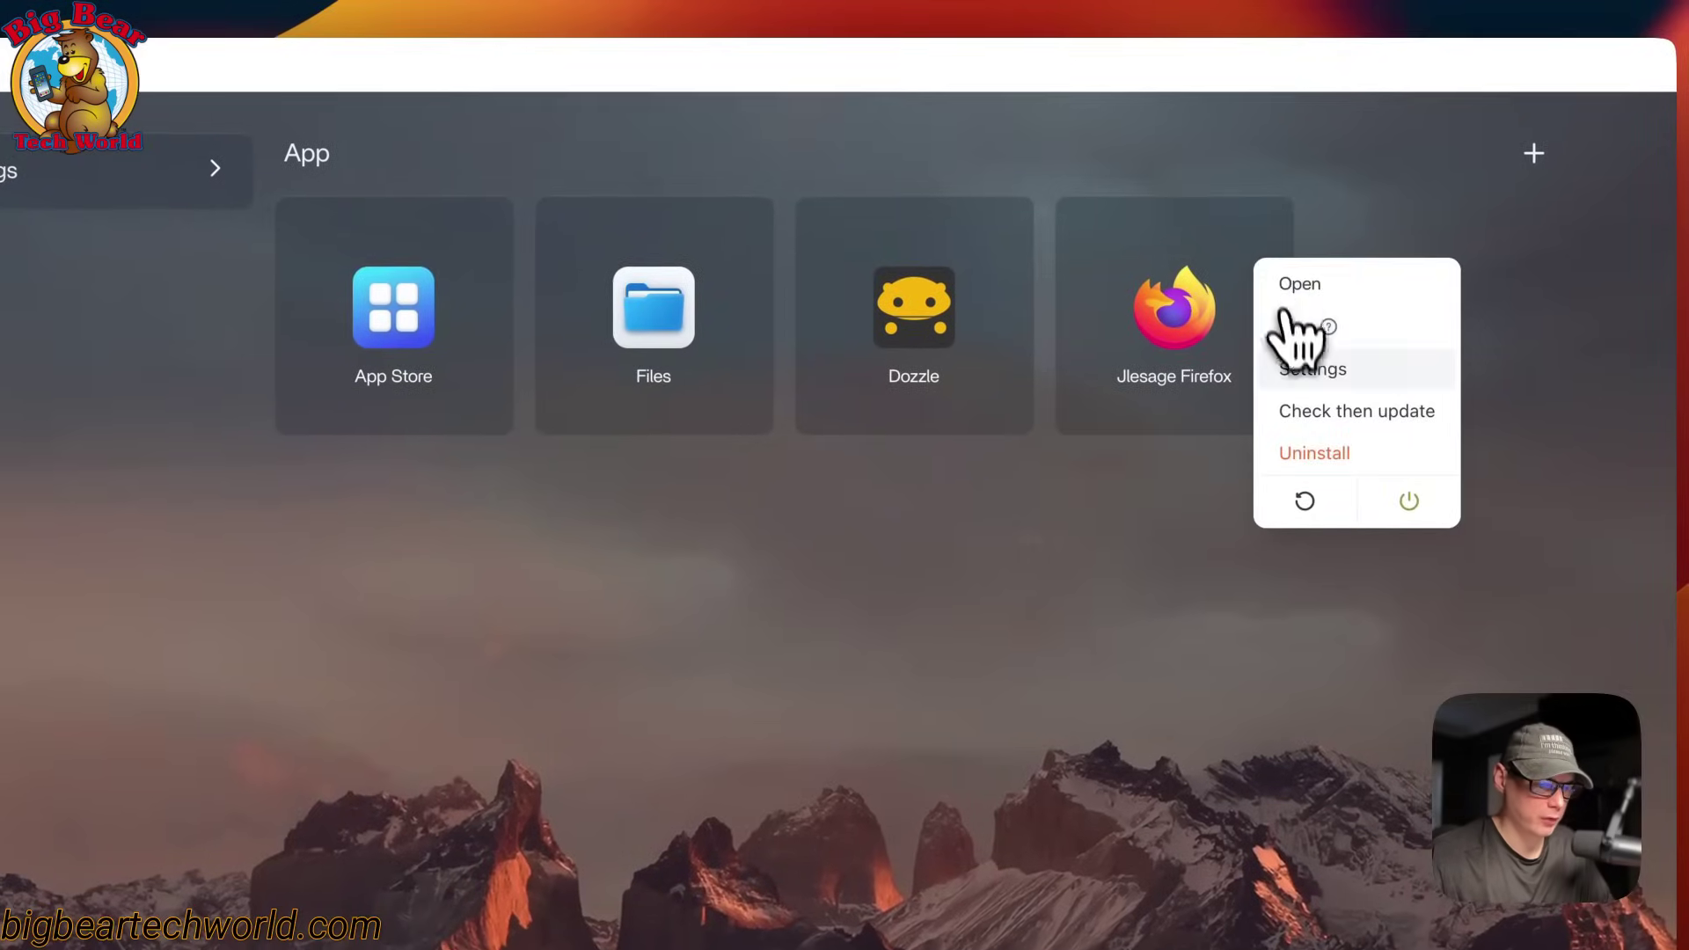
pyautogui.click(1298, 362)
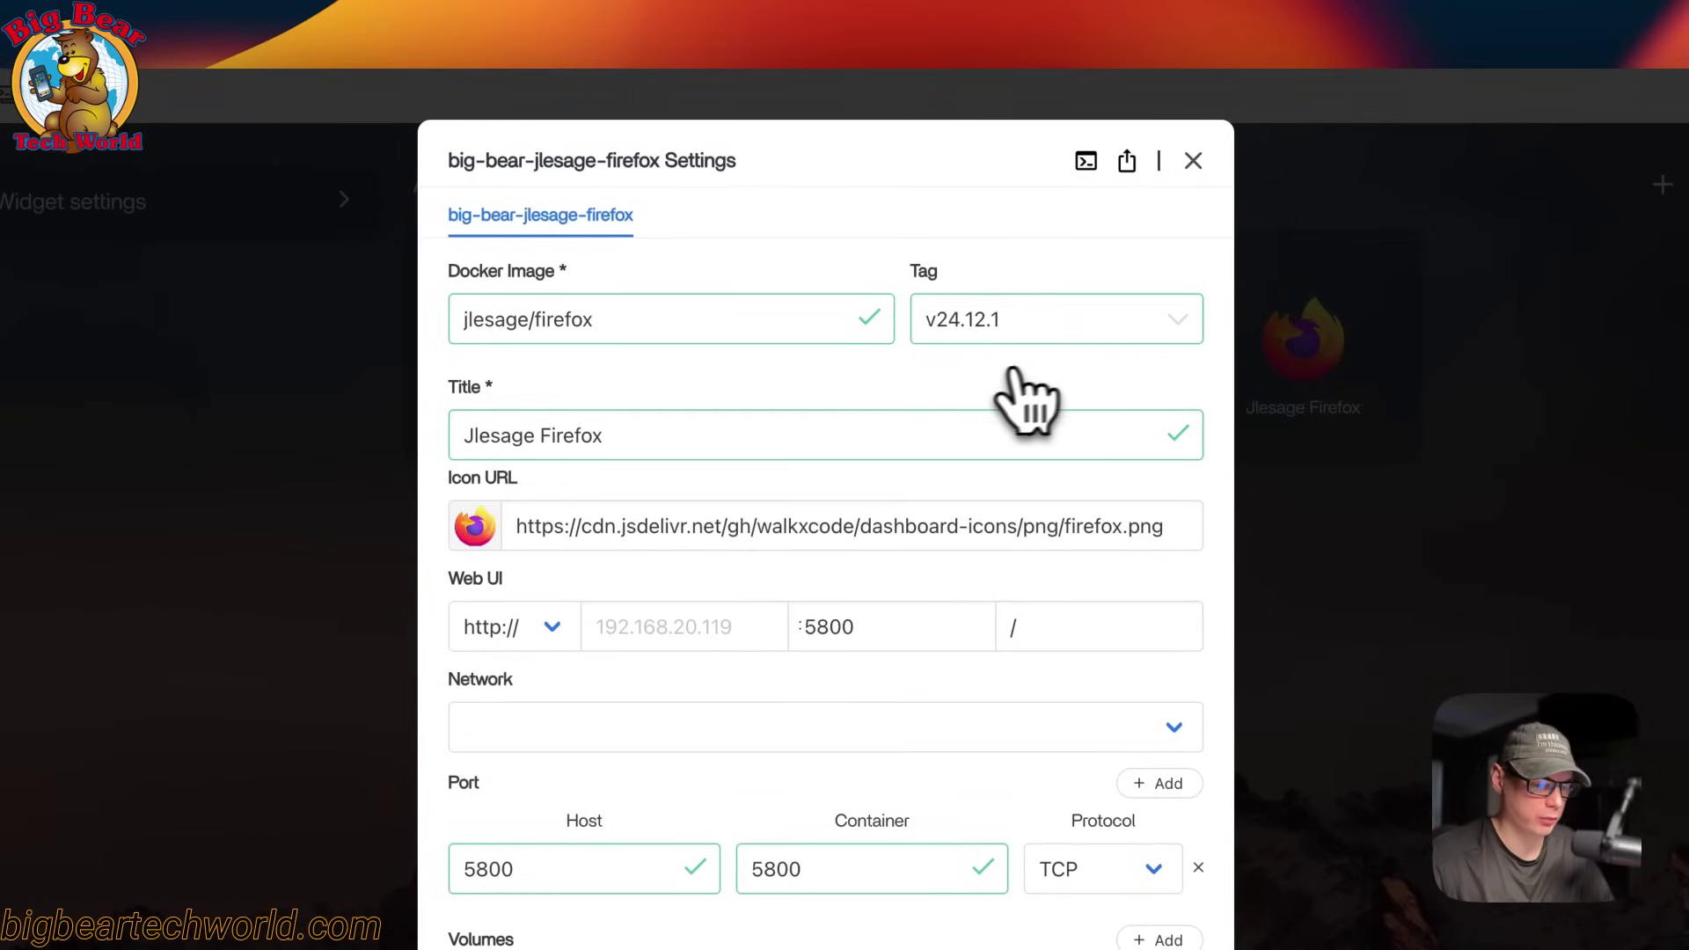
# Step: Change the Port Host value from 5800 to 5801 and review the rest of the form
pyautogui.scroll(-6, 880, 480)
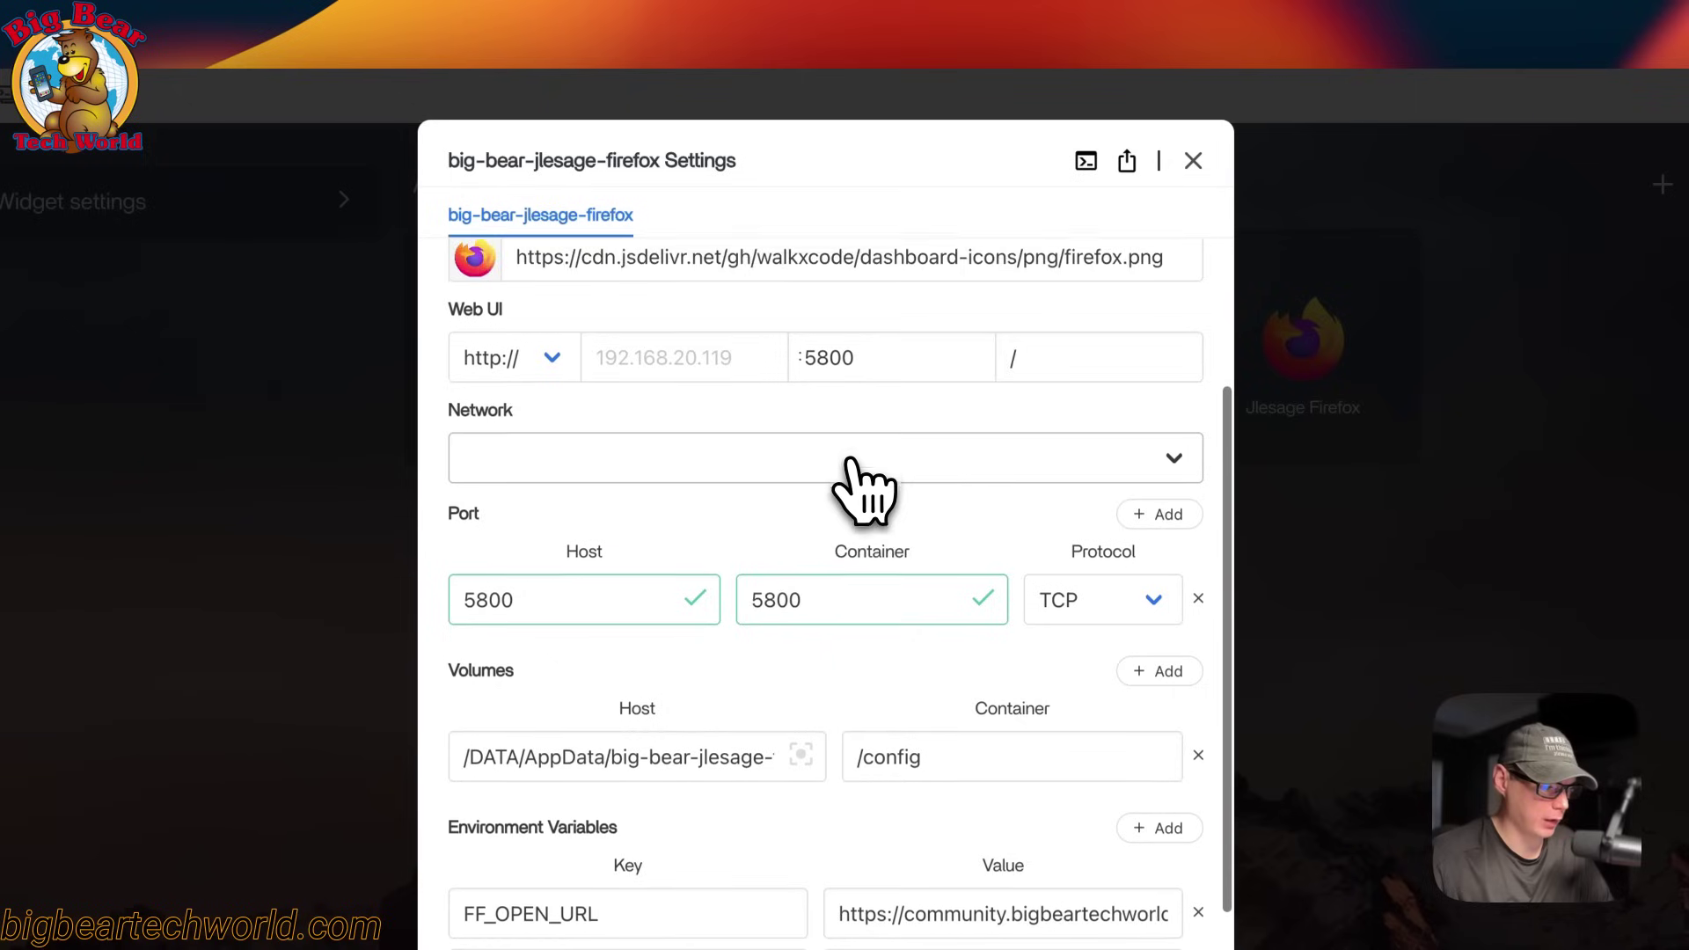
pyautogui.scroll(1, 861, 483)
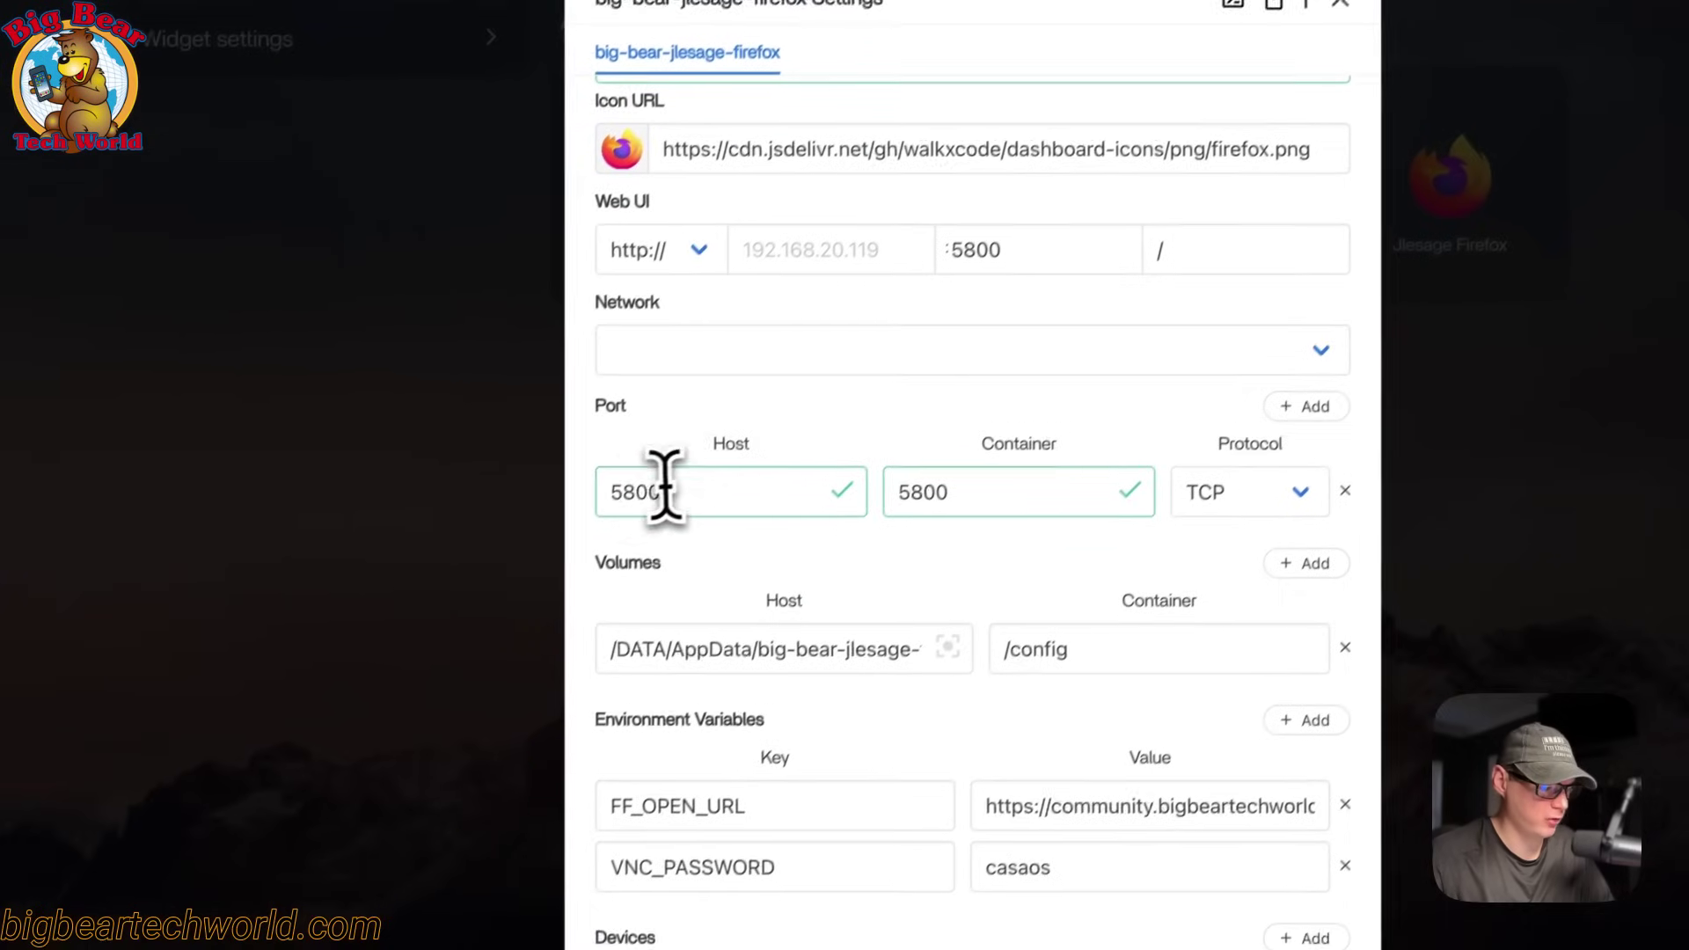
pyautogui.click(653, 538)
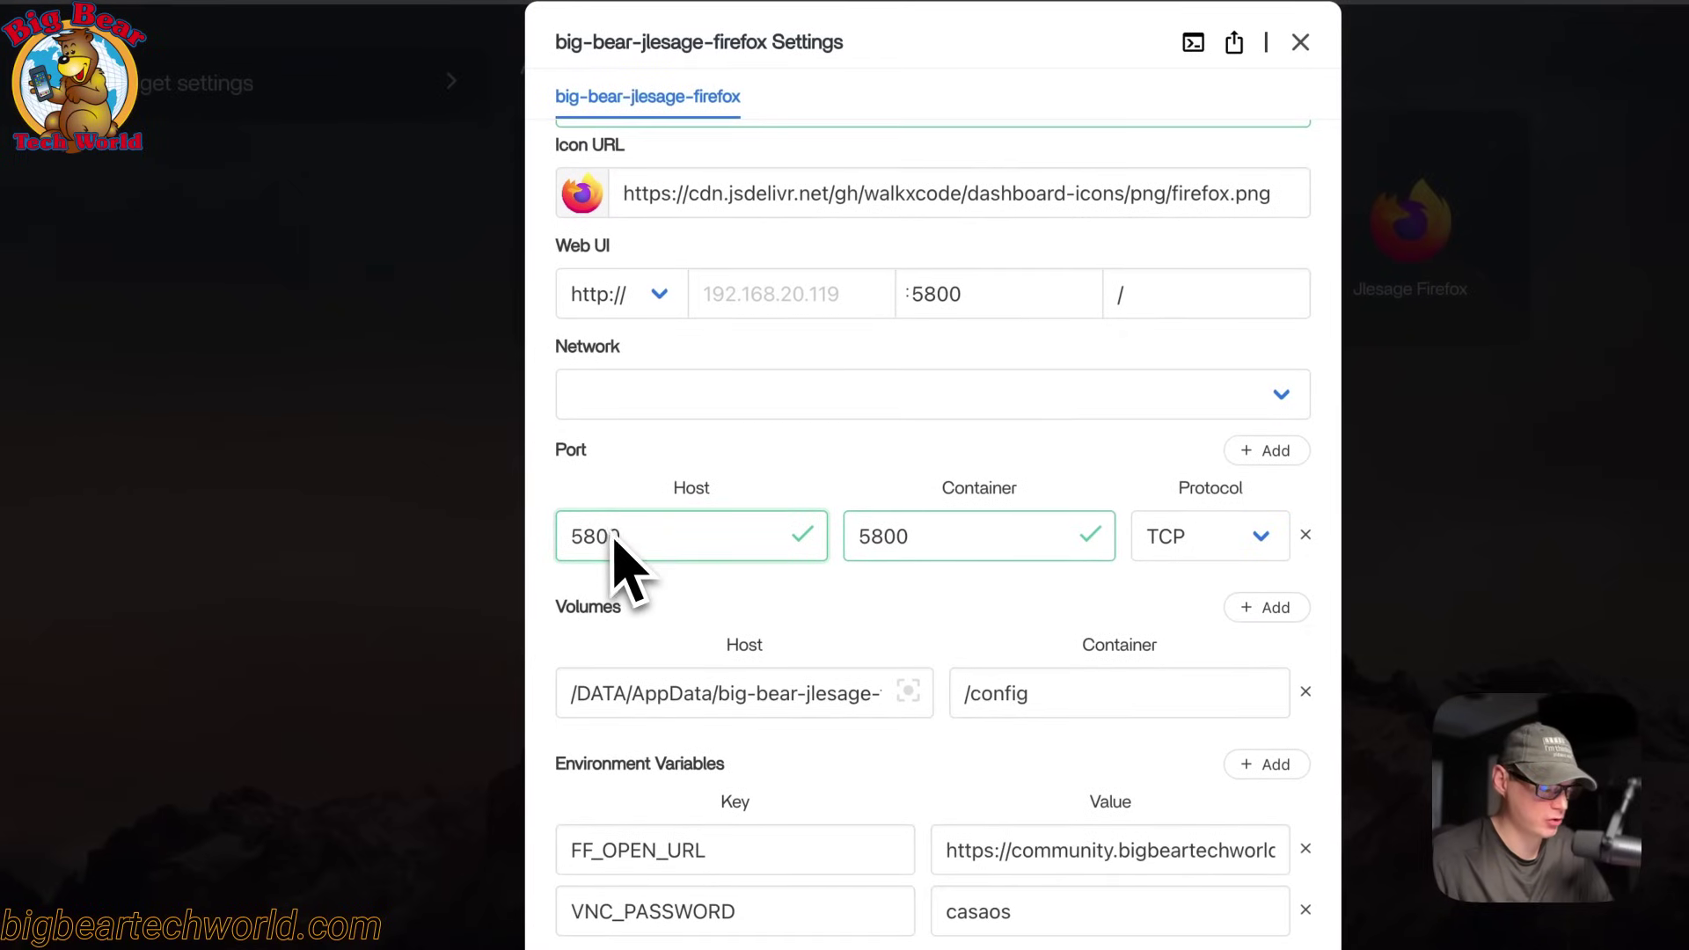
pyautogui.press('BackSpace')
pyautogui.write('1')
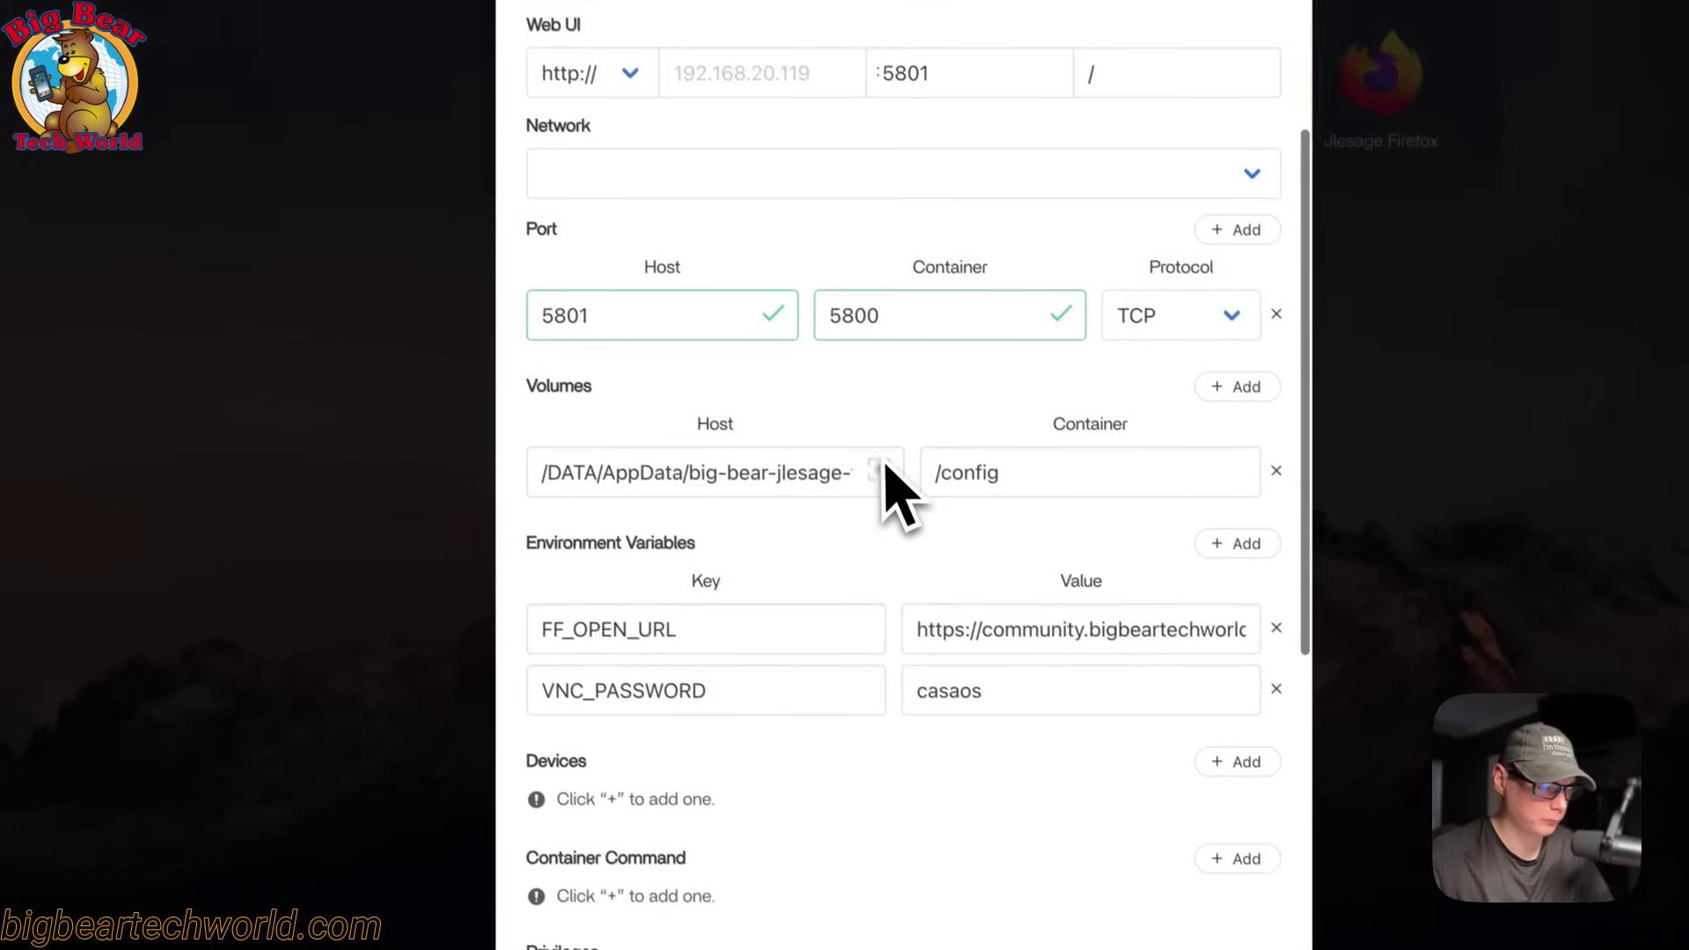
pyautogui.scroll(-2, 892, 486)
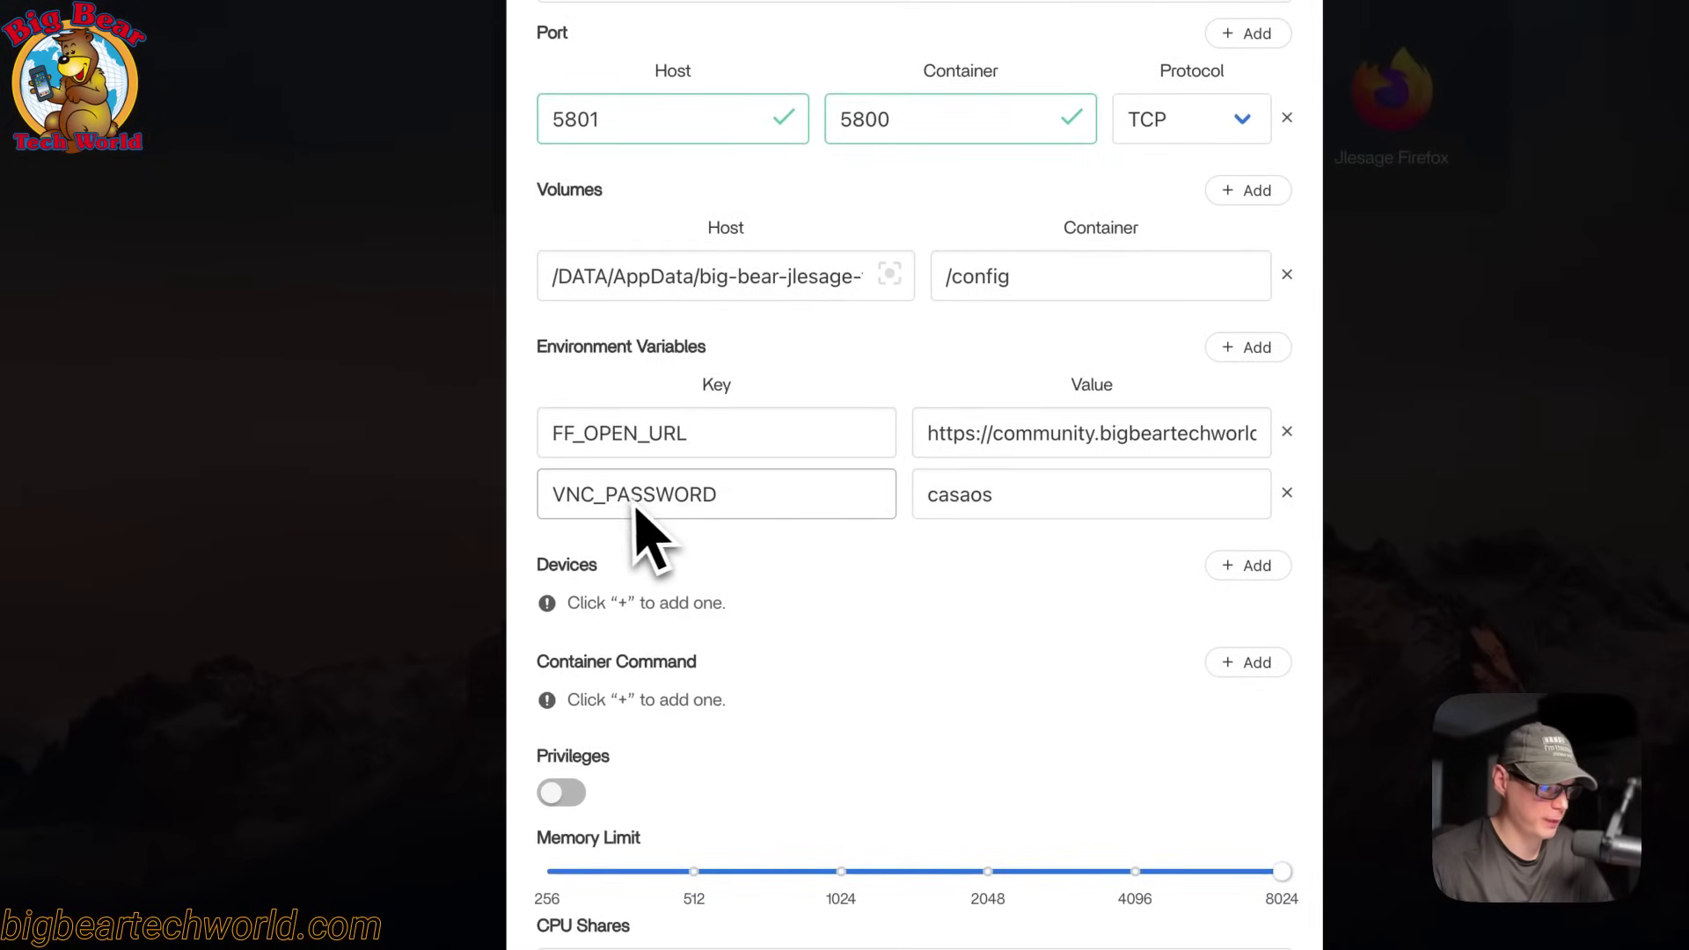
pyautogui.click(1001, 494)
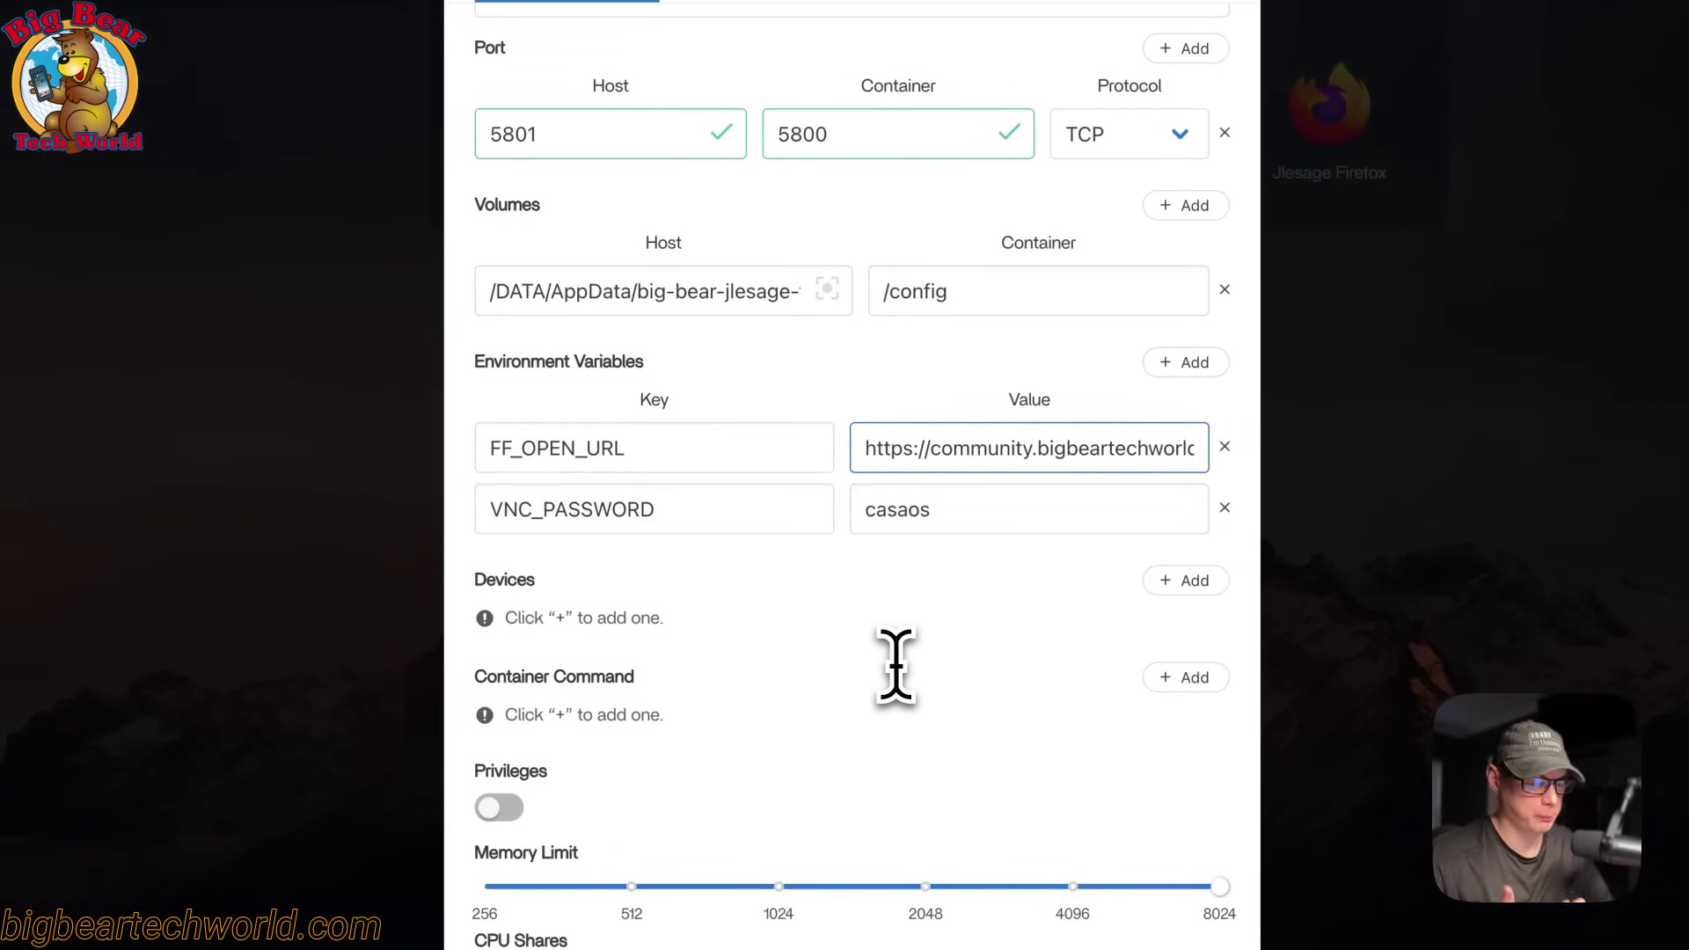
pyautogui.scroll(-4, 895, 664)
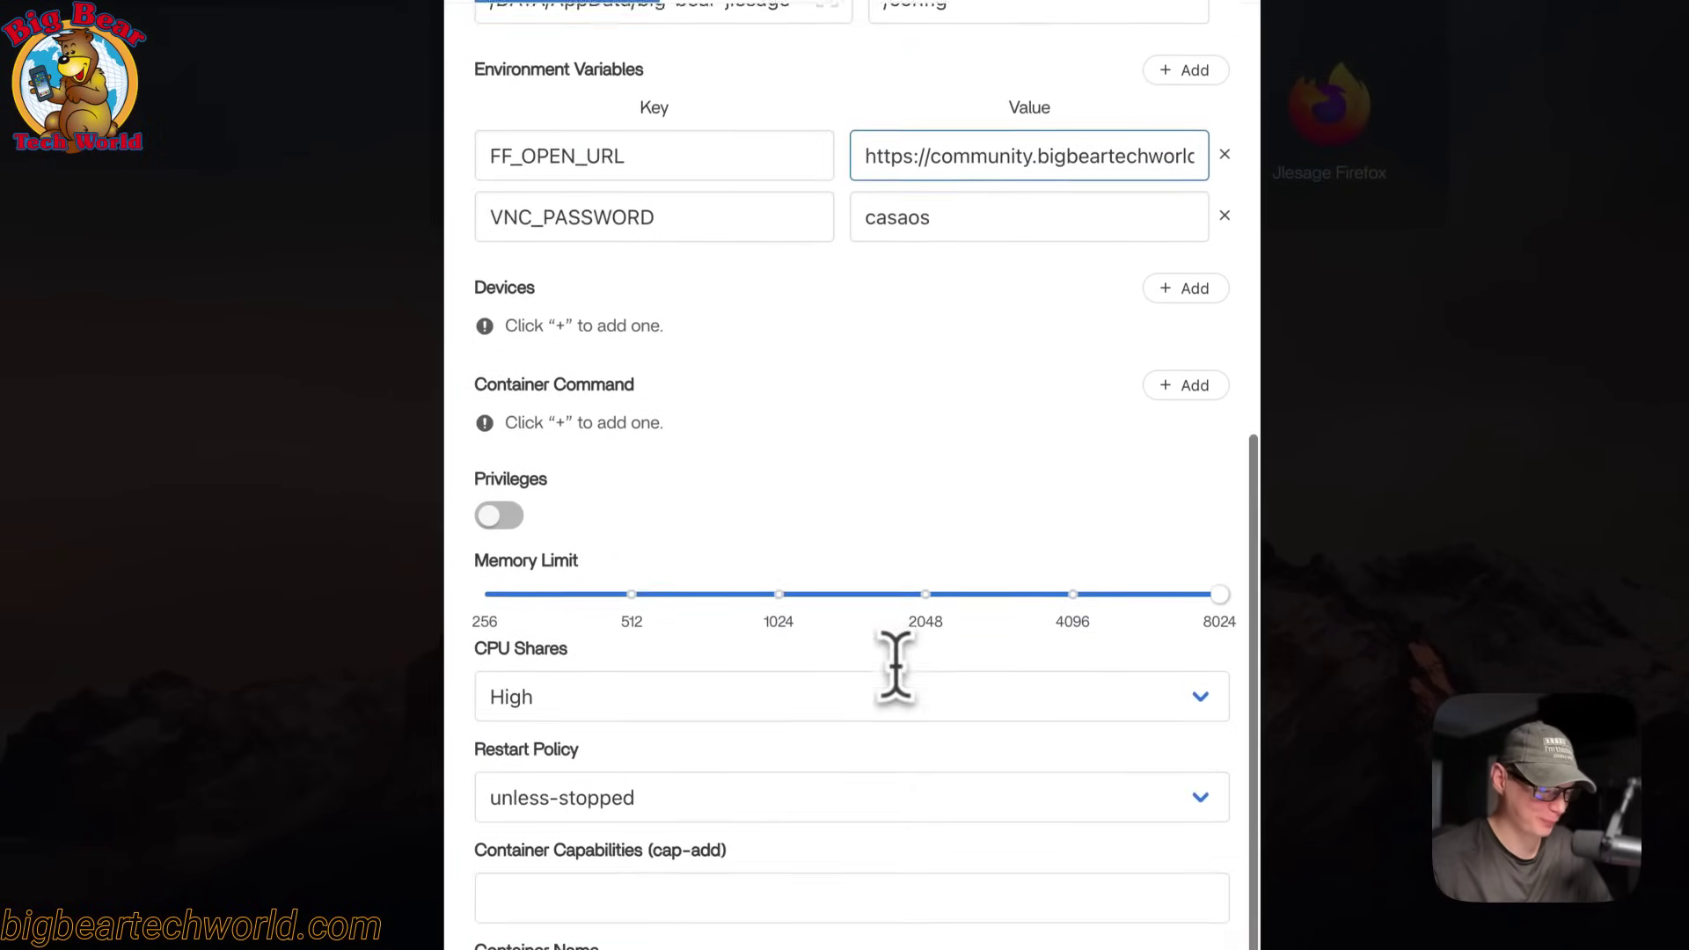
pyautogui.scroll(10, 883, 655)
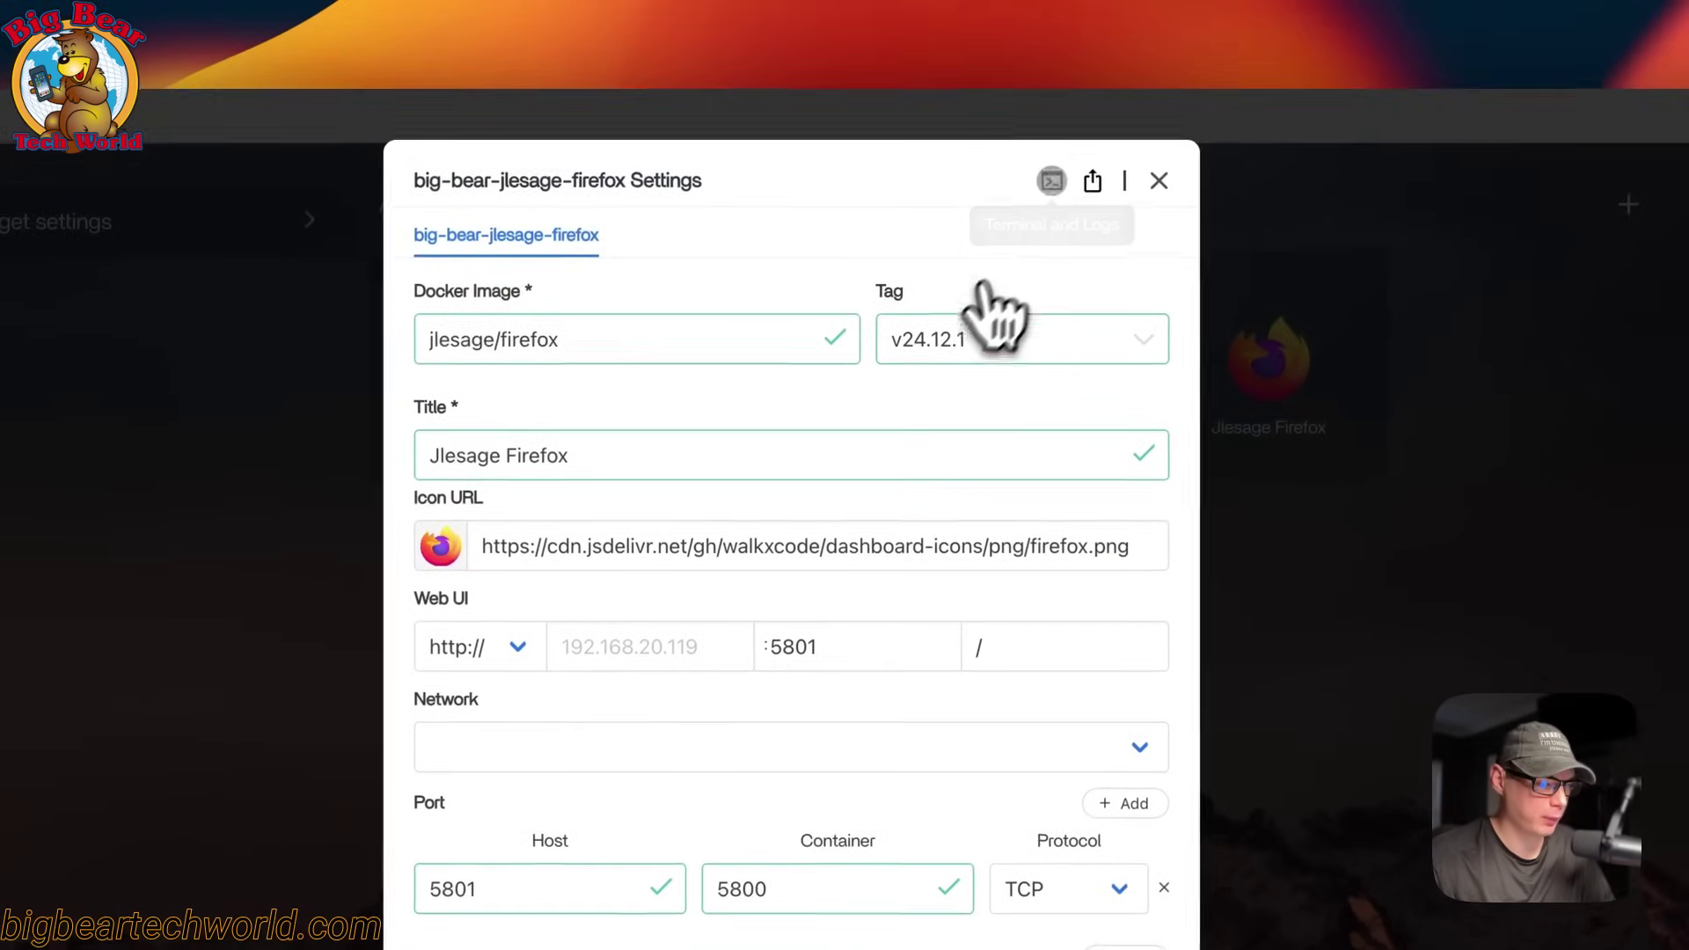
pyautogui.click(1049, 188)
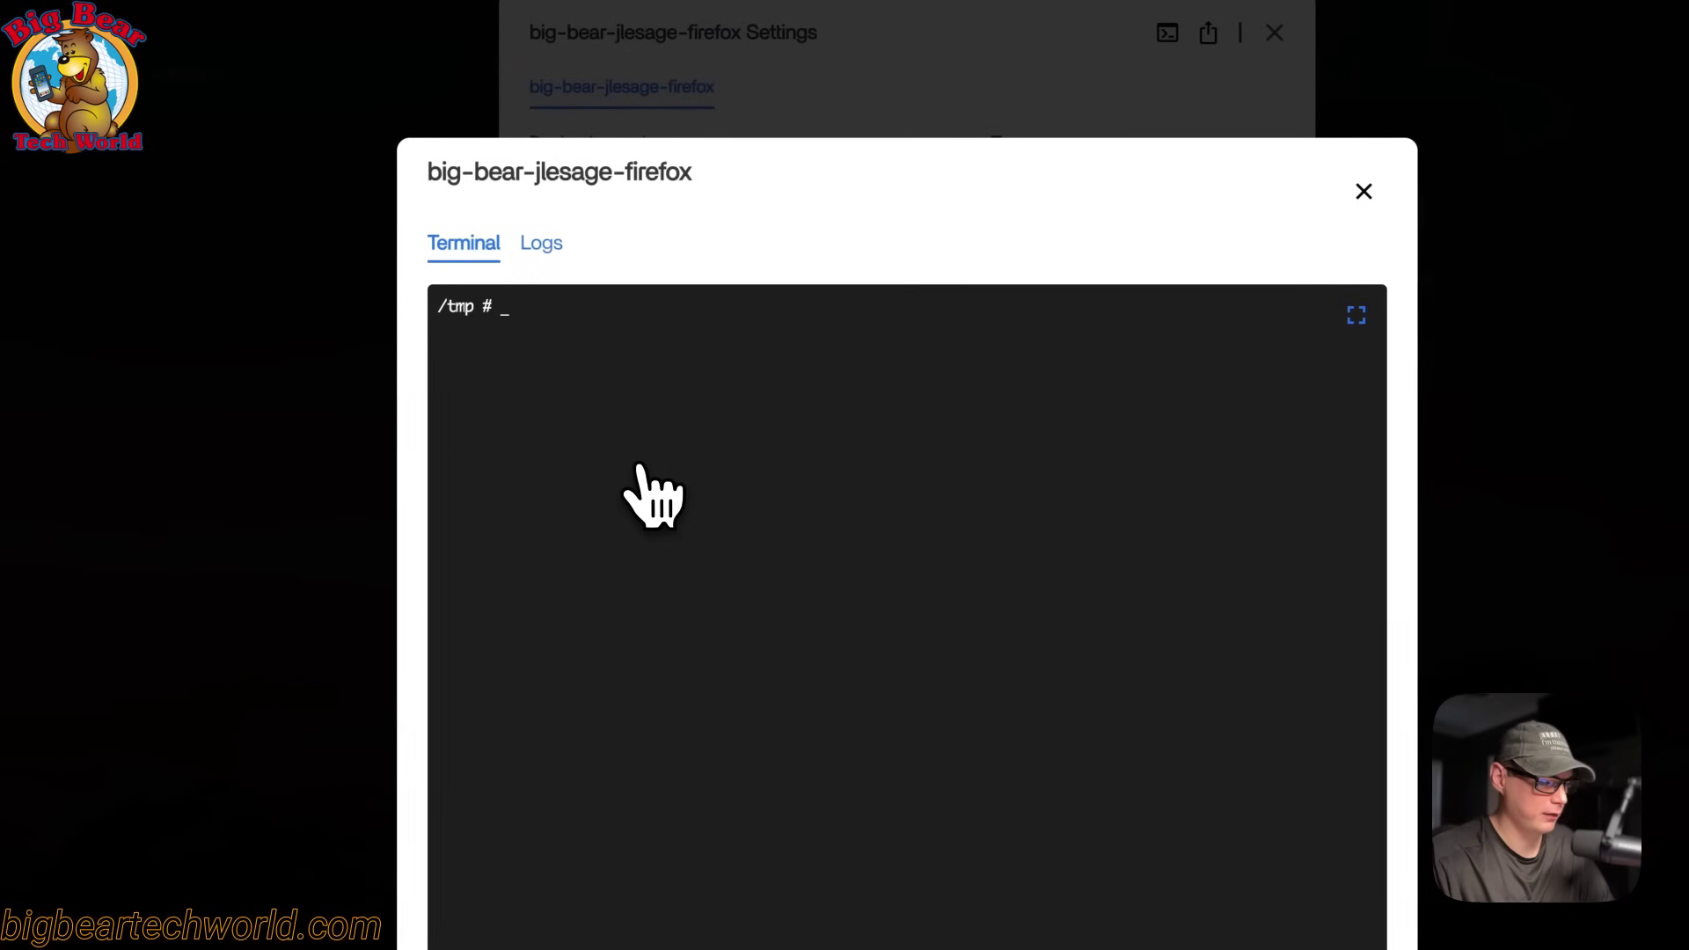
pyautogui.write('ls')
pyautogui.press('Return')
pyautogui.click(541, 243)
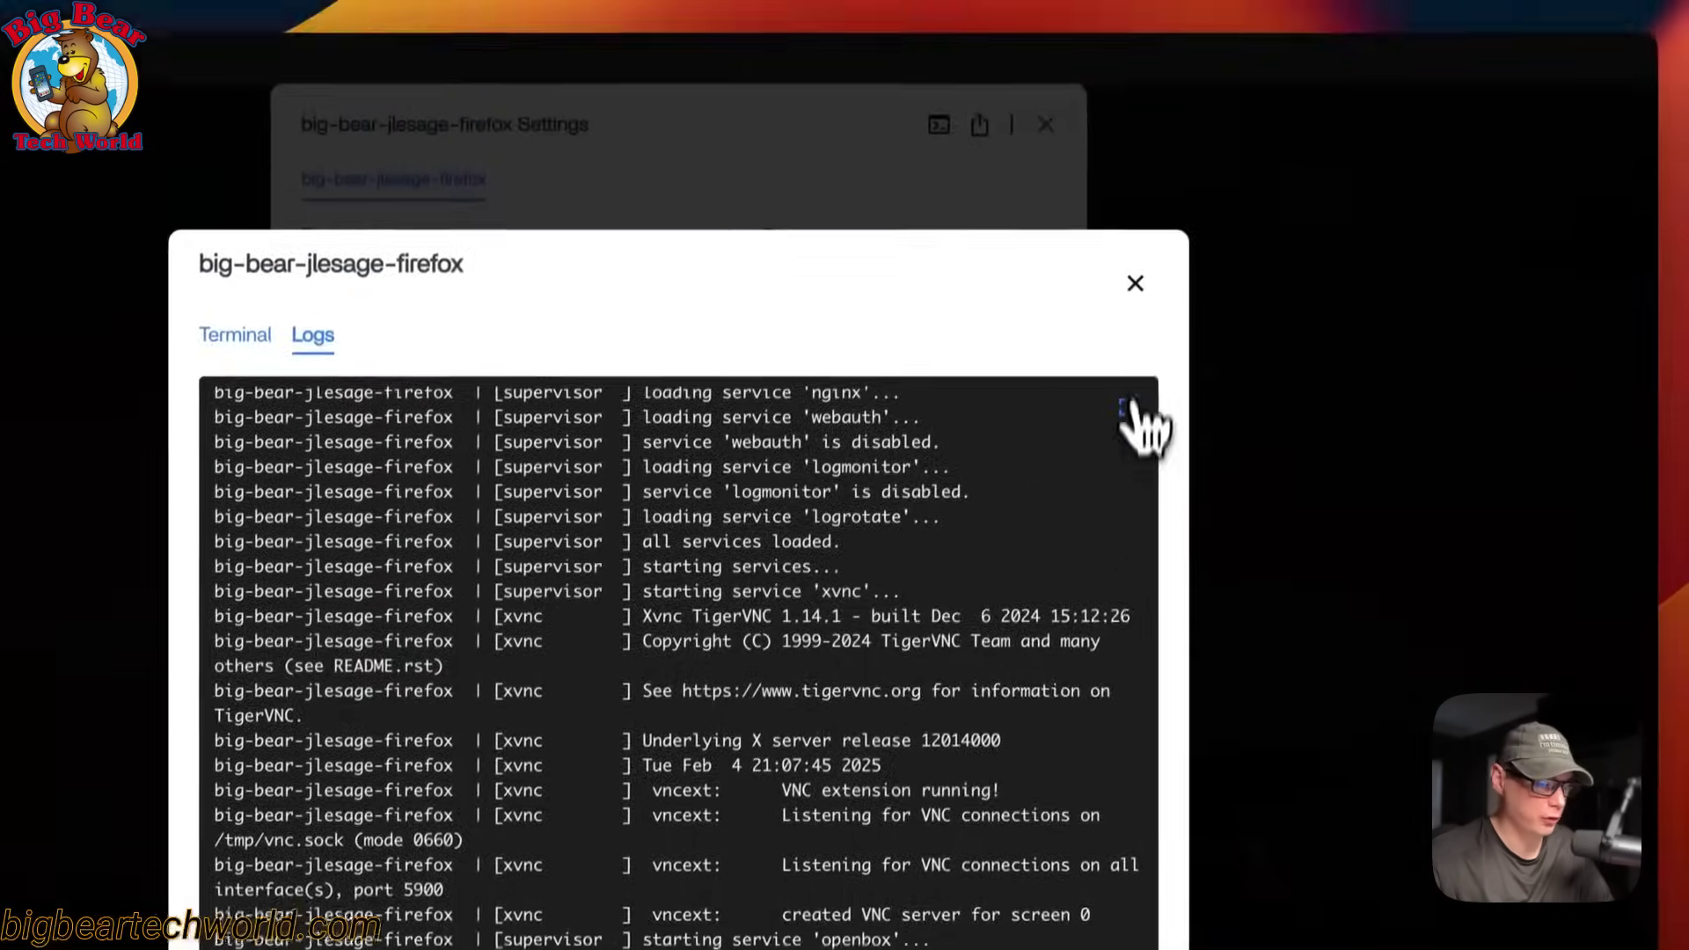
pyautogui.click(1135, 282)
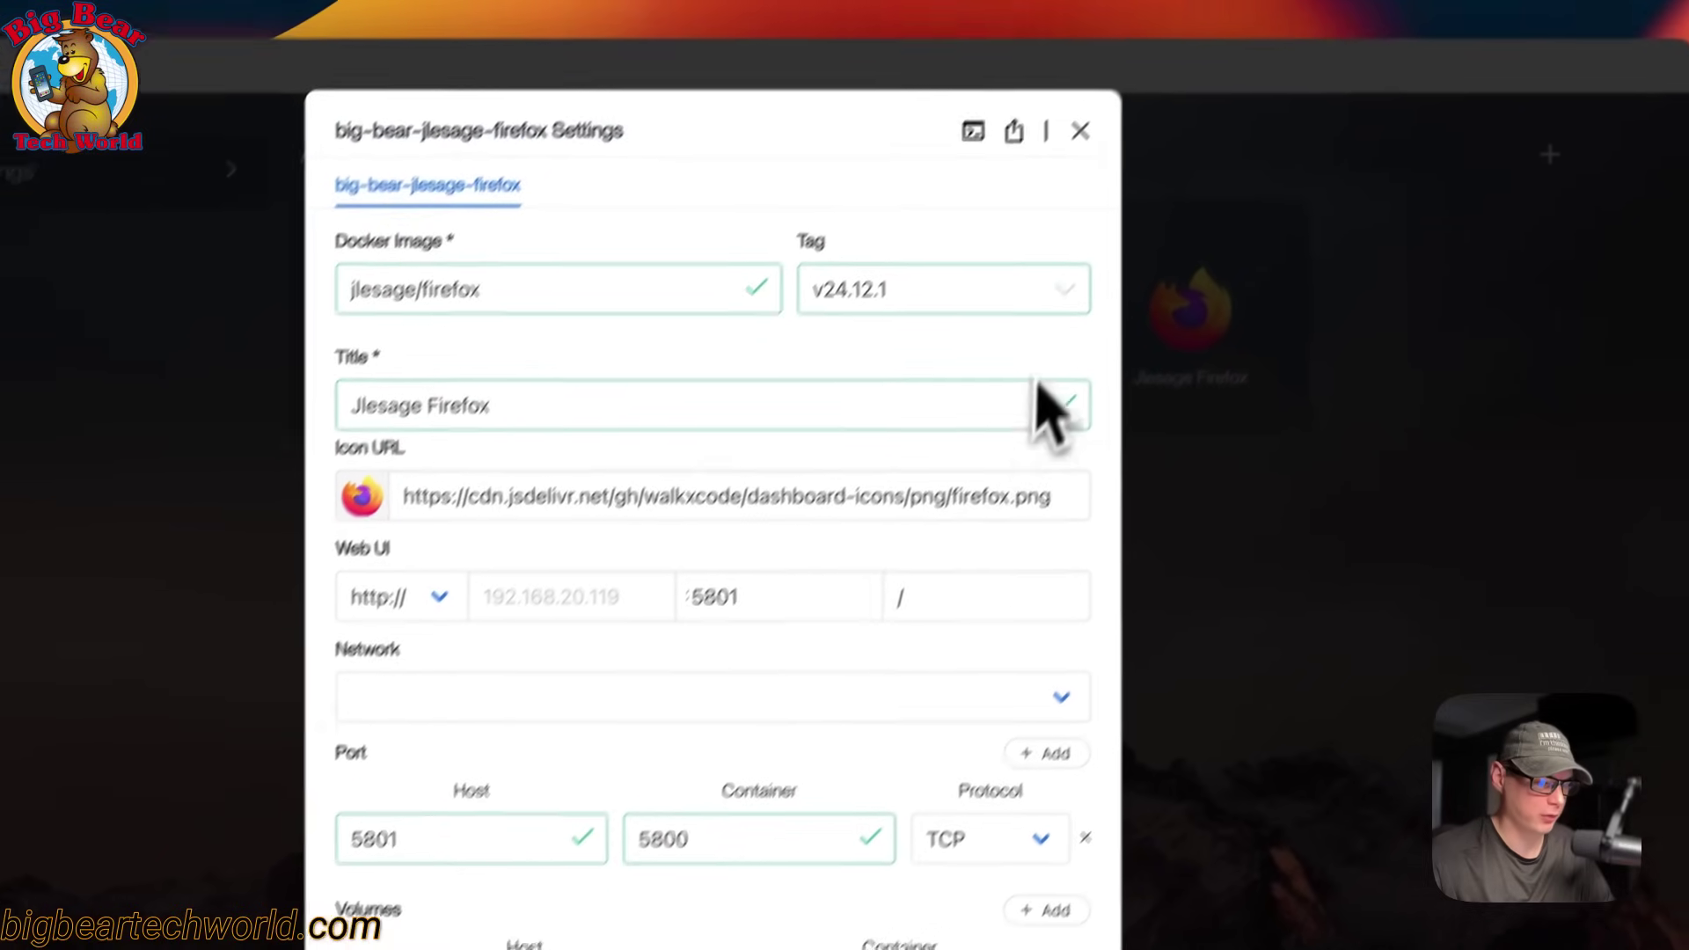
pyautogui.click(1038, 190)
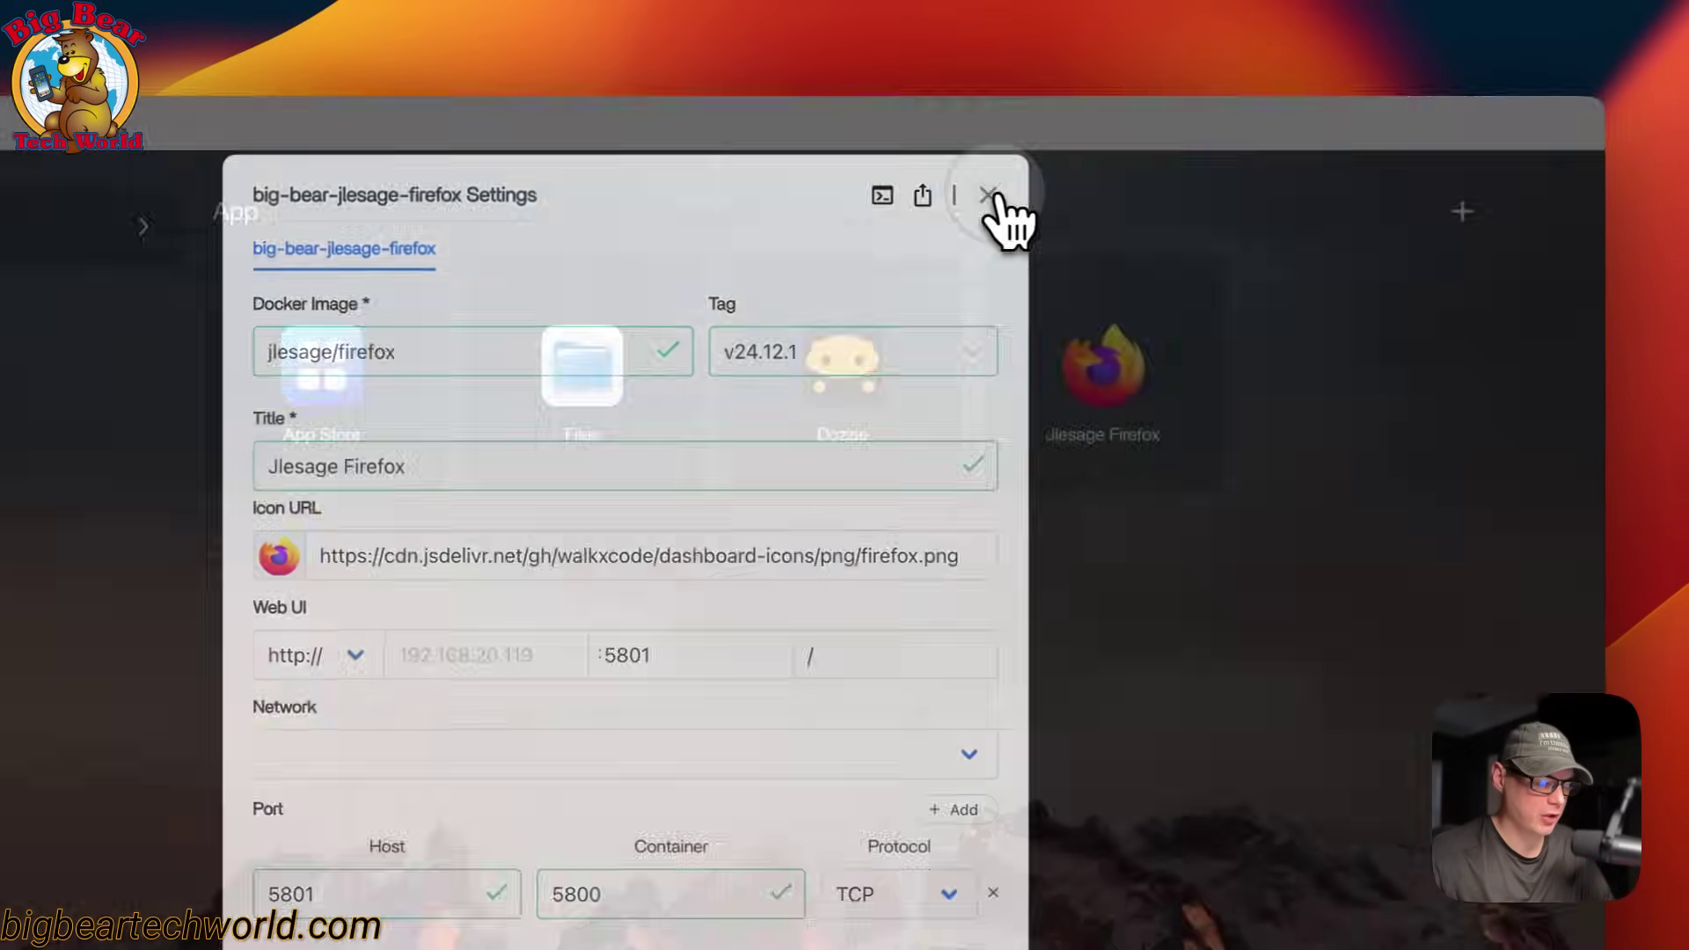
# Step: Run Check then update on Jlesage Firefox from its tile's options menu
pyautogui.click(1186, 286)
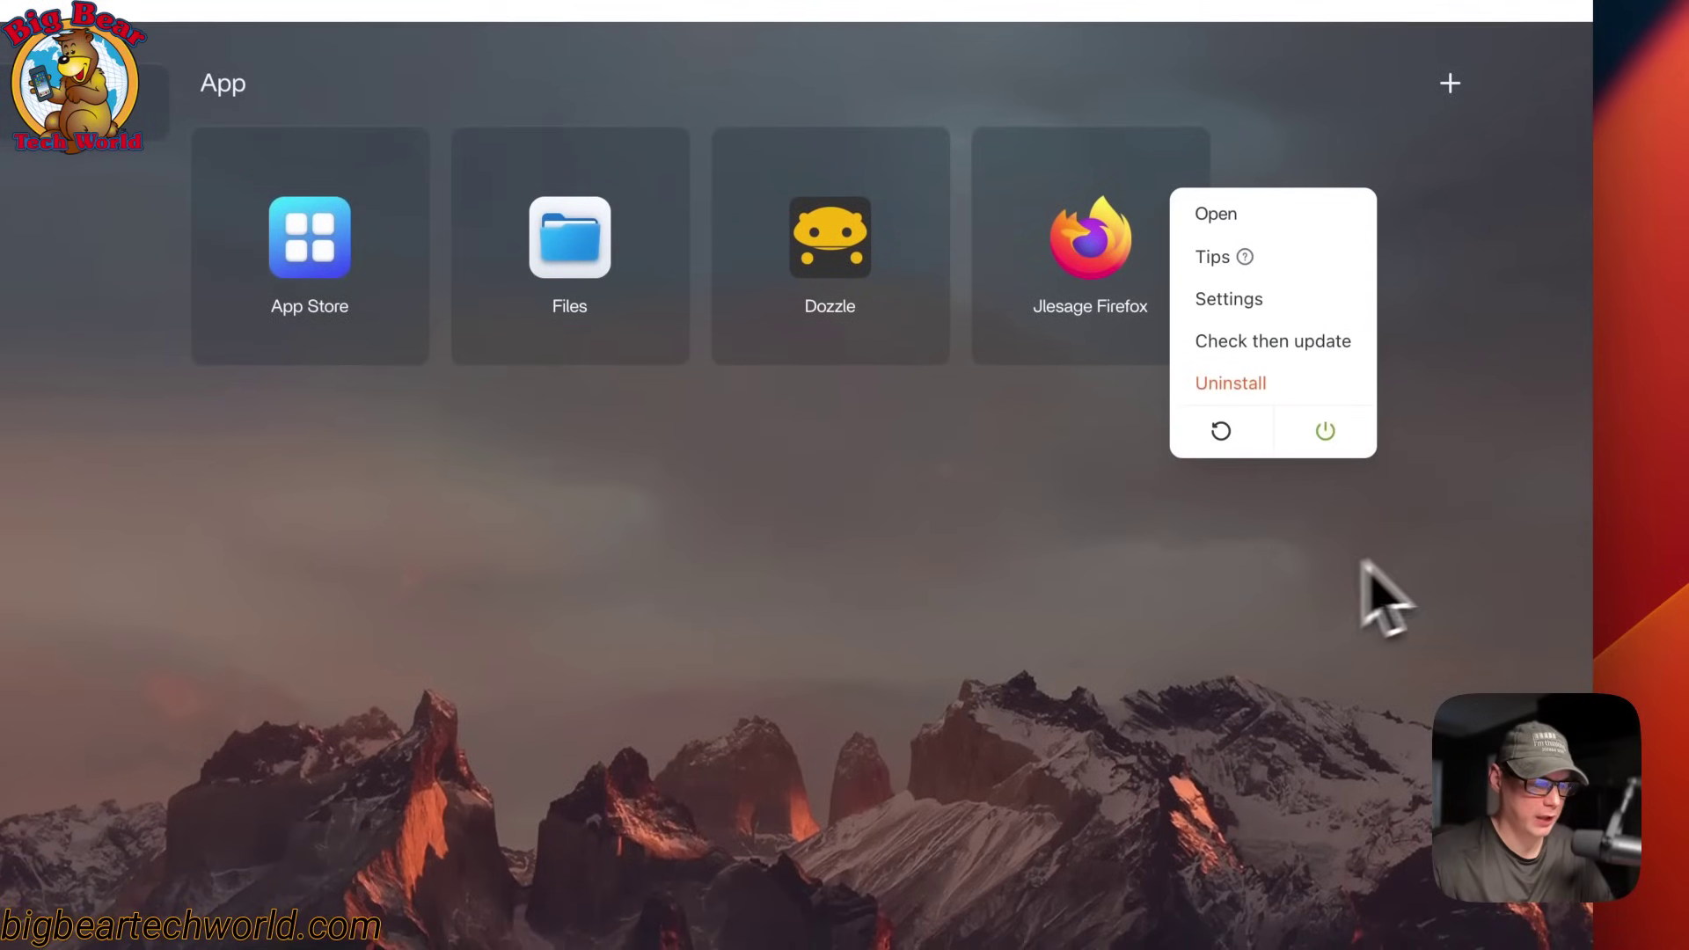
pyautogui.click(1267, 342)
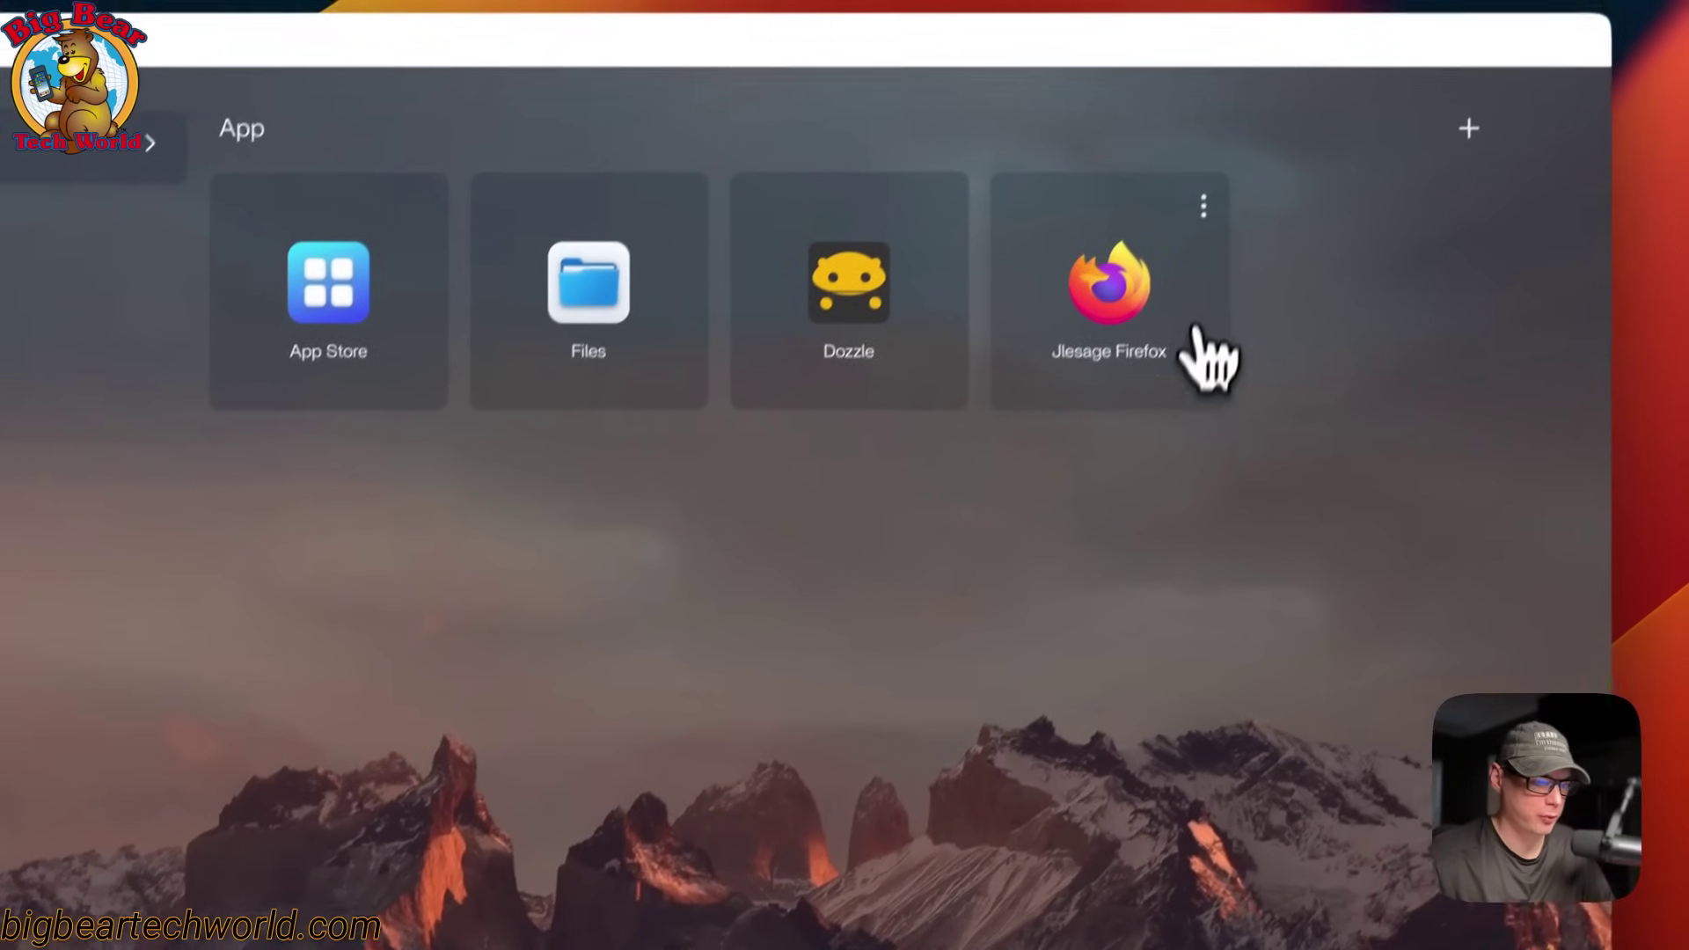
pyautogui.click(1254, 112)
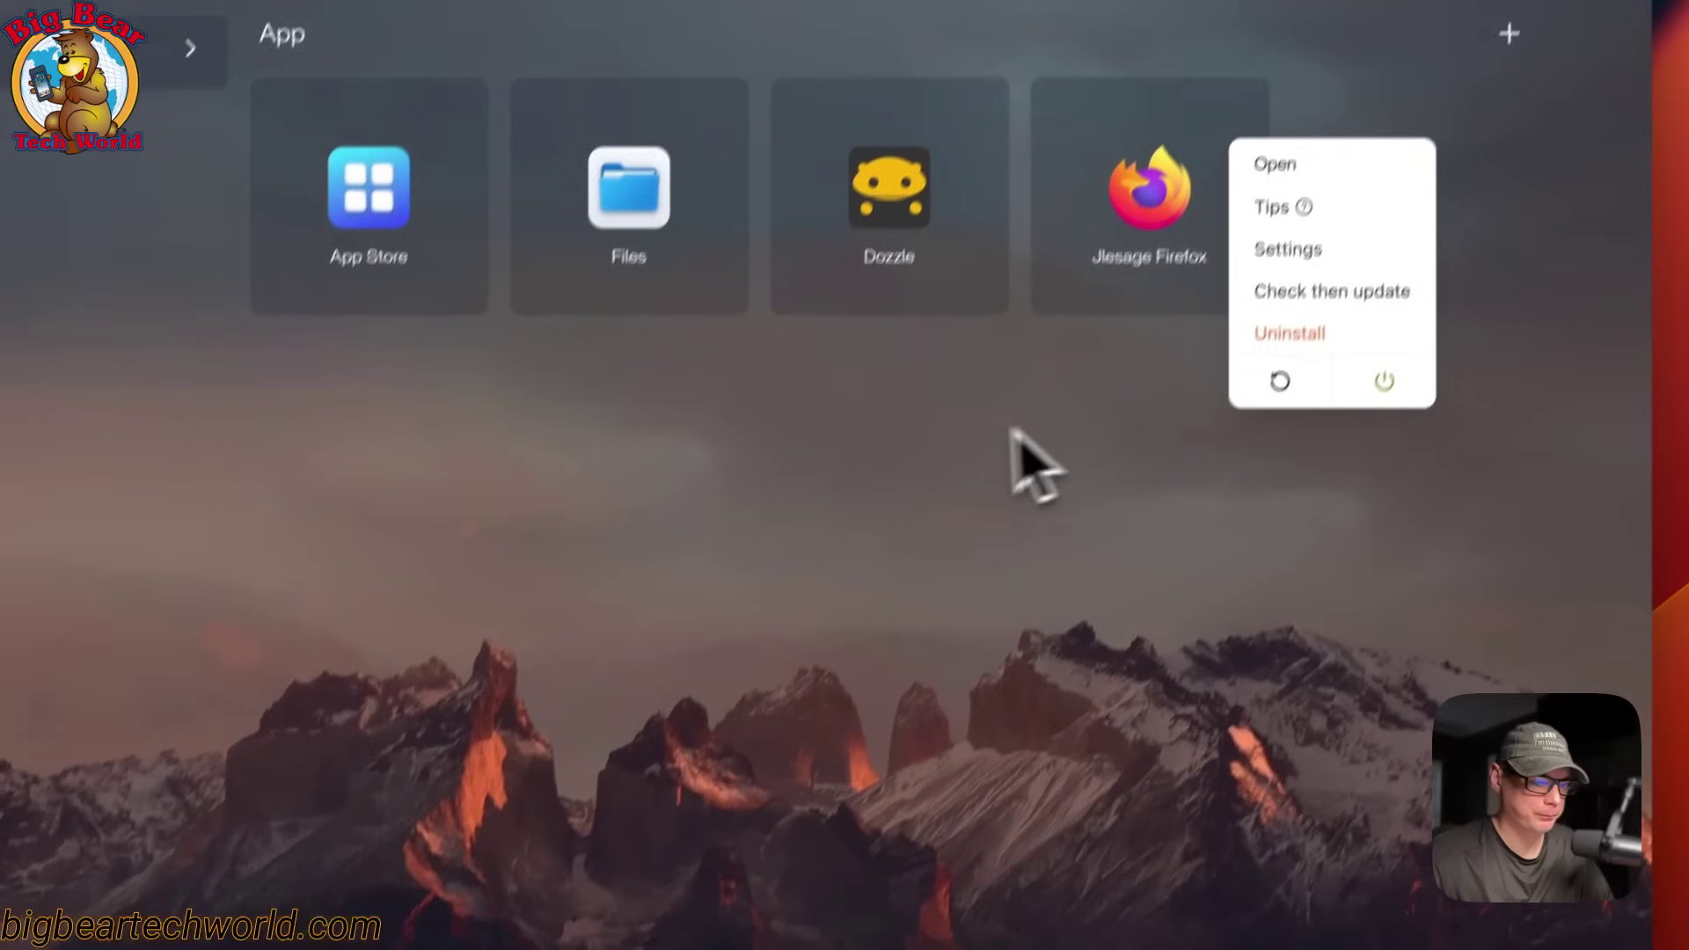
pyautogui.click(865, 467)
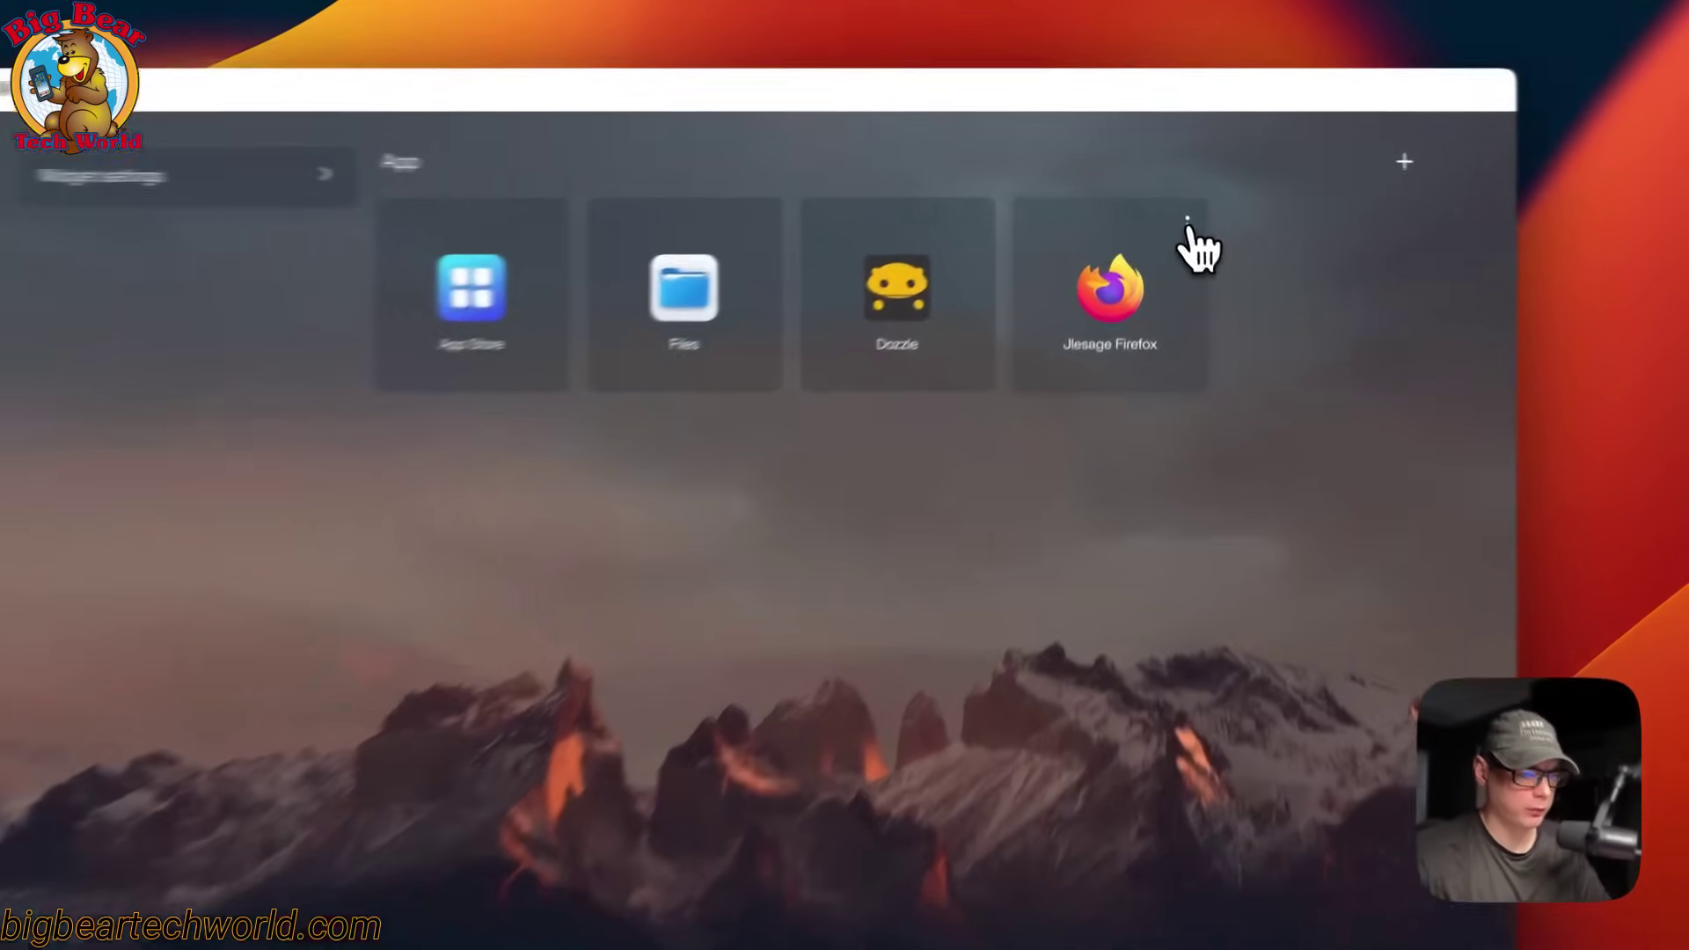
pyautogui.click(1181, 208)
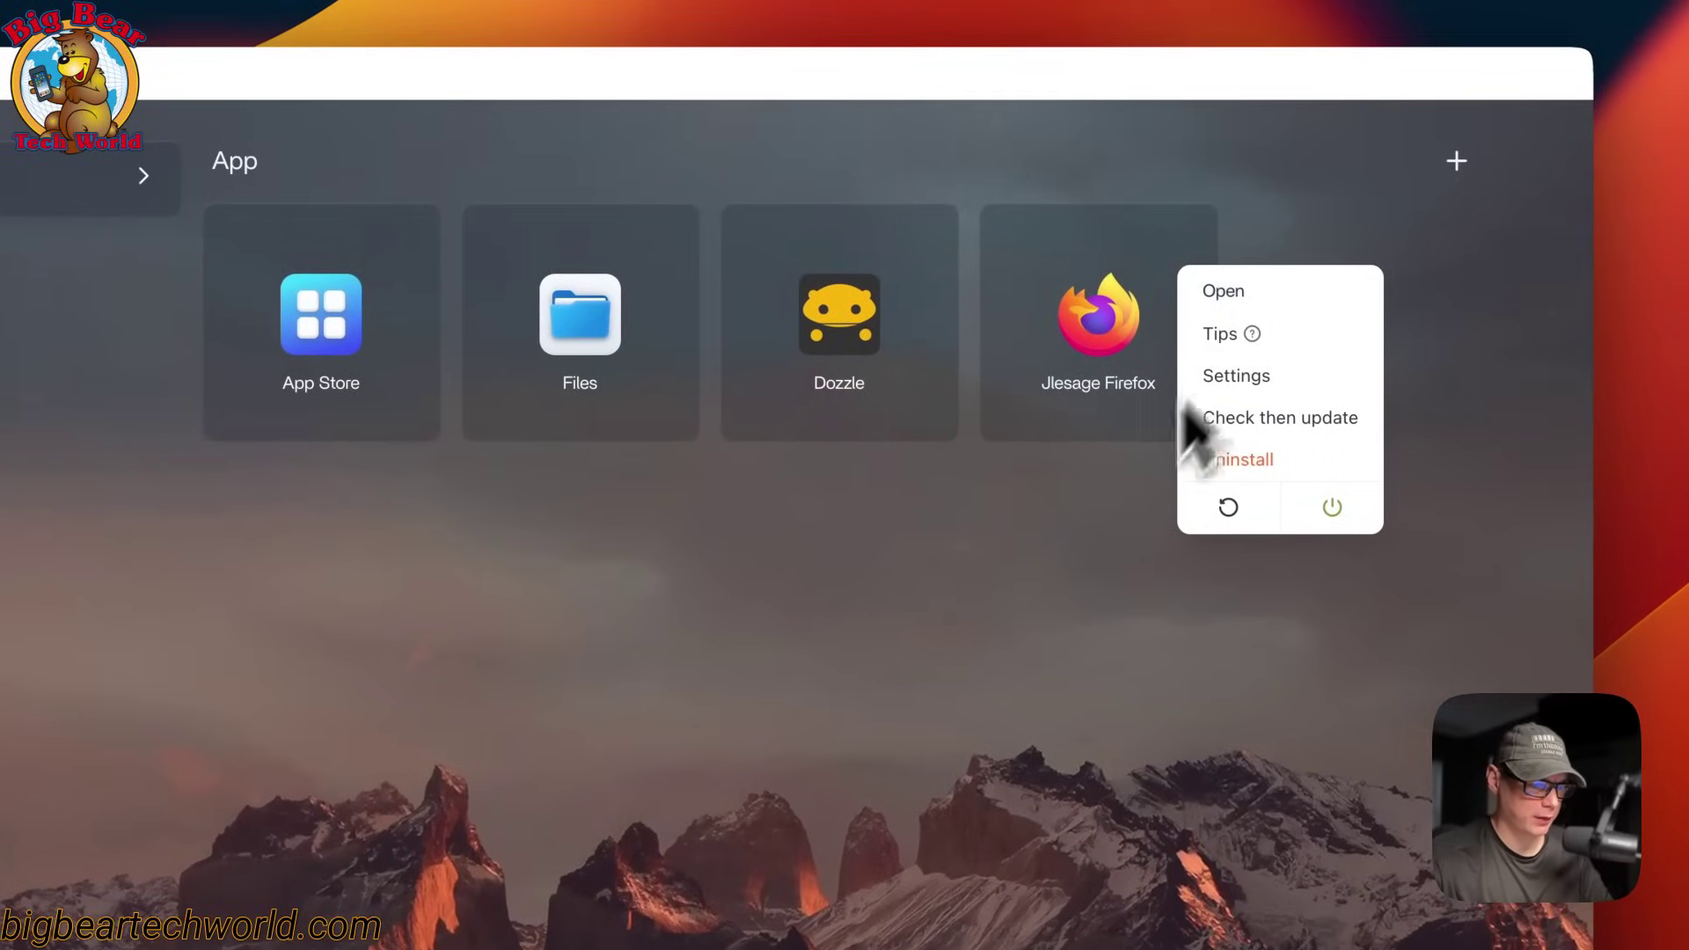
# Step: Close the tile's options, launch Jlesage Firefox, and submit the VNC password to connect
pyautogui.click(1056, 604)
pyautogui.click(1100, 345)
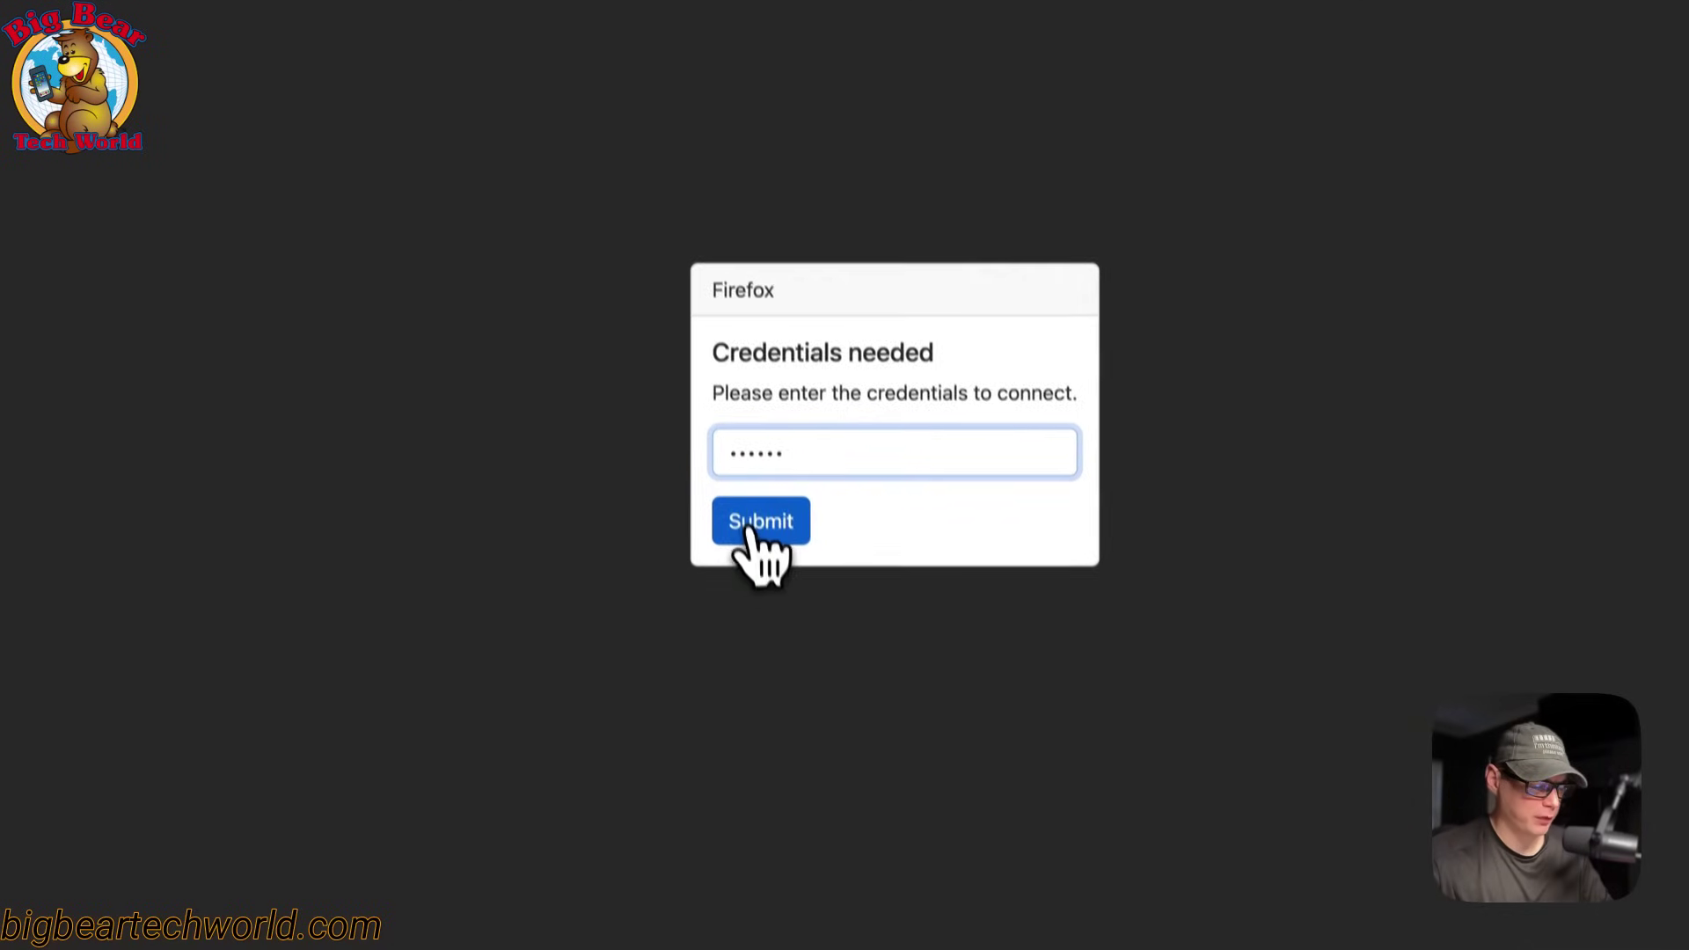
pyautogui.click(744, 493)
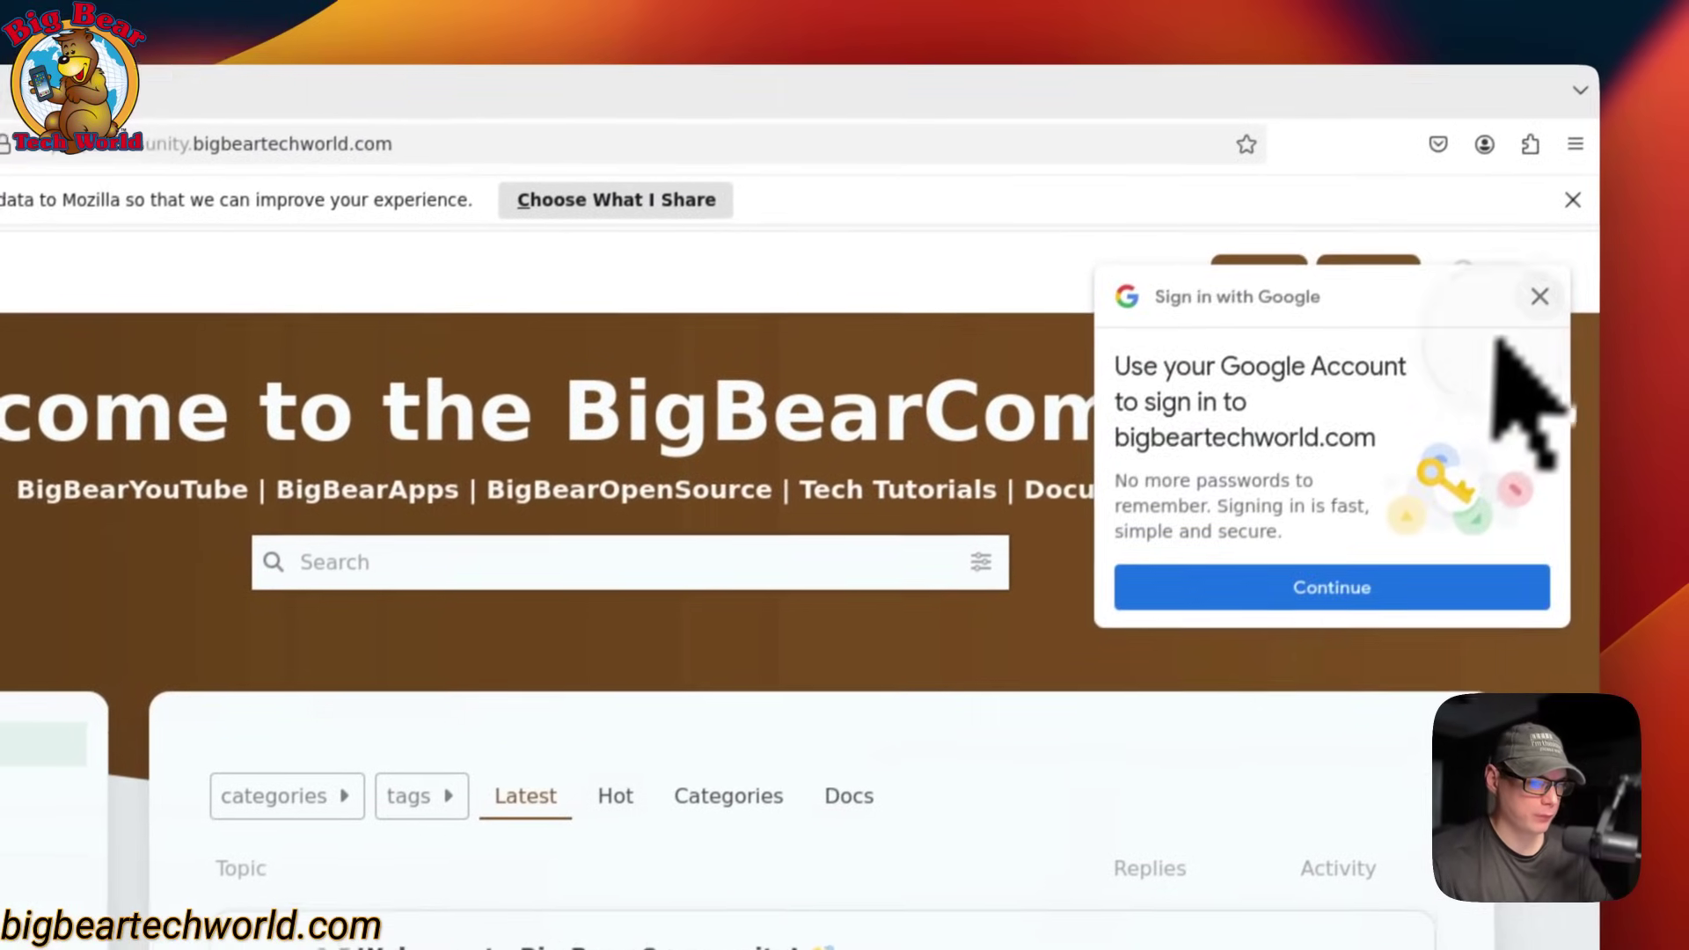
# Step: Dismiss the Google sign-in prompt and browse the blueprint installation forum topic, then return home
pyautogui.click(1600, 211)
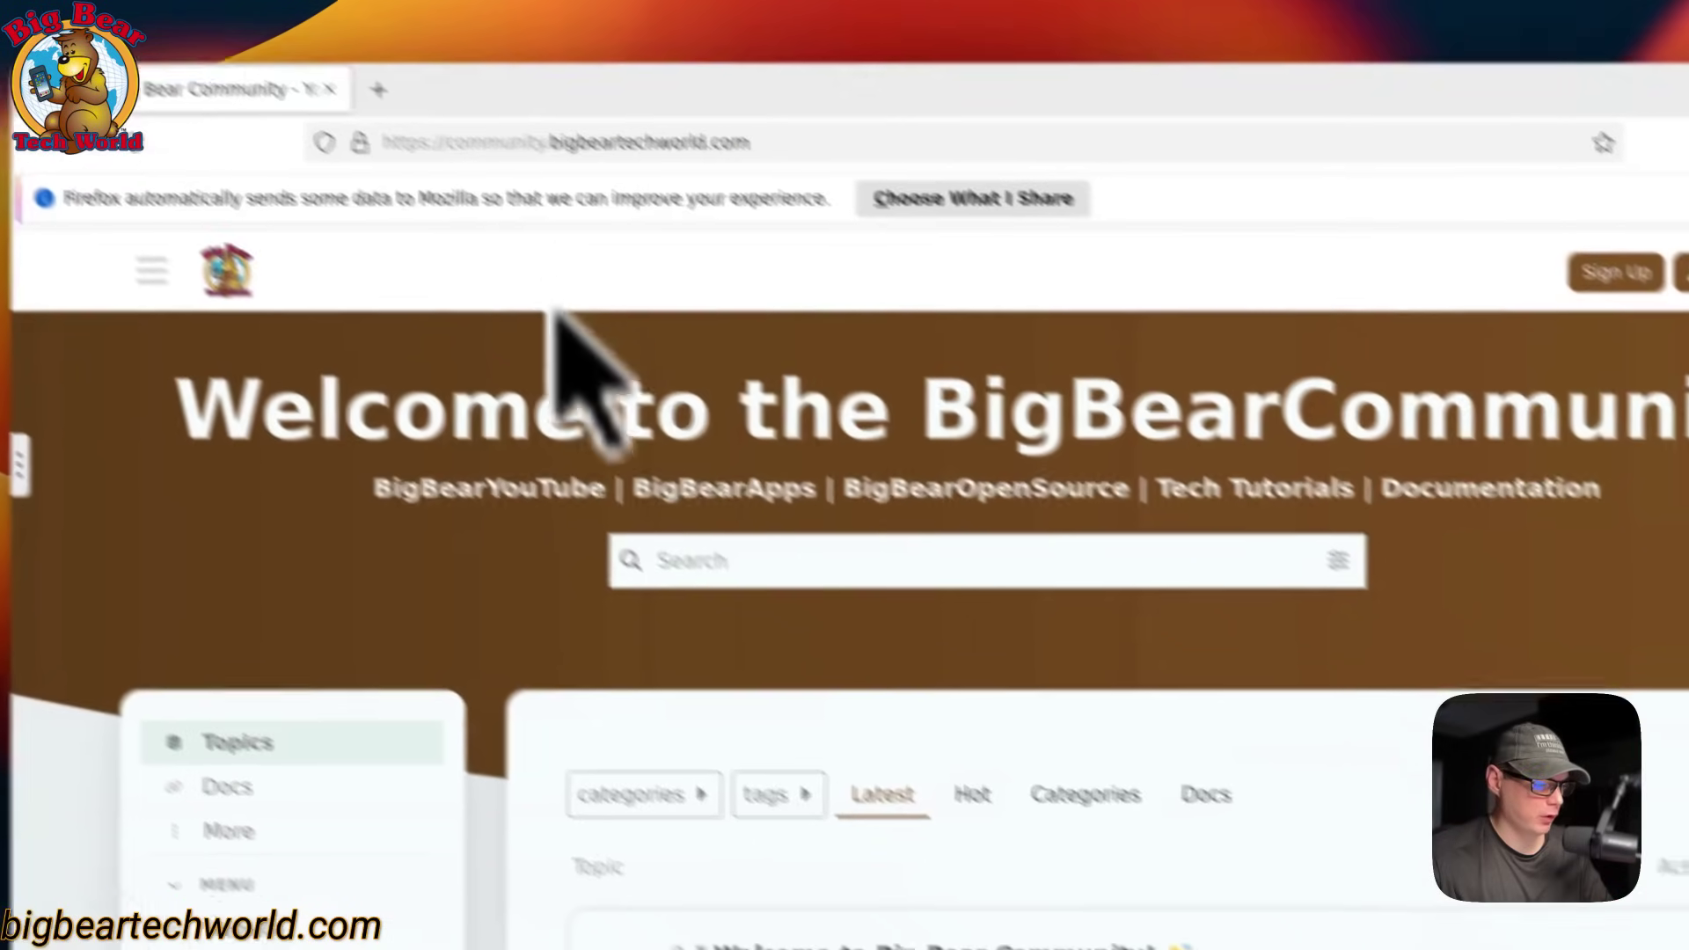
pyautogui.scroll(-10, 757, 708)
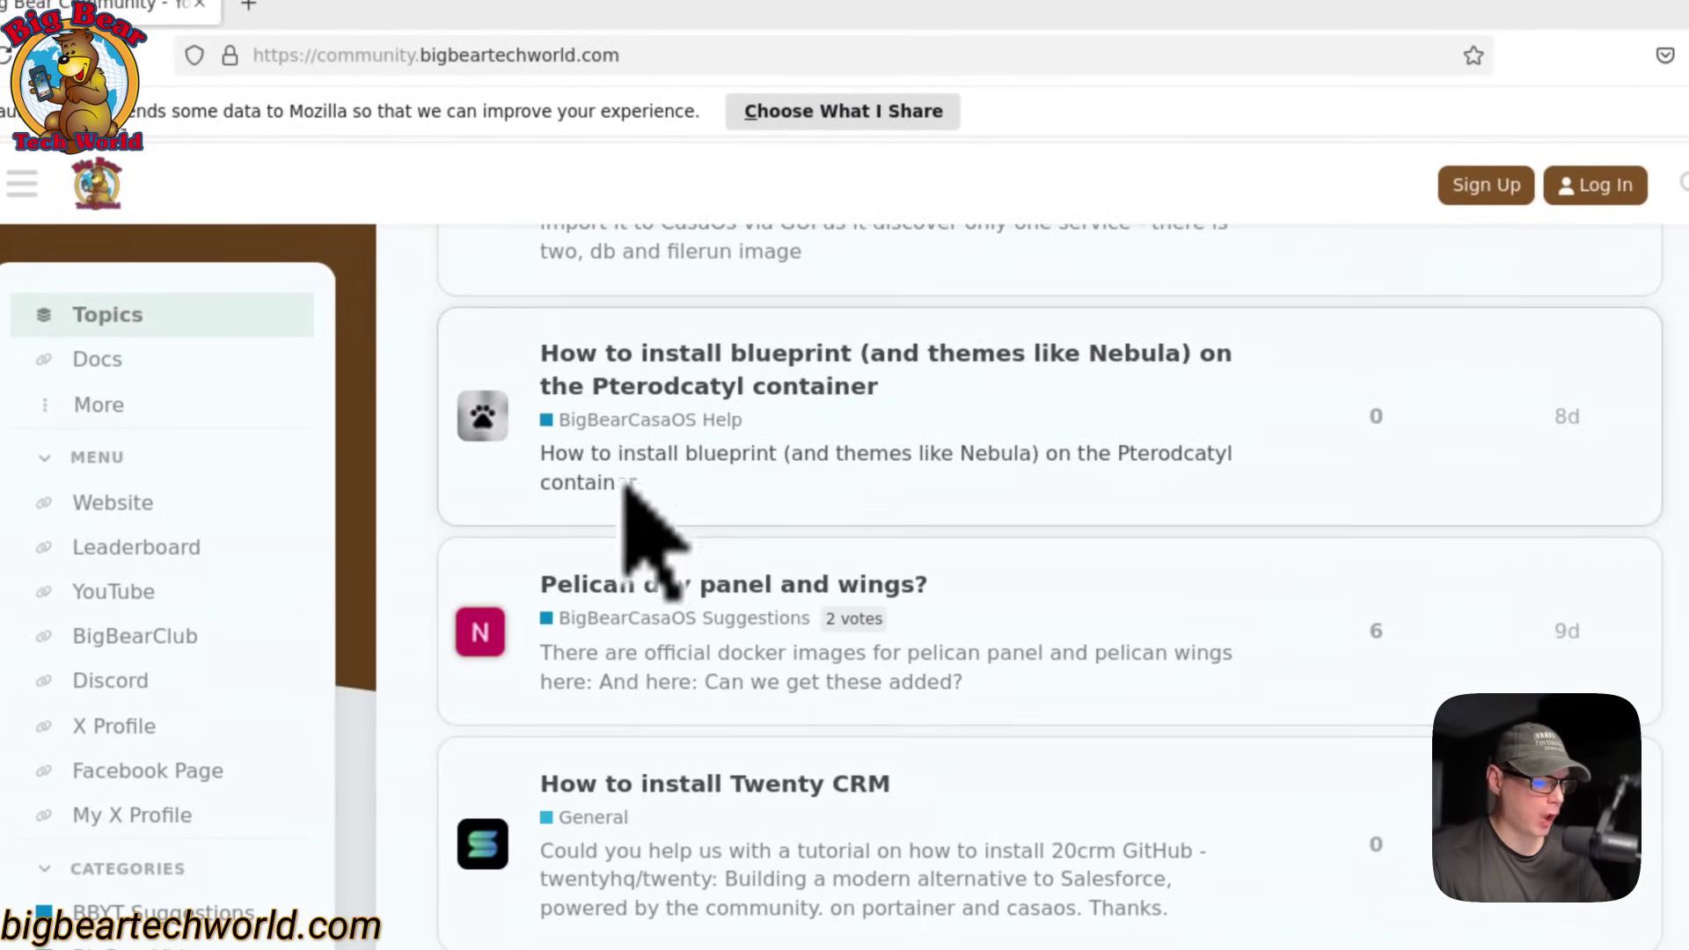
pyautogui.click(622, 413)
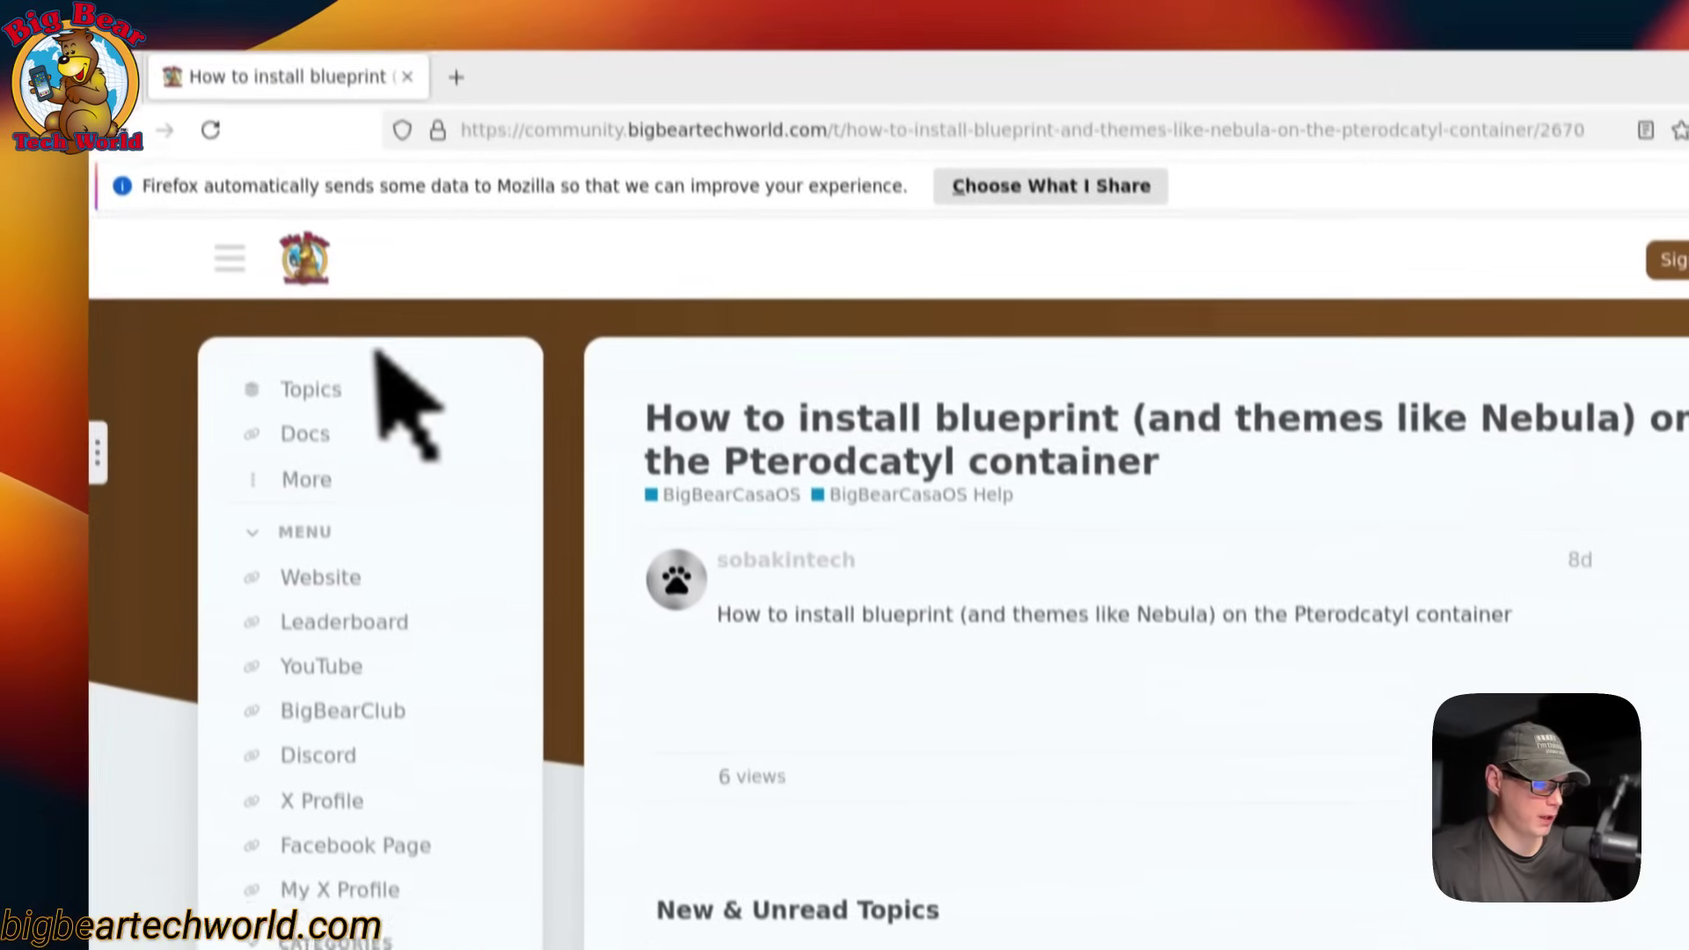
pyautogui.click(304, 258)
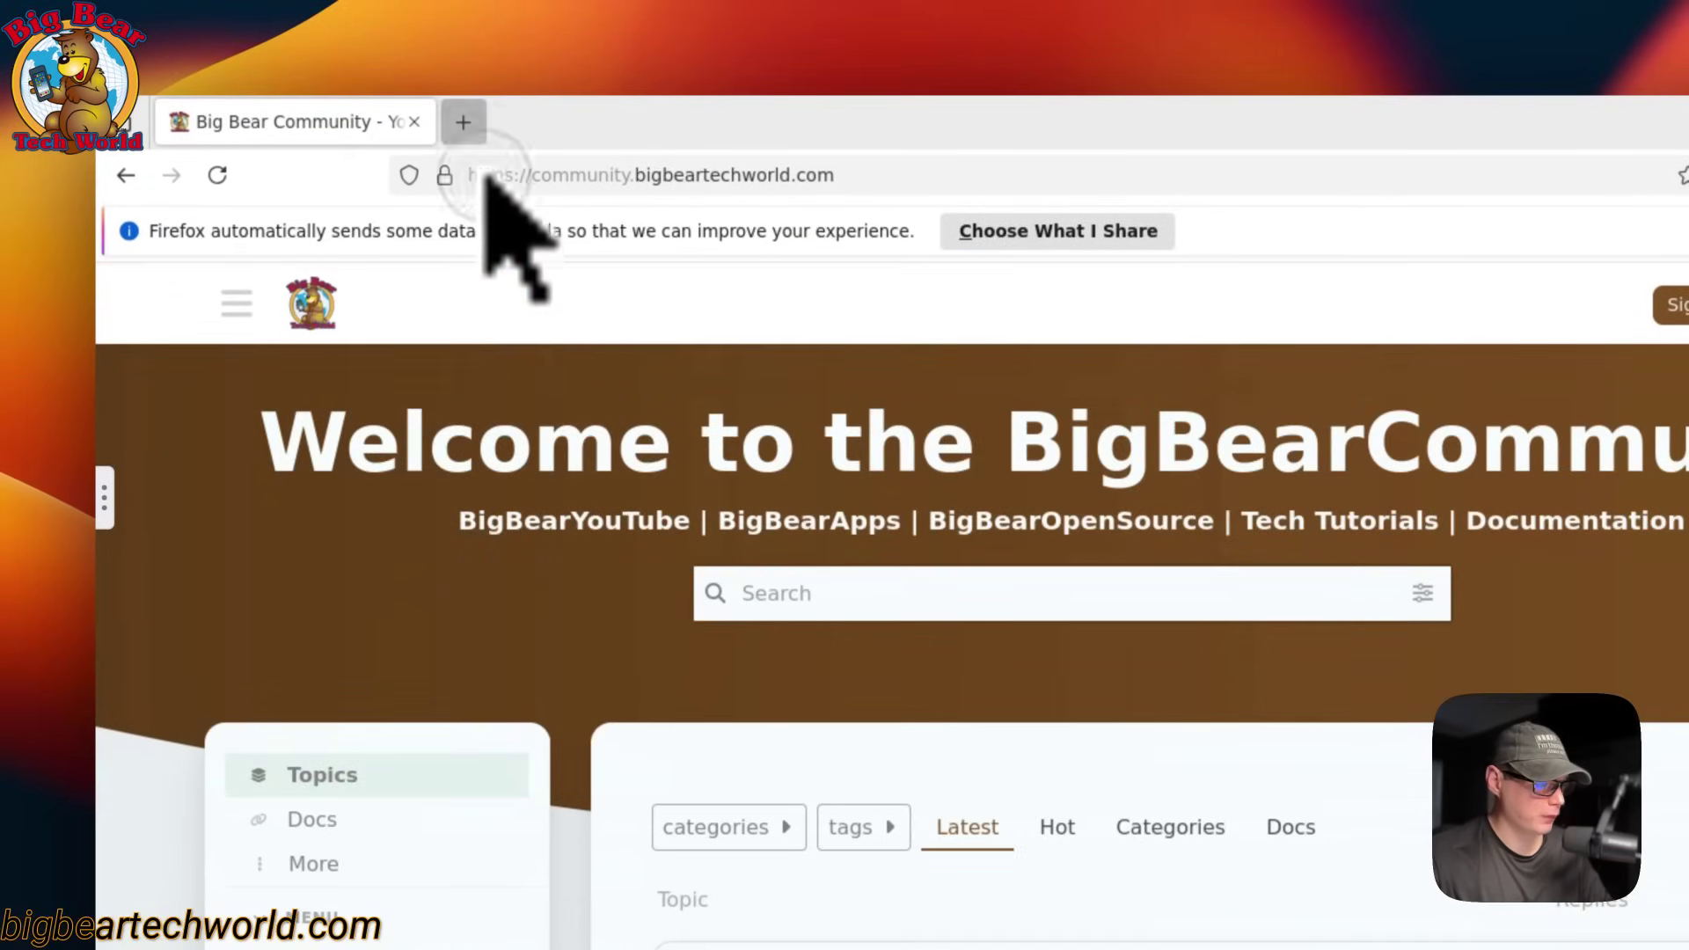
# Step: Load google.com in a new browser tab and bring up the container's side control panel
pyautogui.click(475, 132)
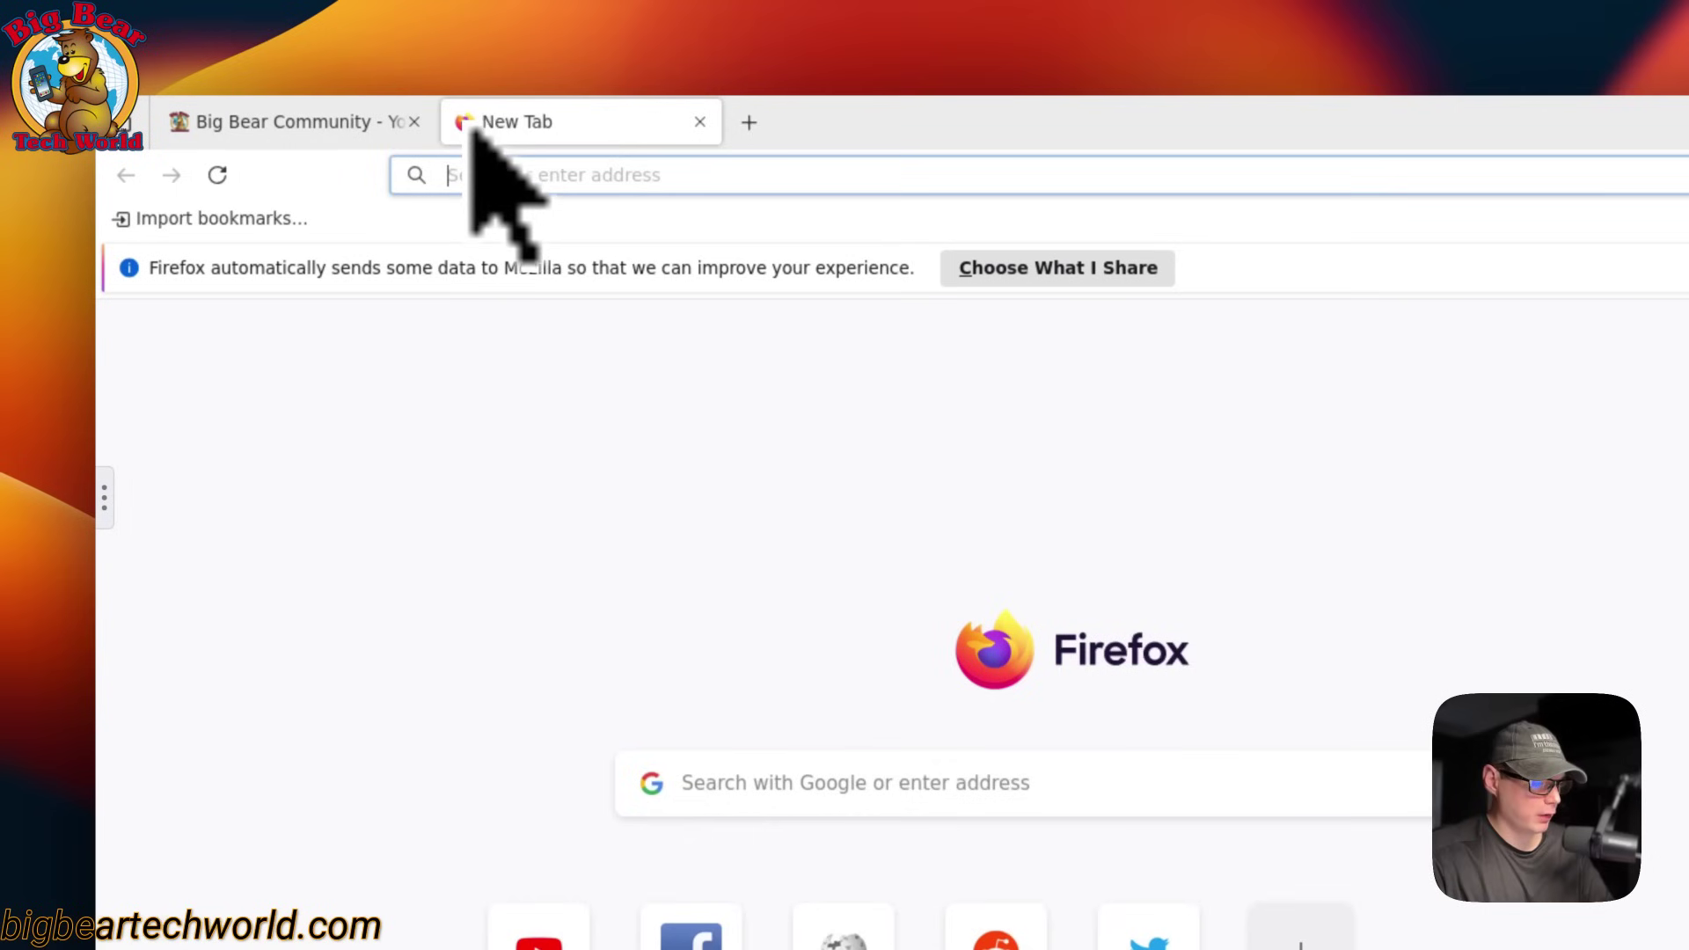
pyautogui.write('google.')
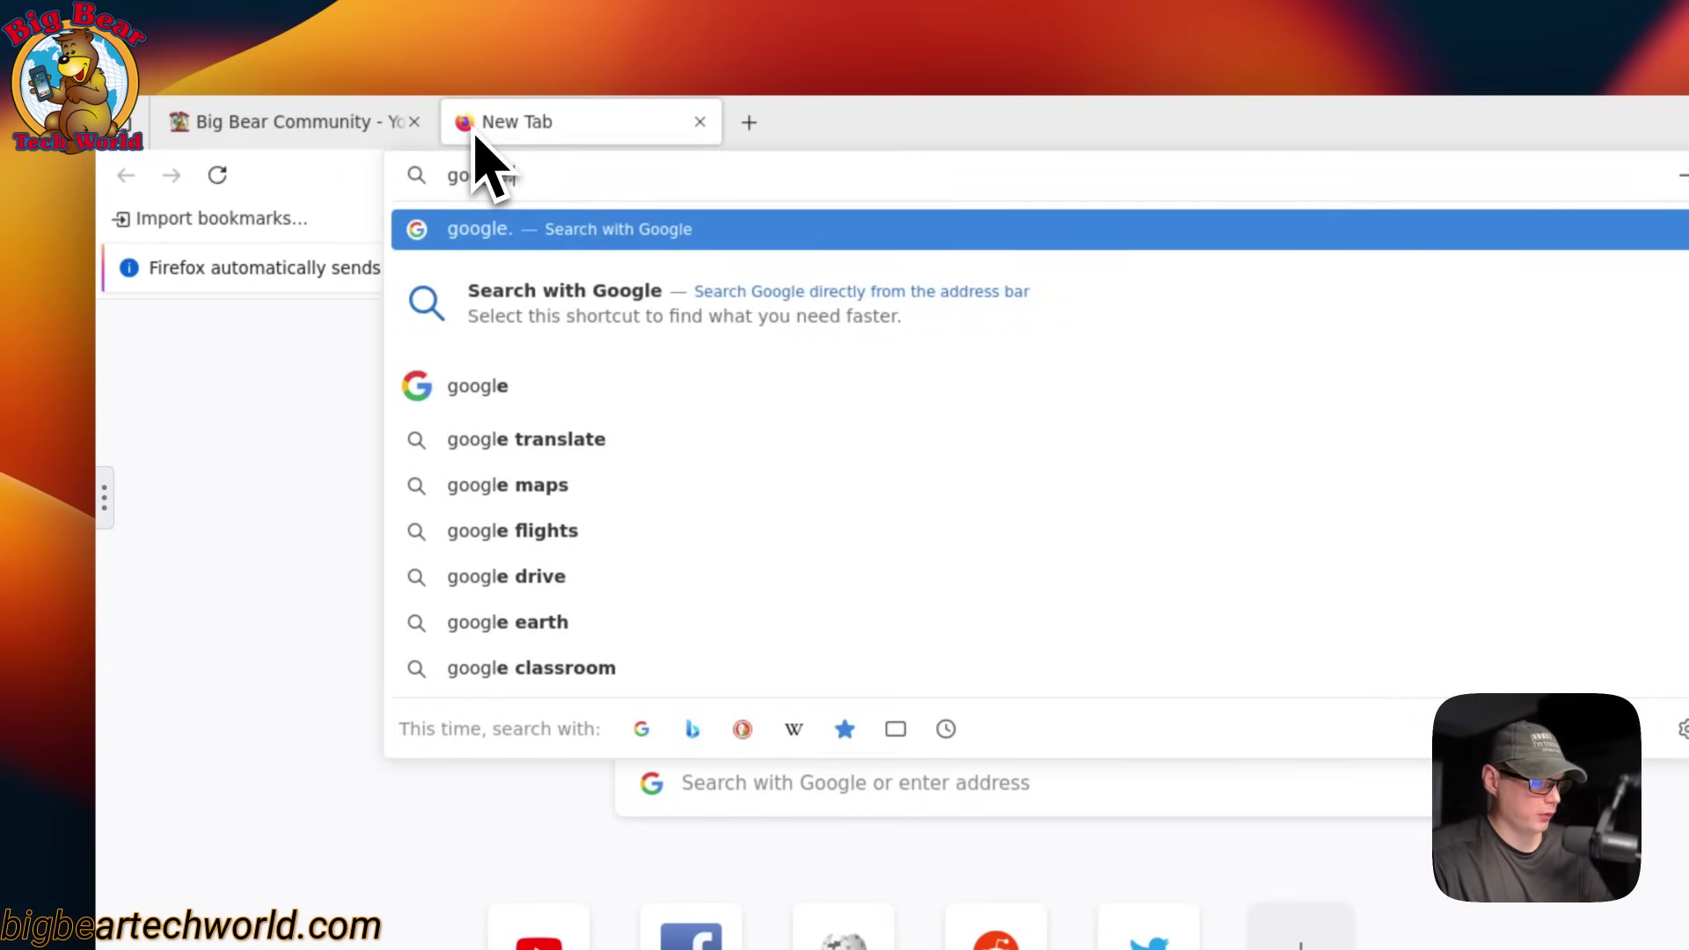
pyautogui.write('com')
pyautogui.press('Return')
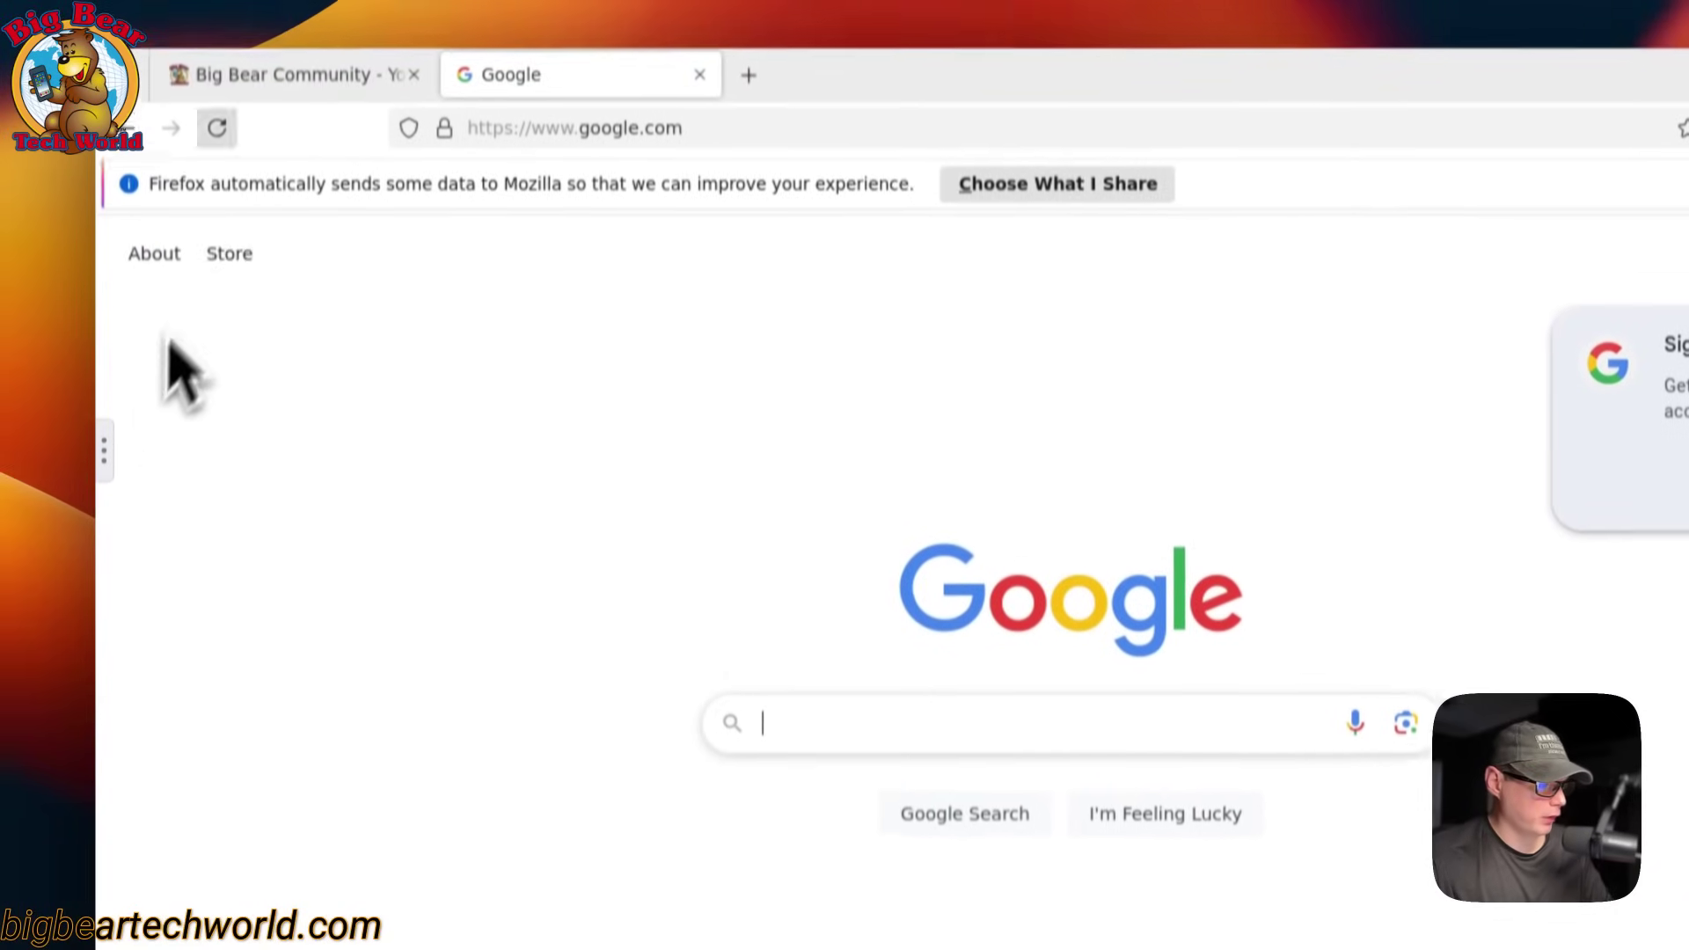
pyautogui.click(132, 448)
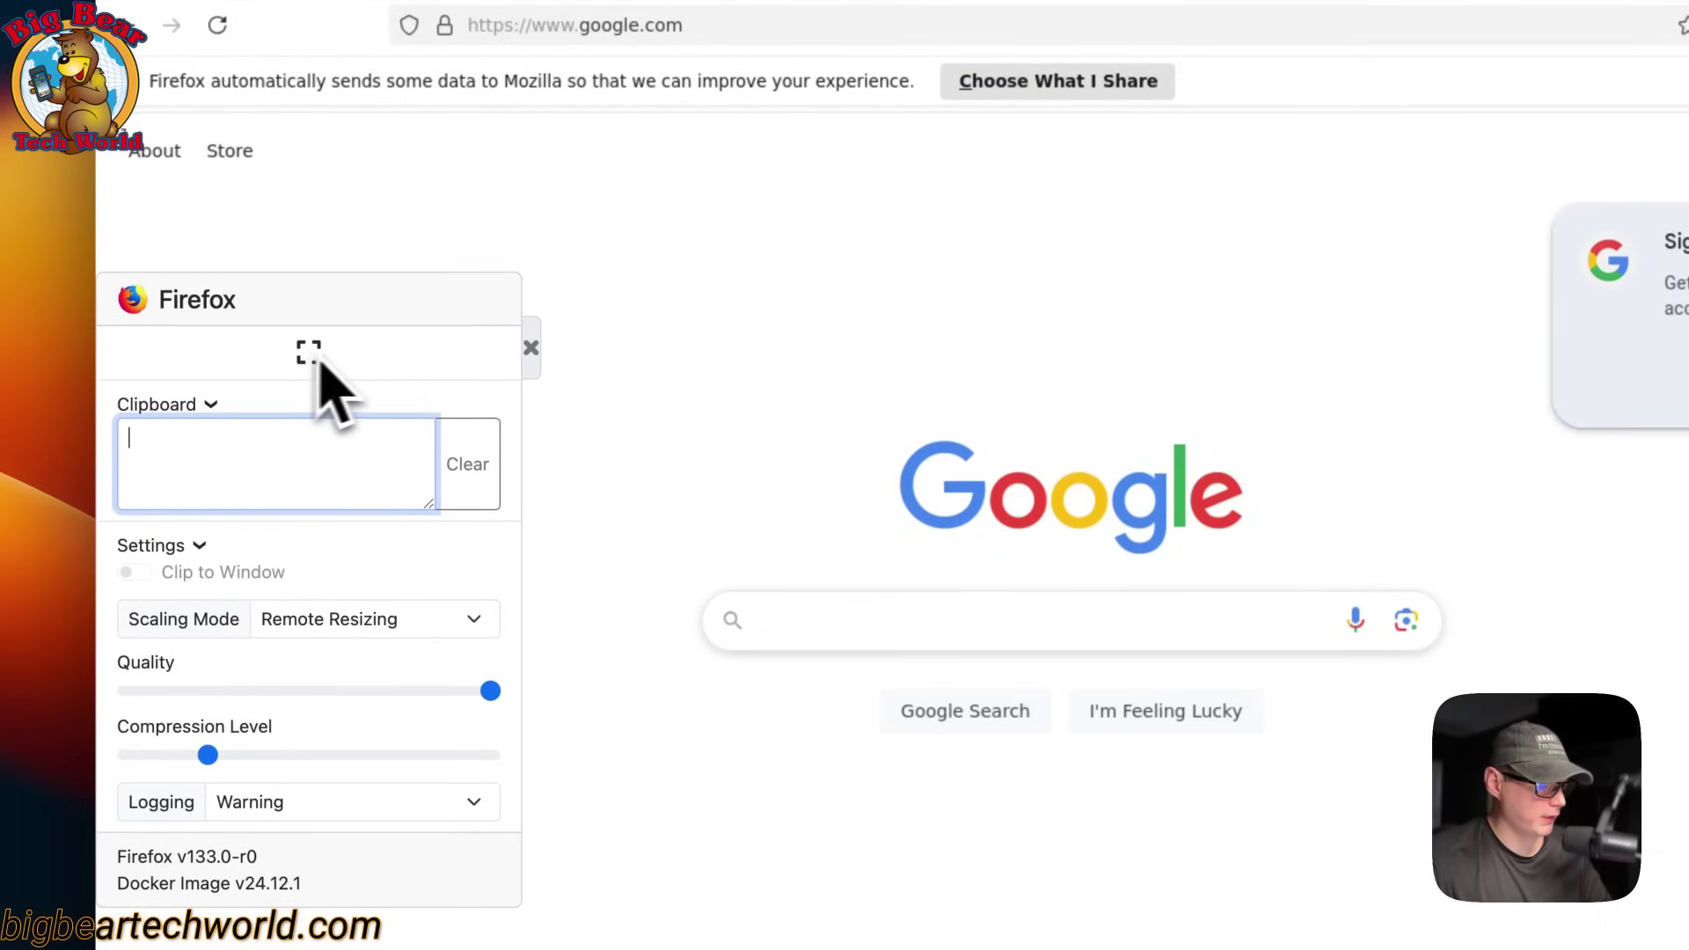
# Step: Collapse and re-expand the Clipboard section, then focus its text box
pyautogui.click(163, 409)
pyautogui.click(162, 440)
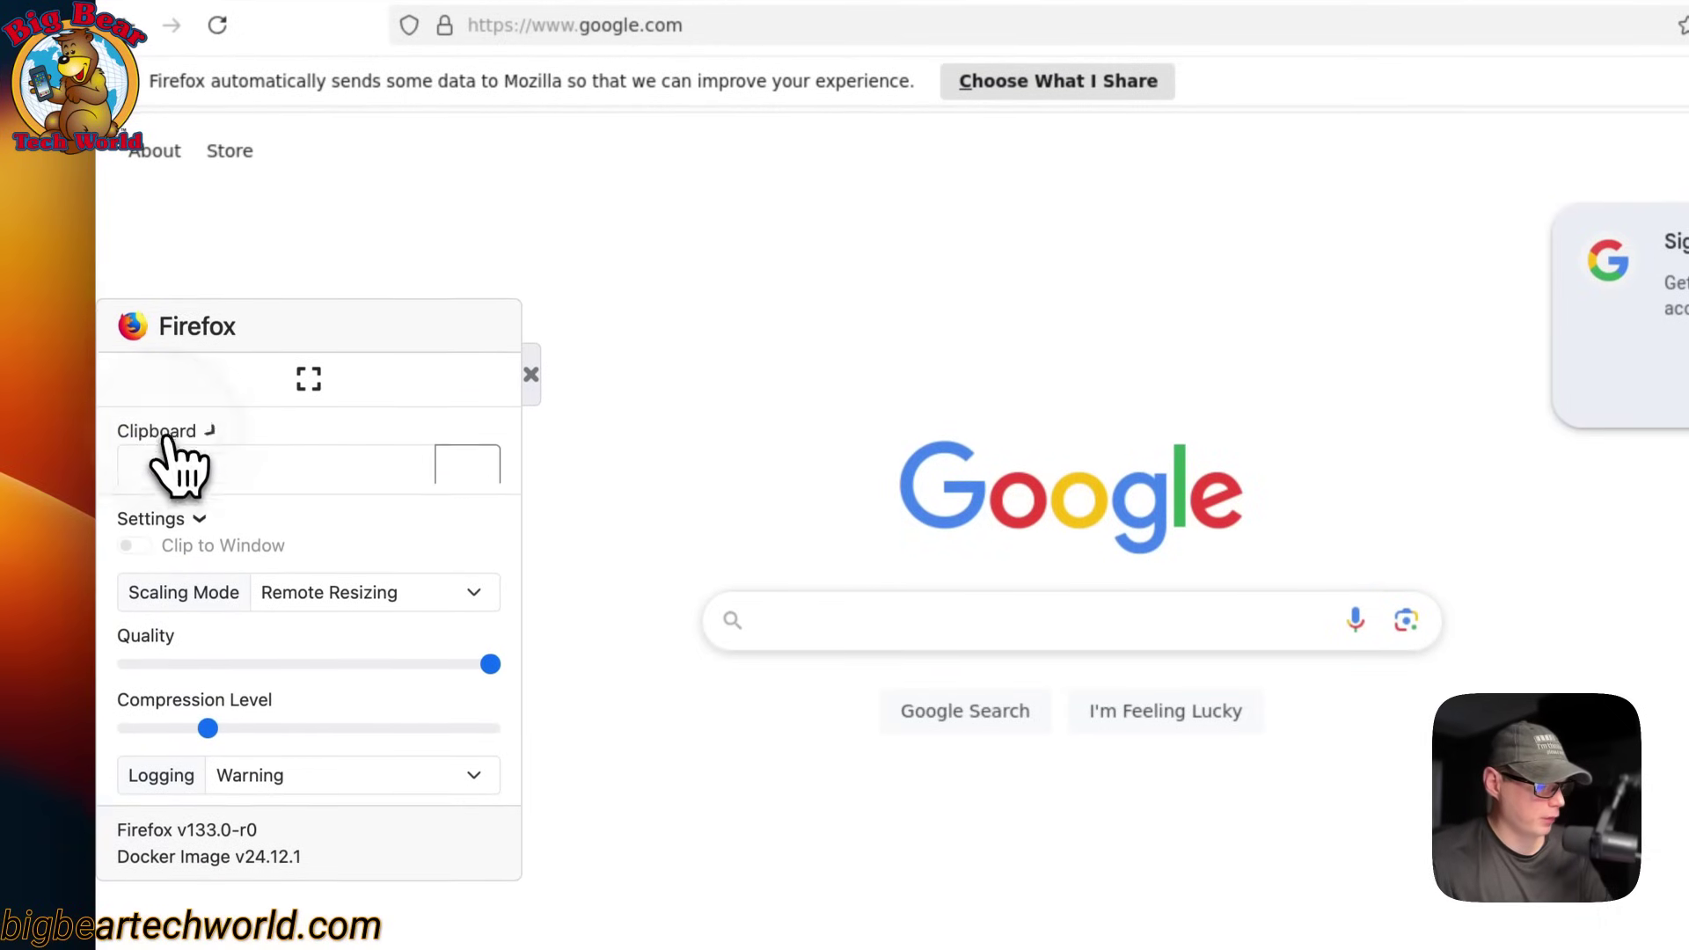
pyautogui.click(206, 457)
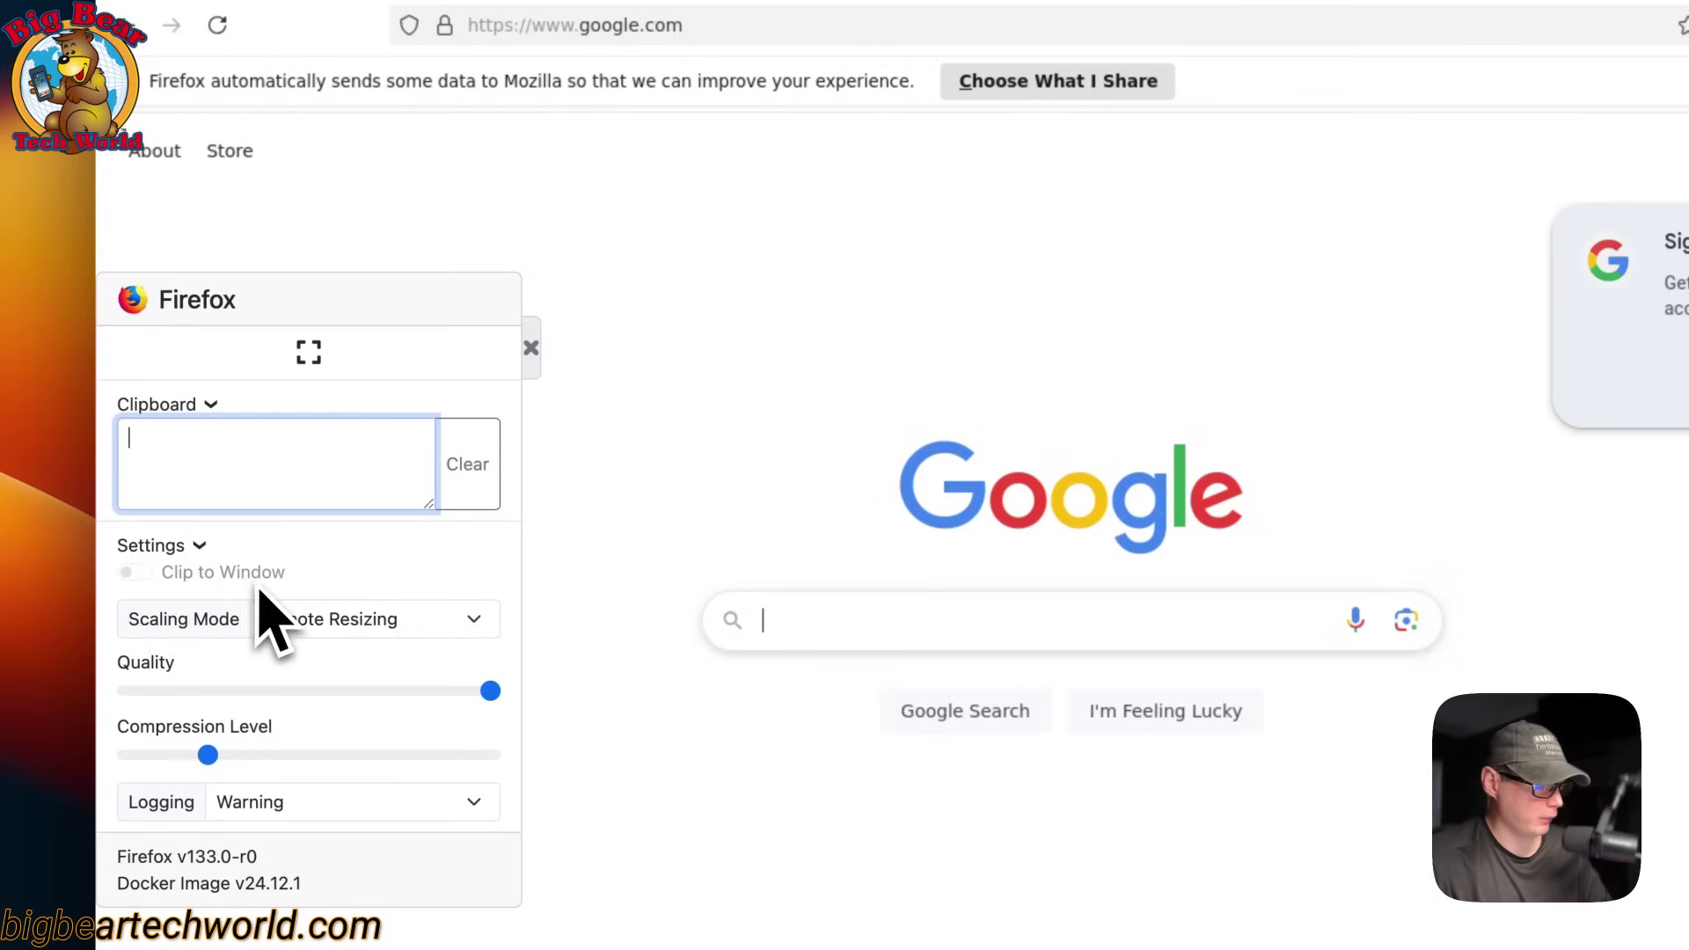
# Step: Keep Remote Resizing scaling, lower streaming Quality to about 40%, and view the Logging level choices
pyautogui.scroll(-3, 185, 634)
pyautogui.click(303, 401)
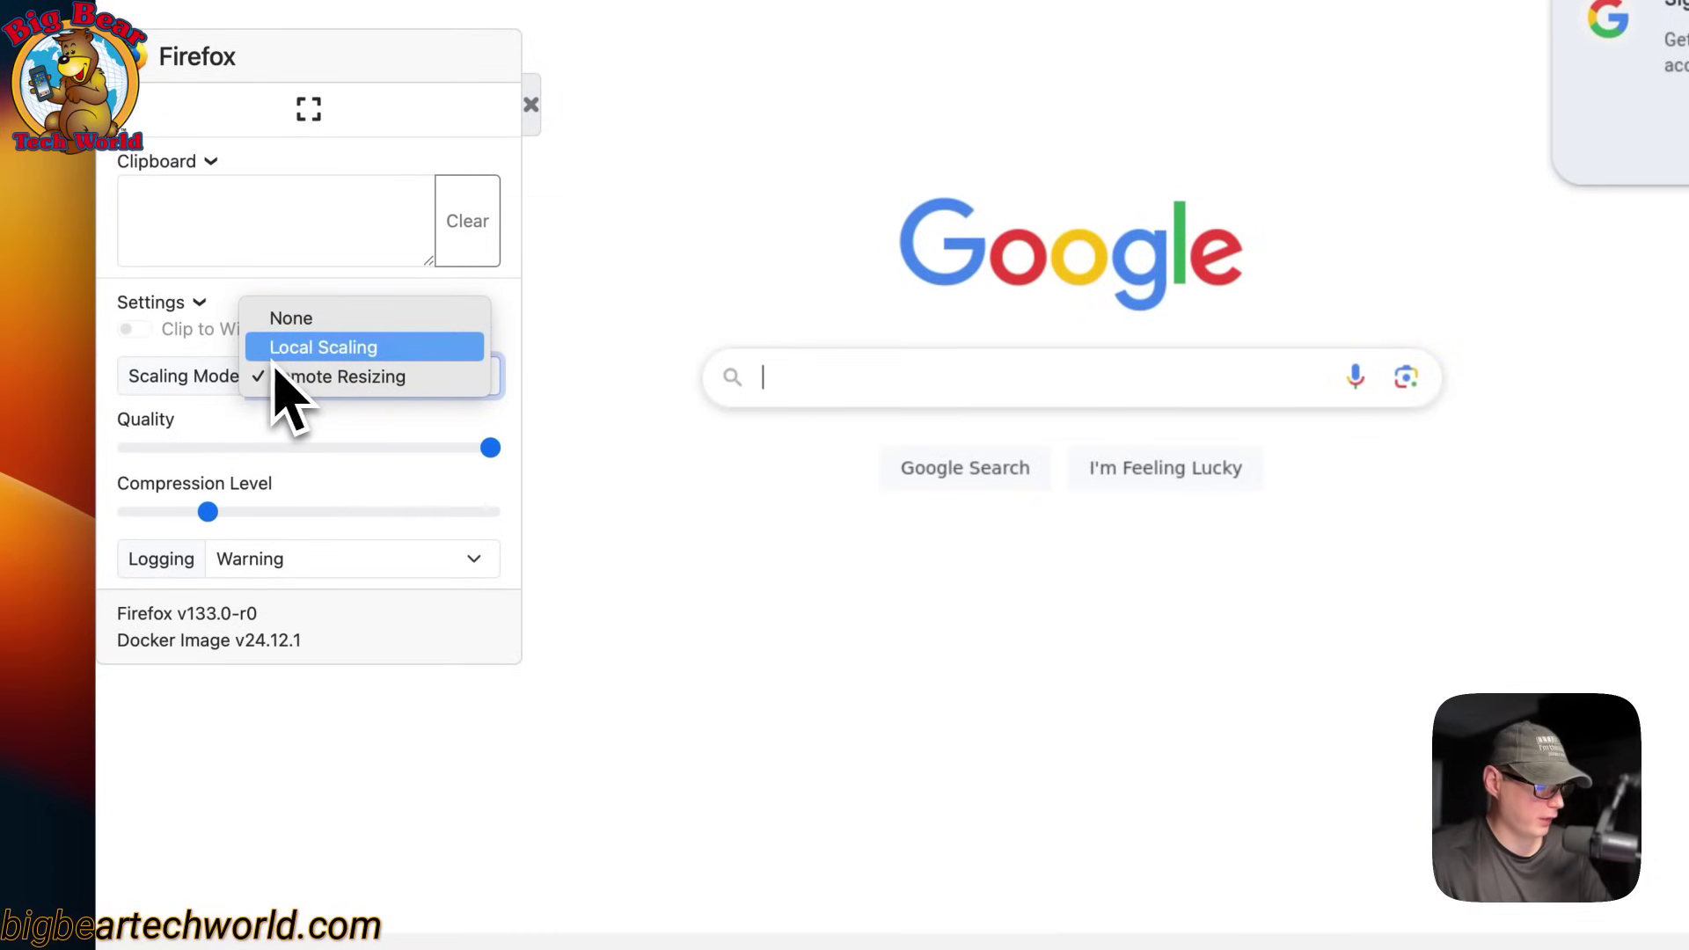
pyautogui.click(303, 380)
pyautogui.moveTo(429, 442); pyautogui.dragTo(330, 450)
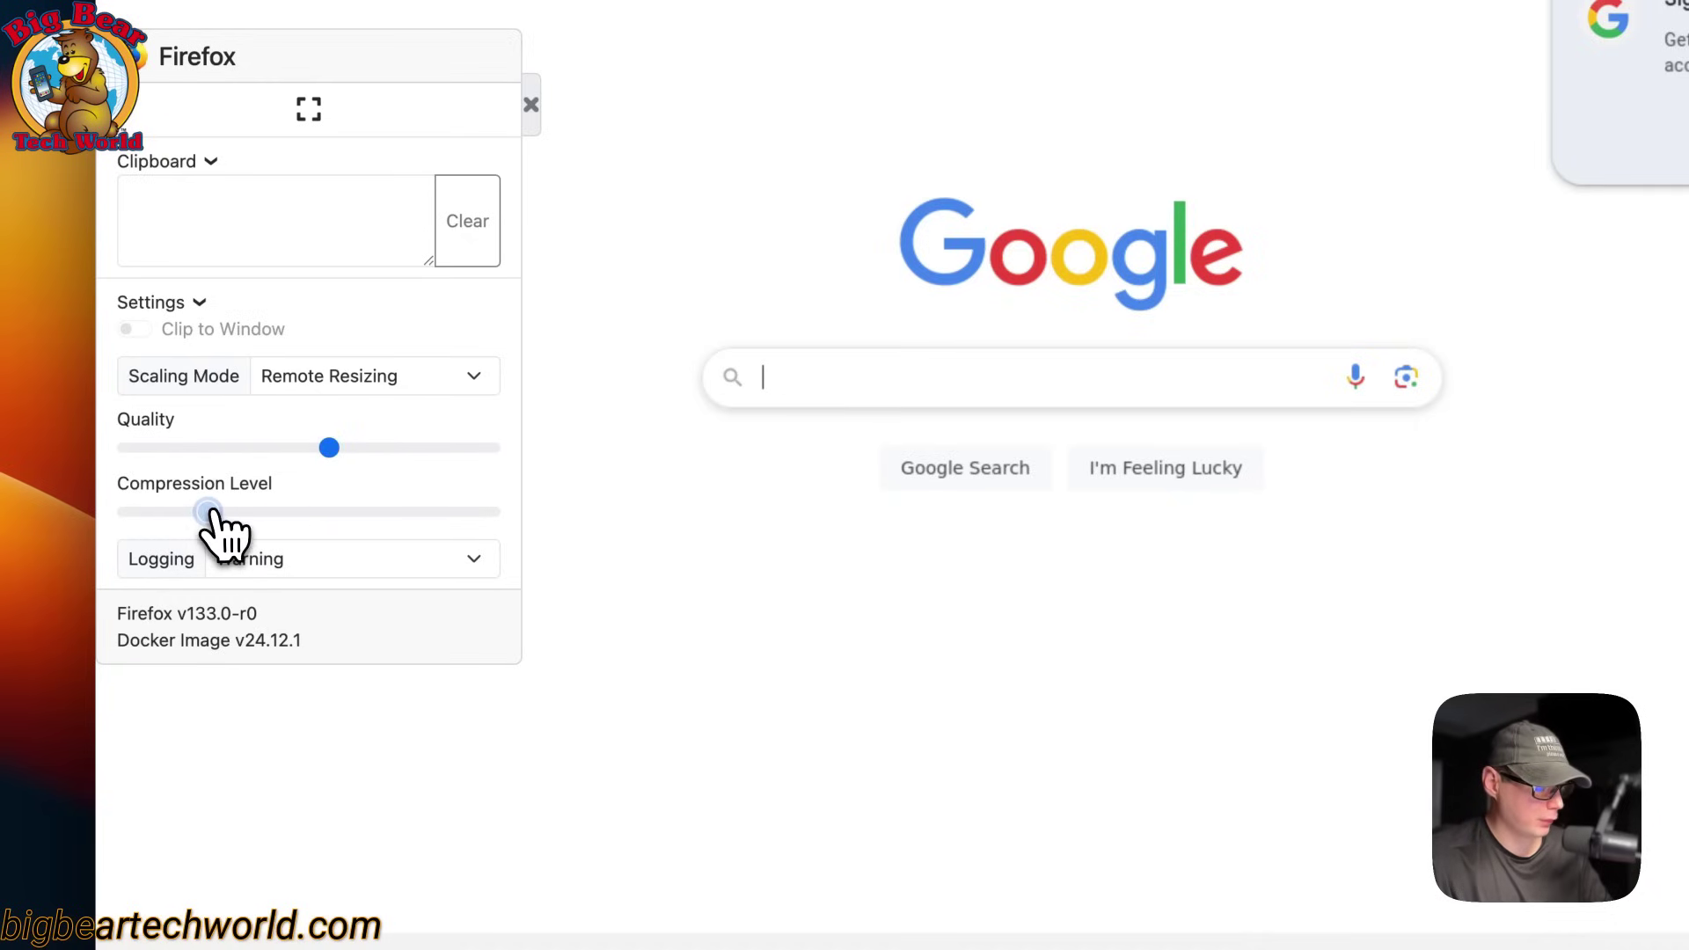
pyautogui.click(245, 563)
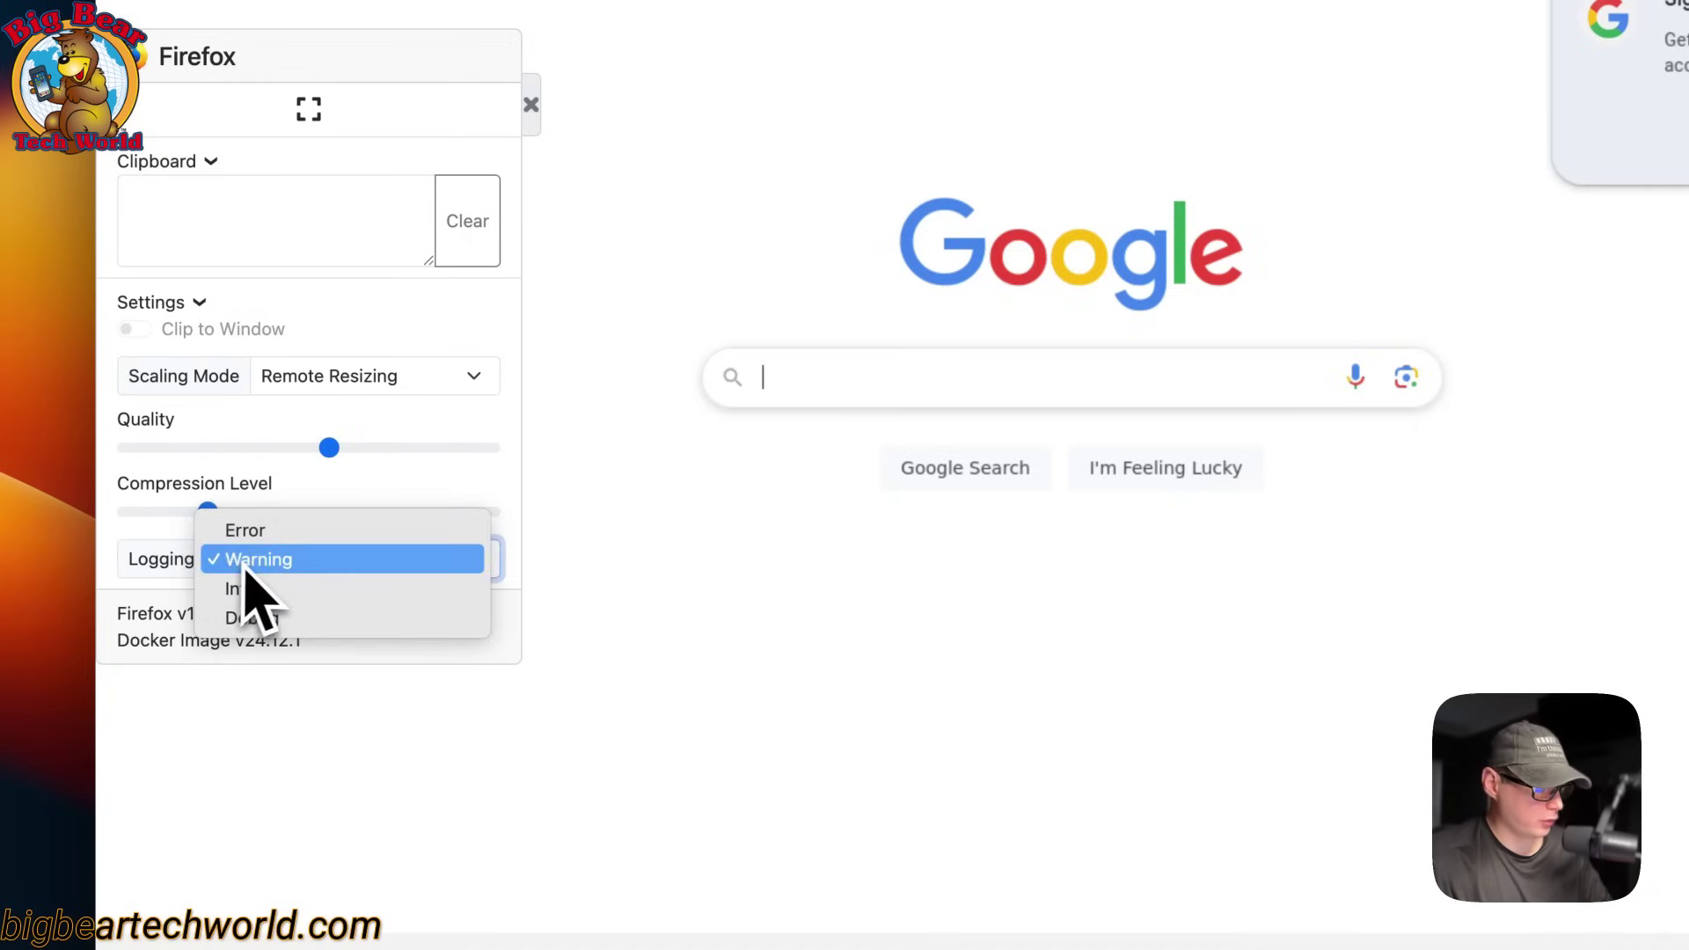